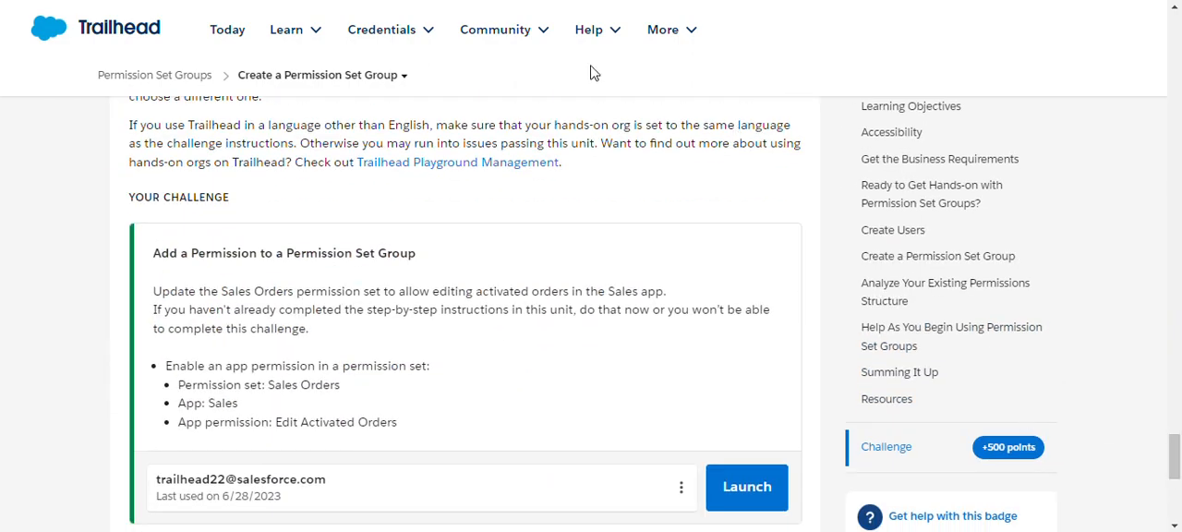
Launch the hands-on org for the Add a Permission to a Permission Set Group challenge
click(720, 487)
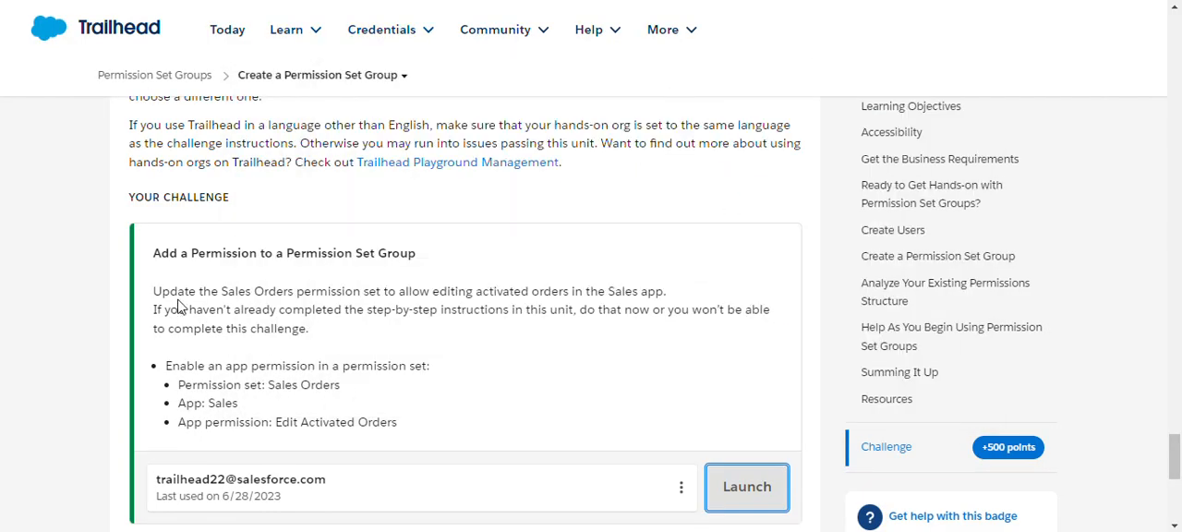
drag(165, 291, 481, 356)
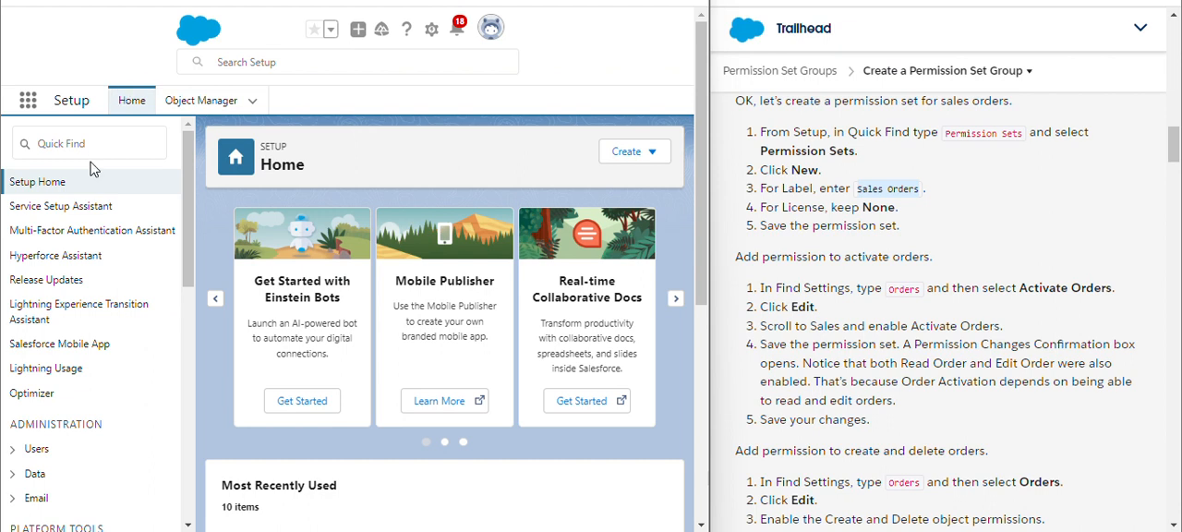
Open the Permission Sets setup page through Quick Find with the search per
click(97, 146)
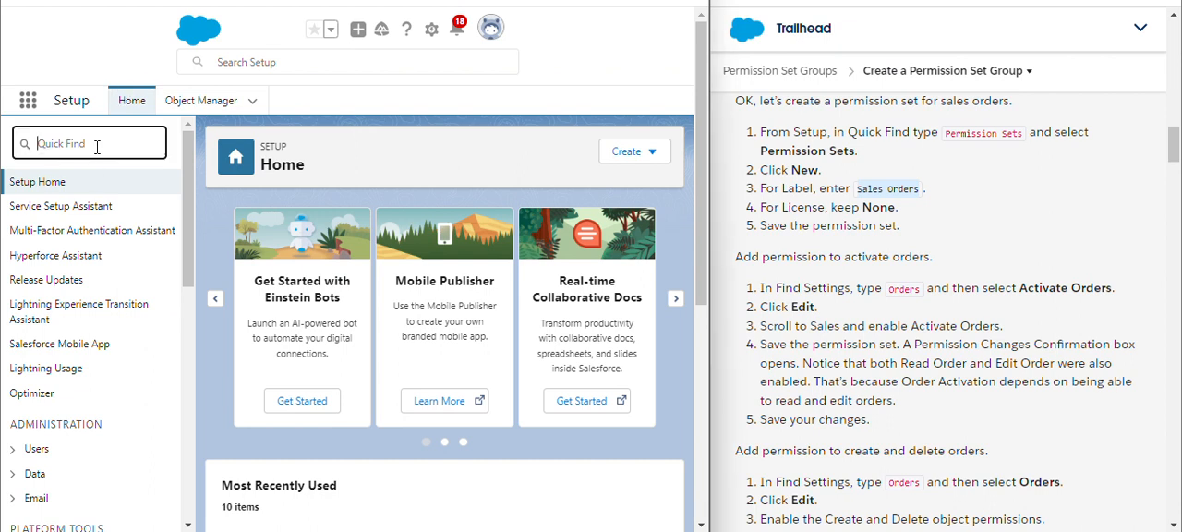
text(per)
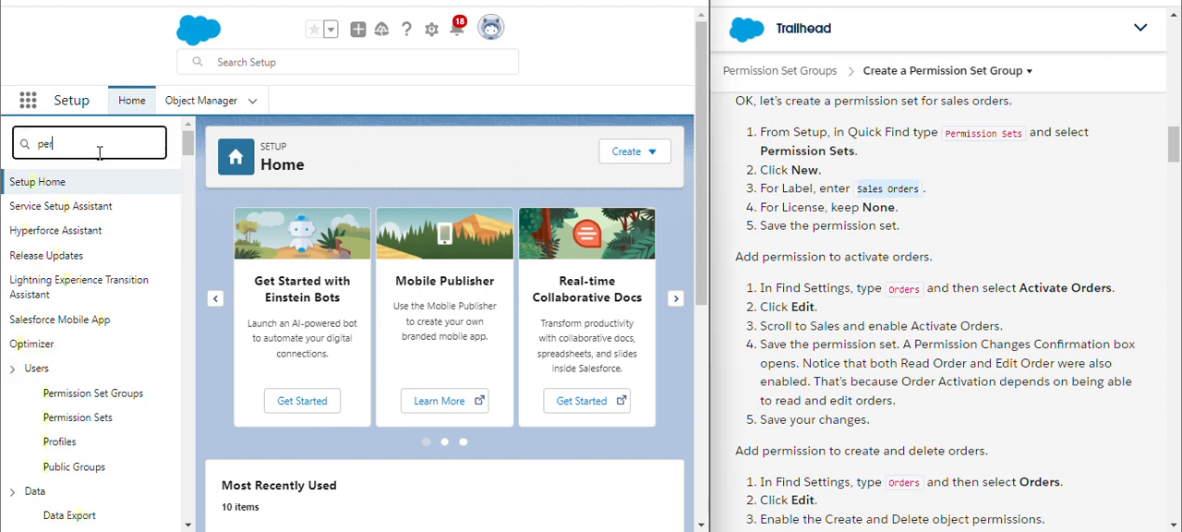
click(79, 295)
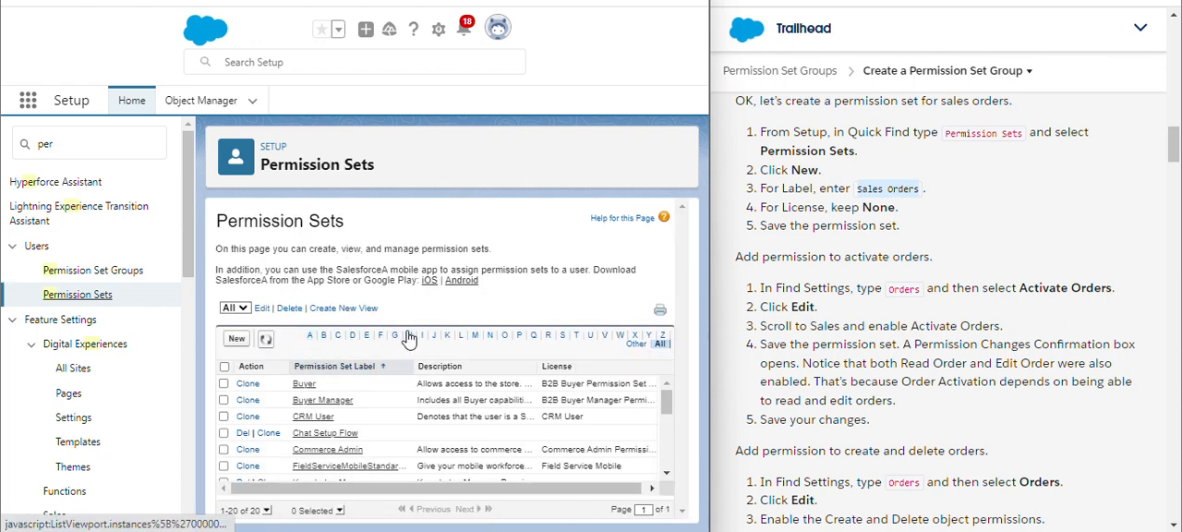
Create a new permission set labelled Sales Orders with API name Sales_Orders and license None, and save it
click(236, 340)
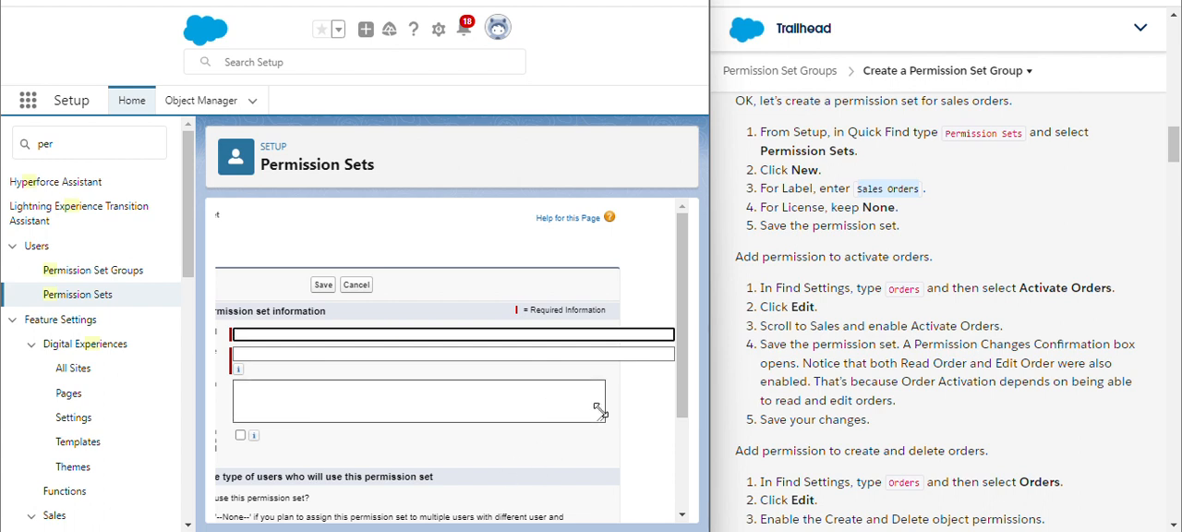
scroll(678, 431, down, 3)
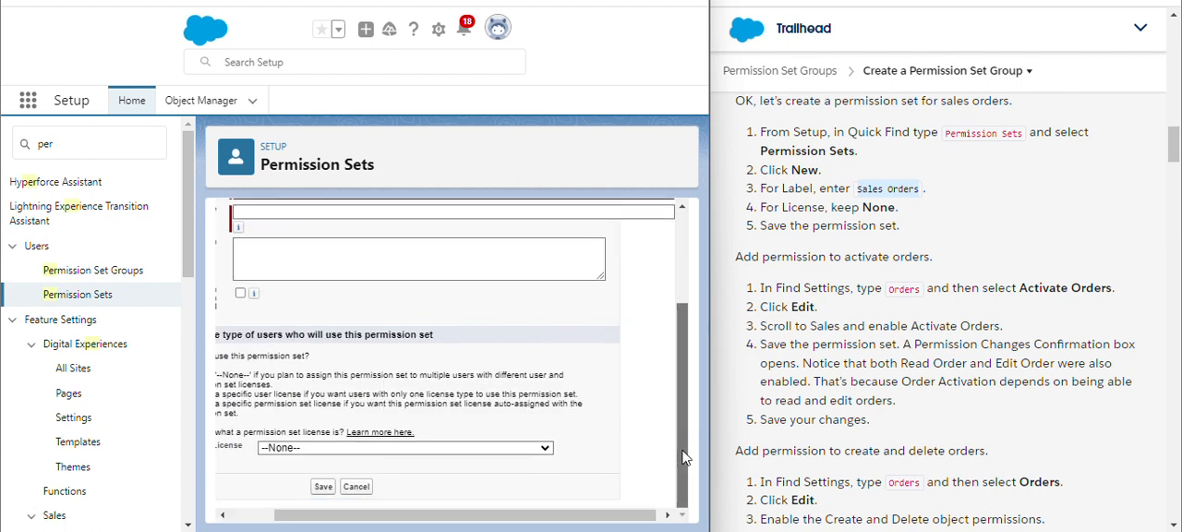
drag(573, 515, 418, 517)
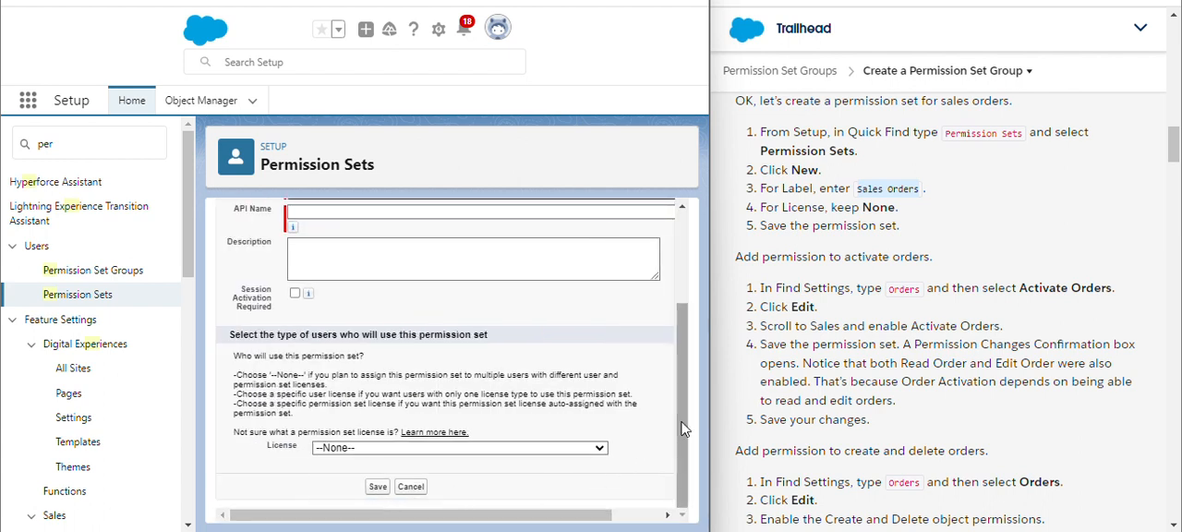
scroll(420, 336, up, 5)
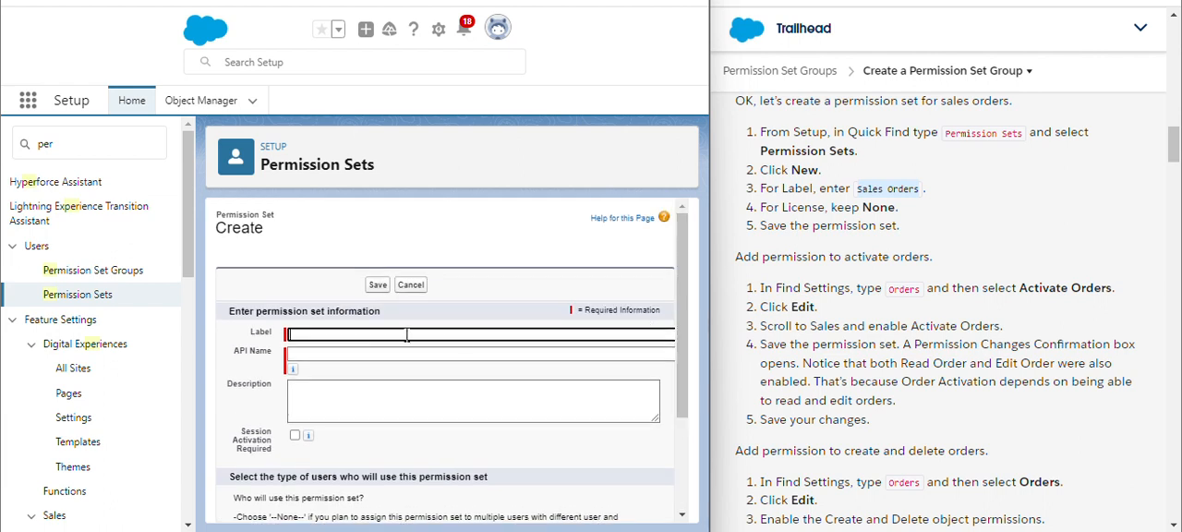
text(Sales Orders)
key(Tab)
click(391, 395)
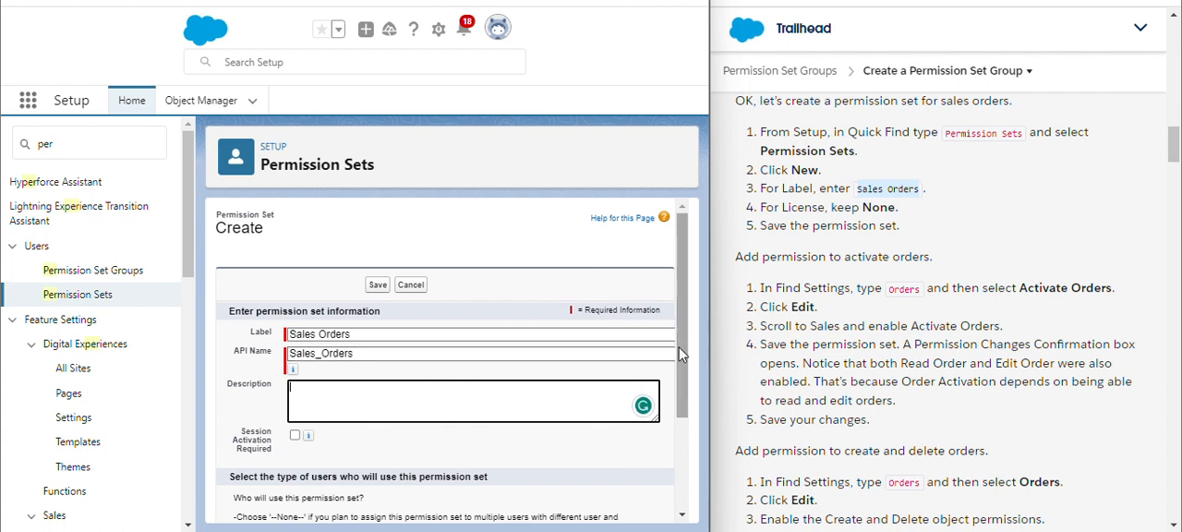
drag(681, 354, 683, 471)
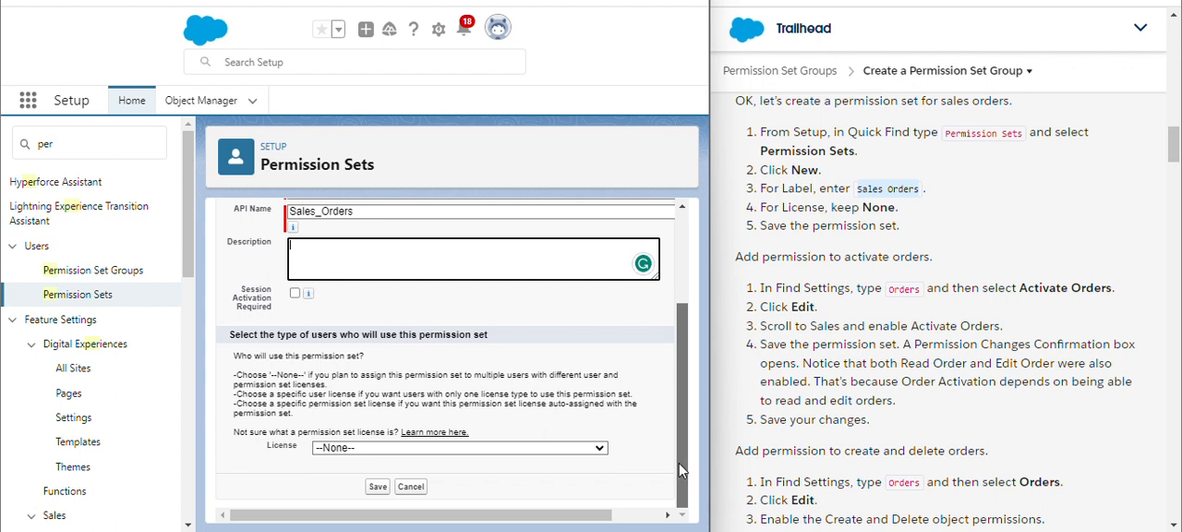
mouse_move(675, 459)
mouse_down()
mouse_move(674, 425)
mouse_move(666, 457)
mouse_up()
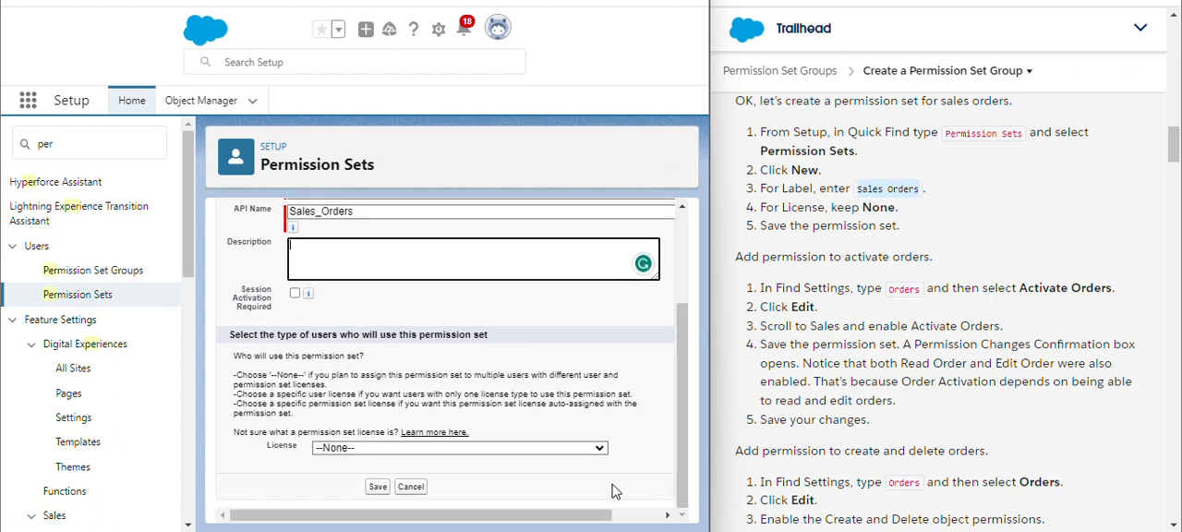
click(378, 487)
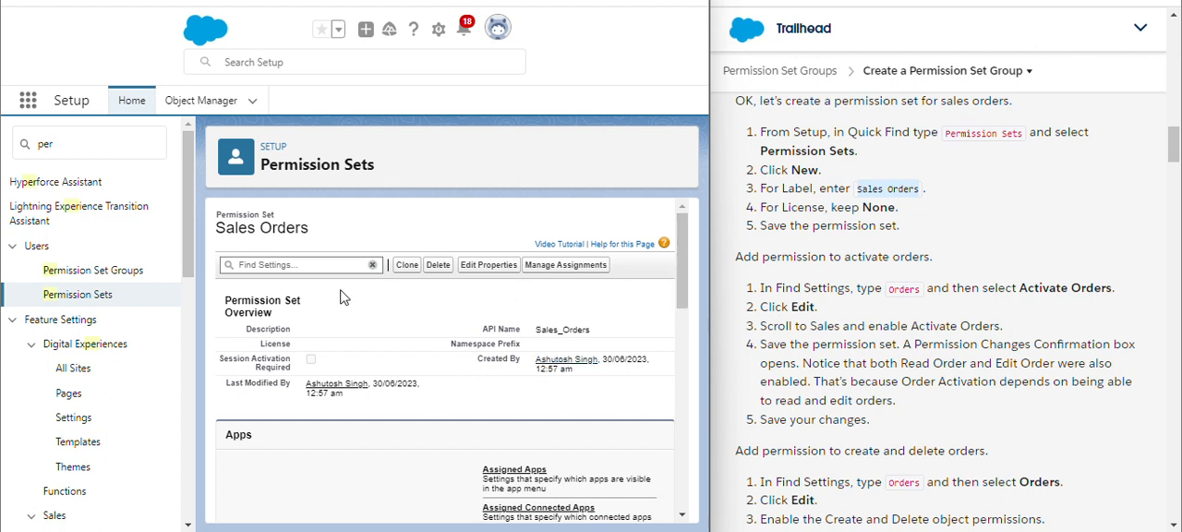
Find the Activate Orders app permission in the Sales Orders set, enable it under Sales, and save
click(312, 265)
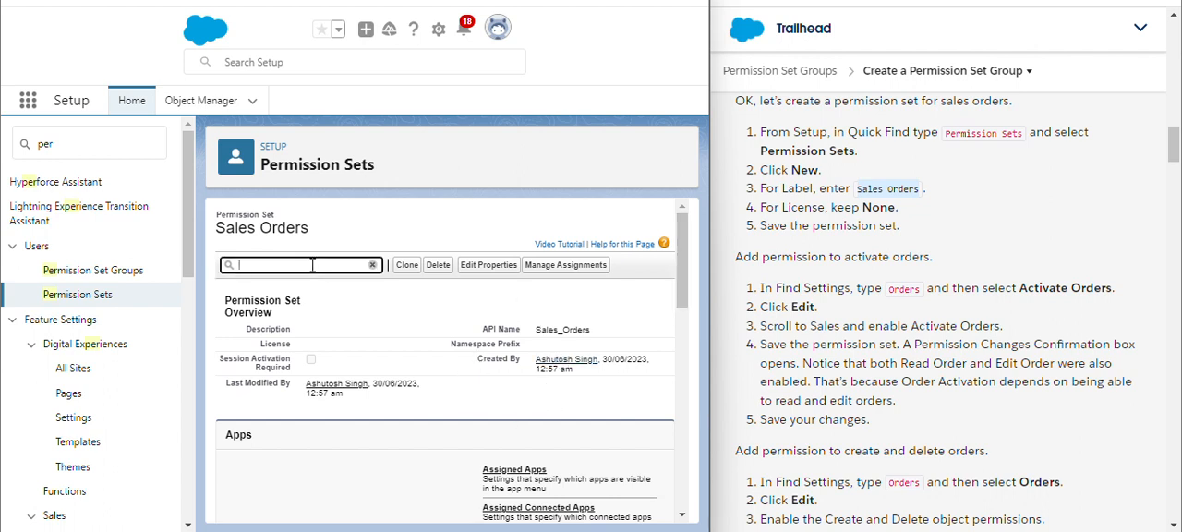
text(order)
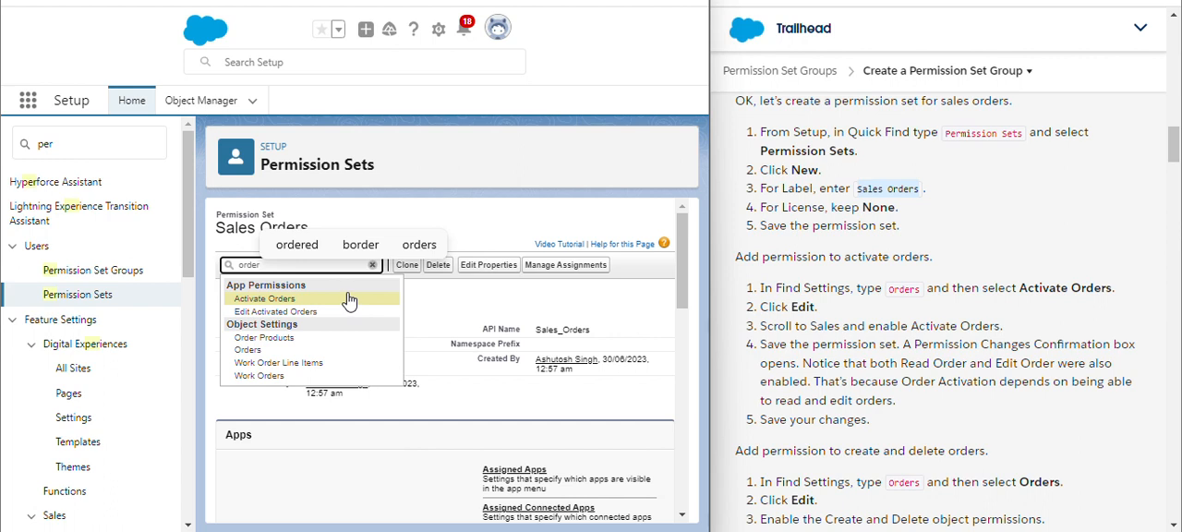
click(269, 302)
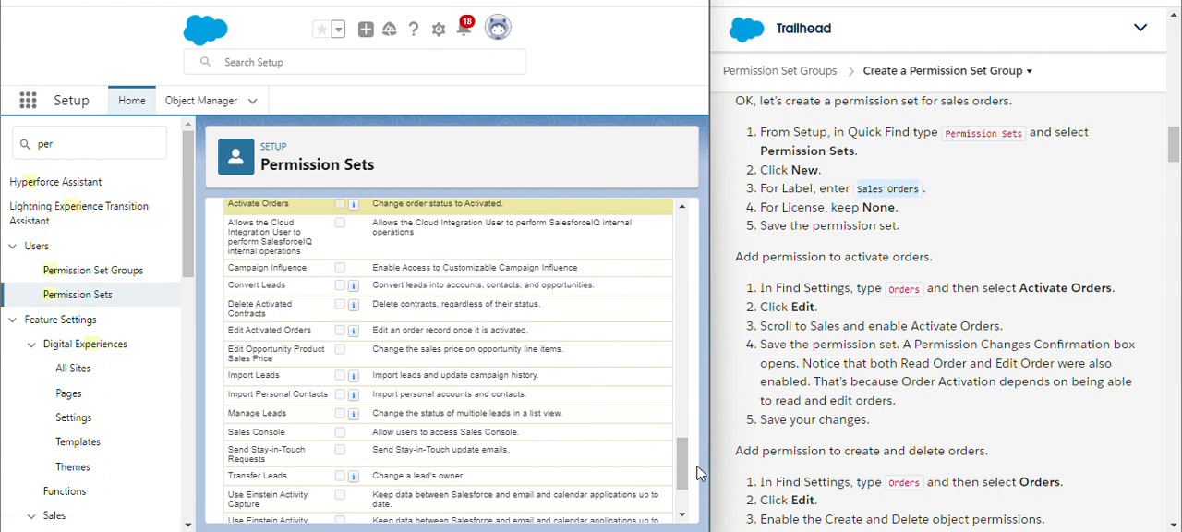
drag(687, 471, 682, 434)
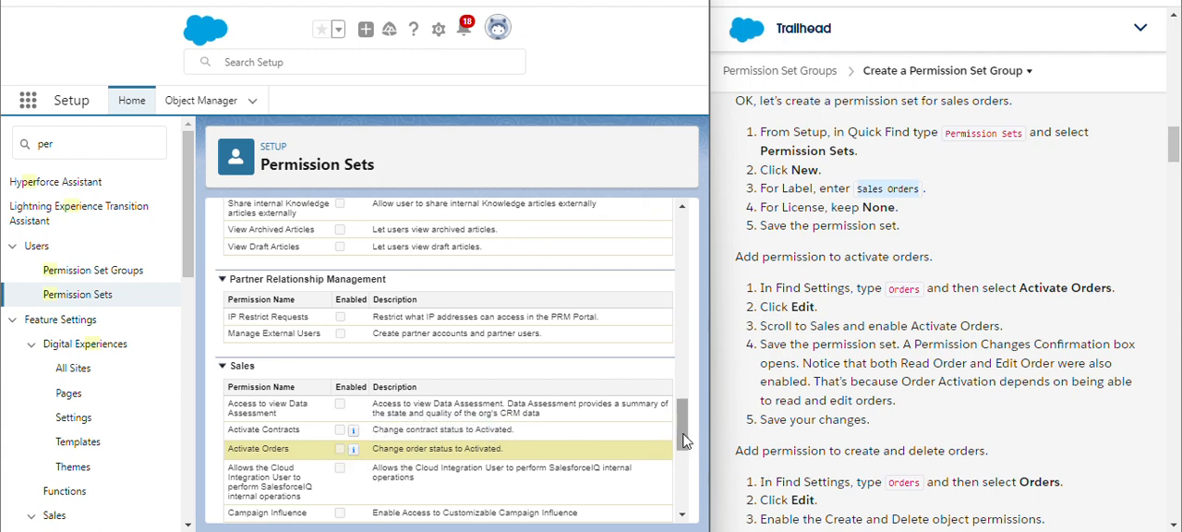
drag(684, 425, 674, 212)
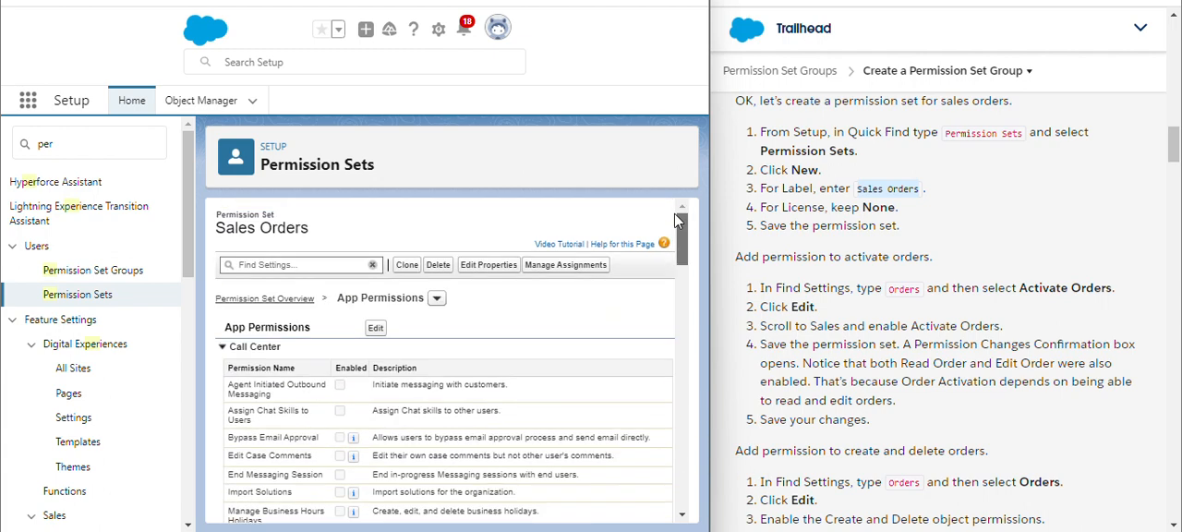
click(376, 327)
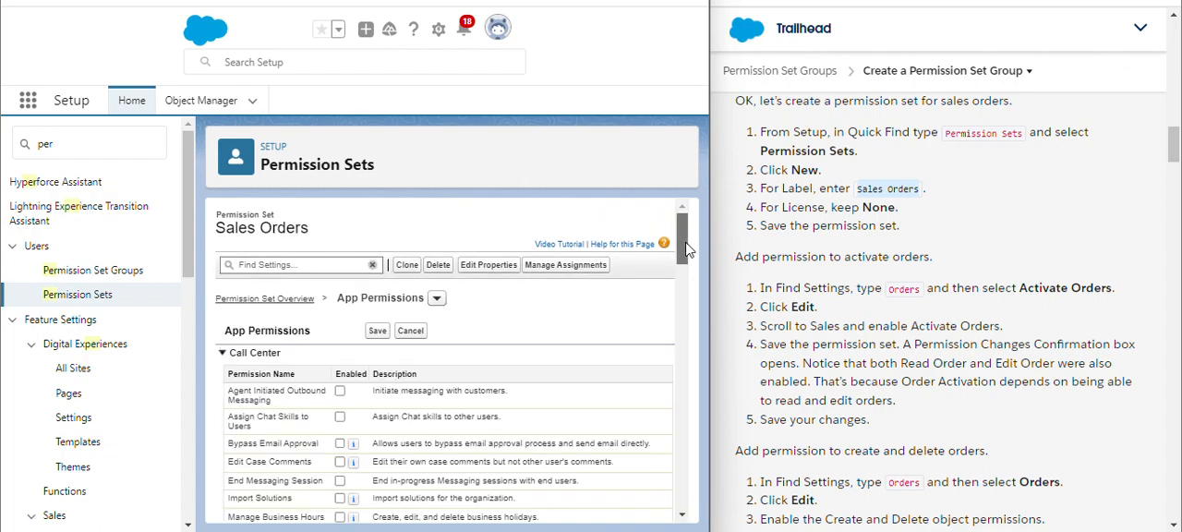
drag(684, 231, 686, 463)
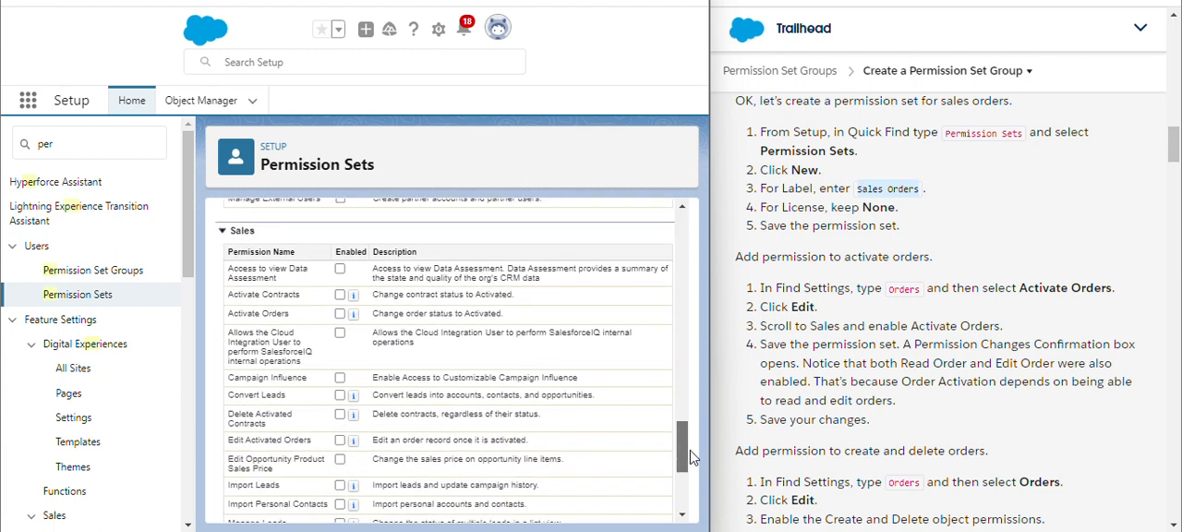
click(340, 314)
drag(686, 454, 686, 213)
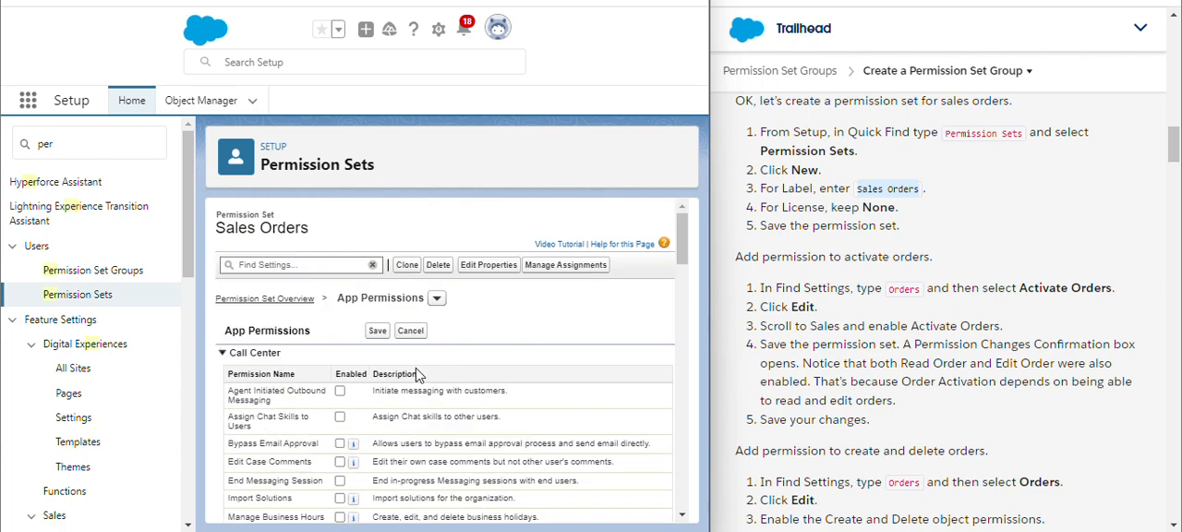
click(377, 330)
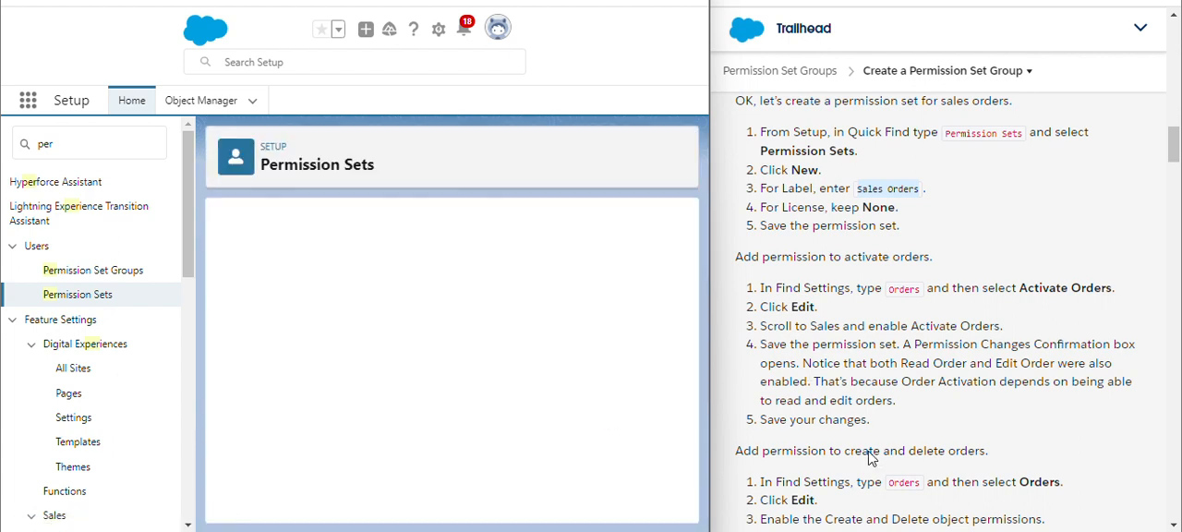
Open the Orders object settings of the permission set and enable the Create and Delete object permissions, then save
click(1171, 525)
click(1173, 525)
click(1173, 526)
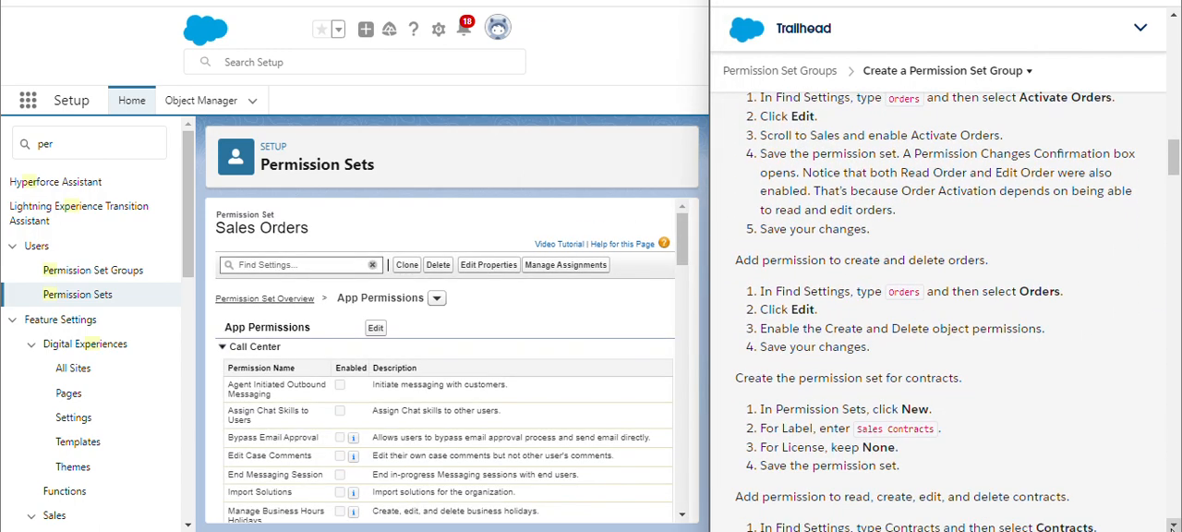
click(1172, 526)
click(1173, 525)
click(1172, 526)
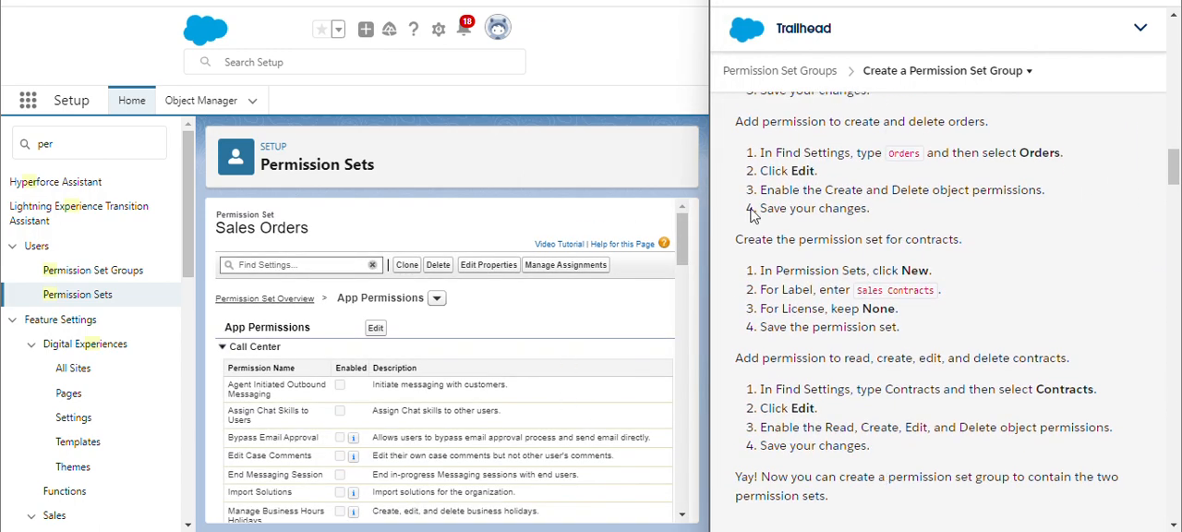
click(303, 267)
text(o)
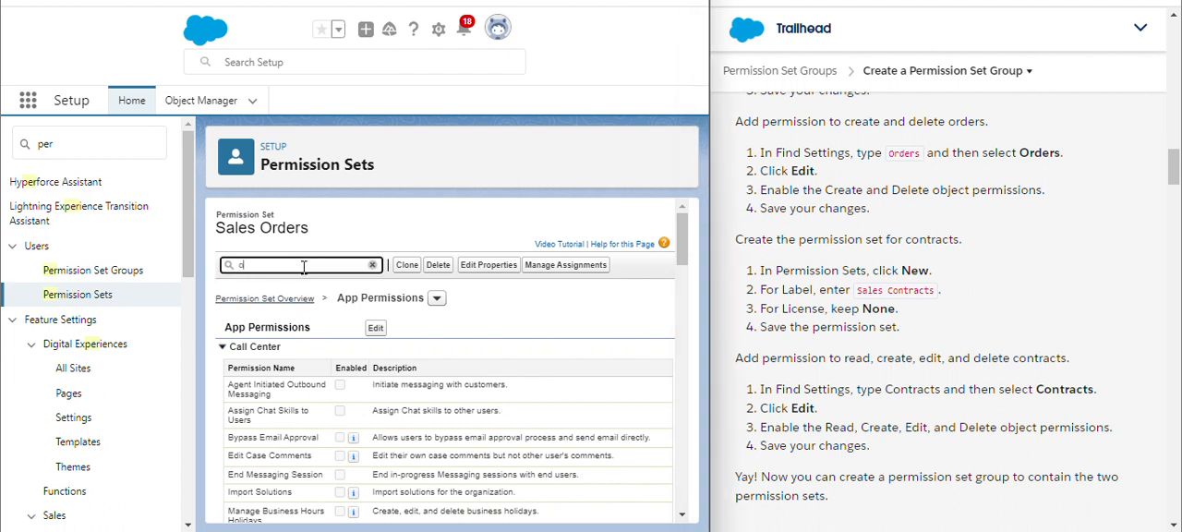
text(rder)
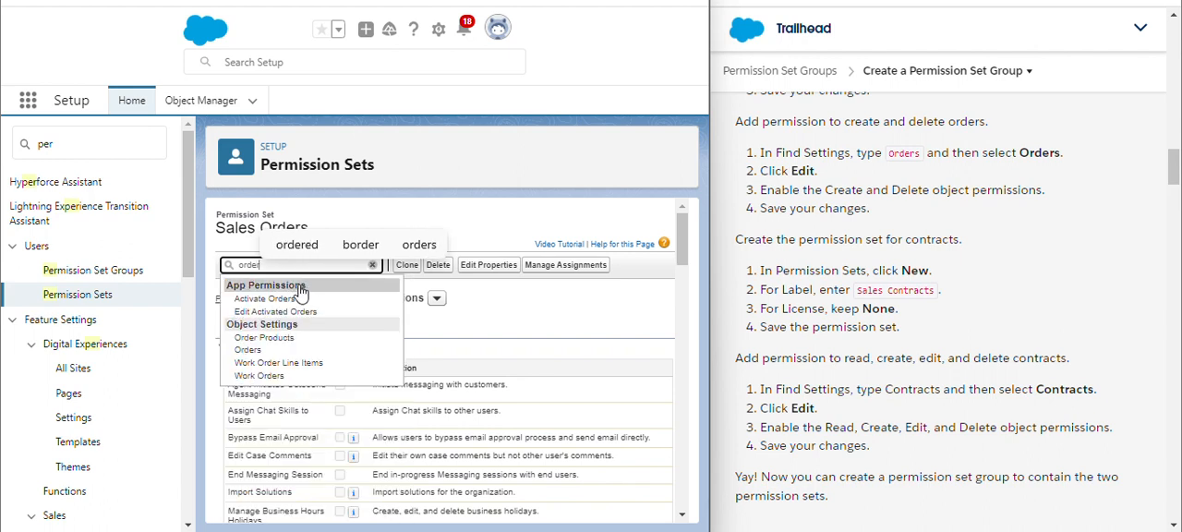
click(262, 352)
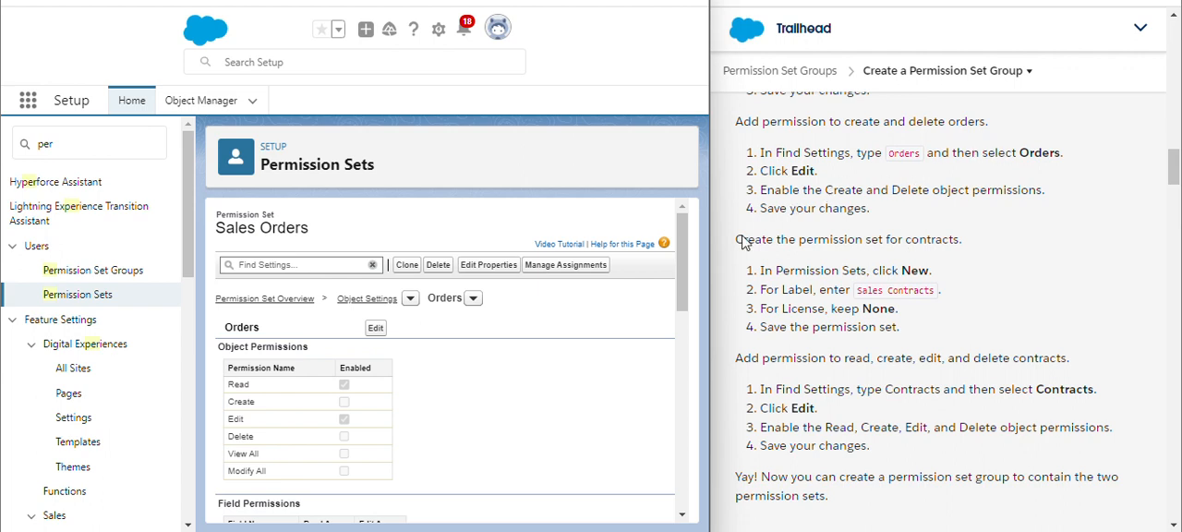
click(375, 327)
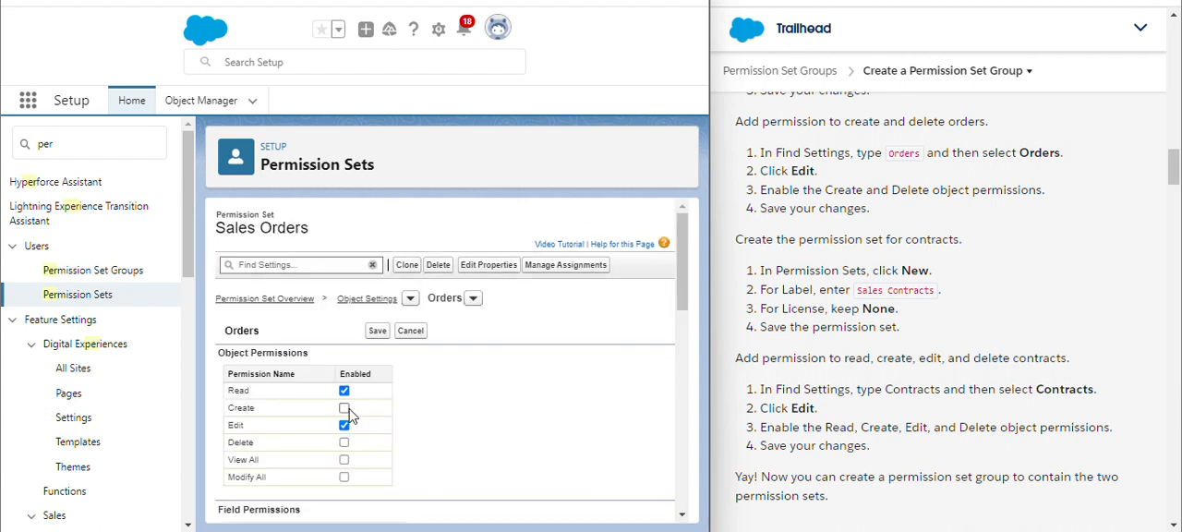
click(344, 443)
click(378, 330)
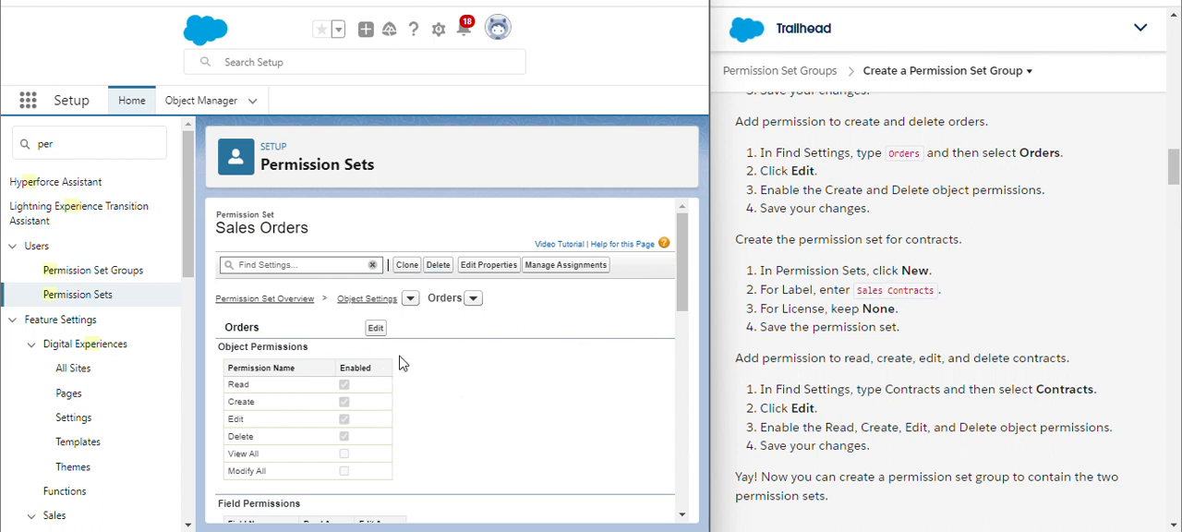
Create a new permission set labelled Sales Contracts with API name Sales_Contracts and license None, and save it
click(95, 298)
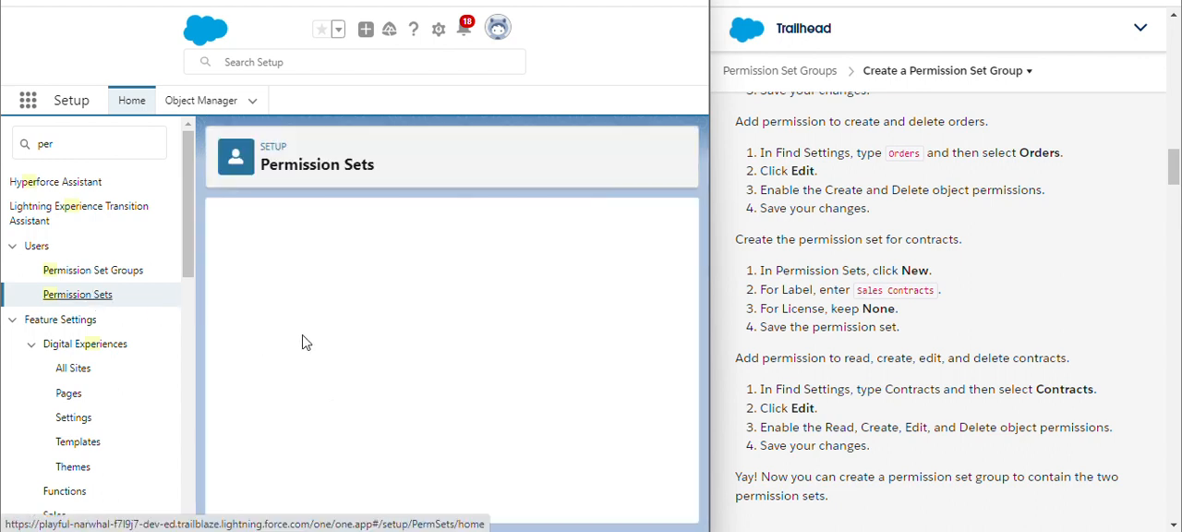
click(236, 338)
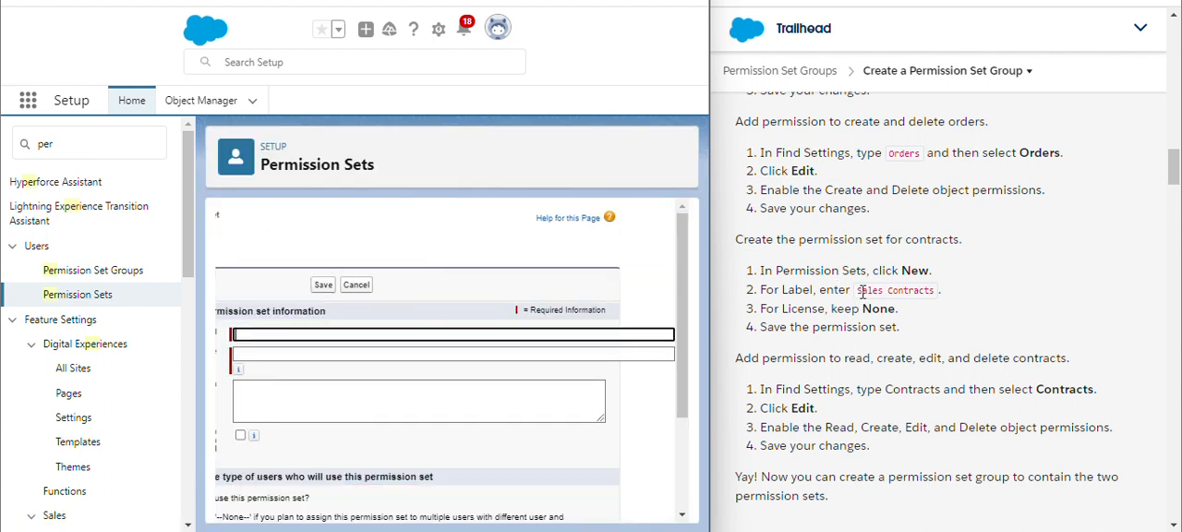
drag(859, 289, 938, 287)
key(ctrl+c)
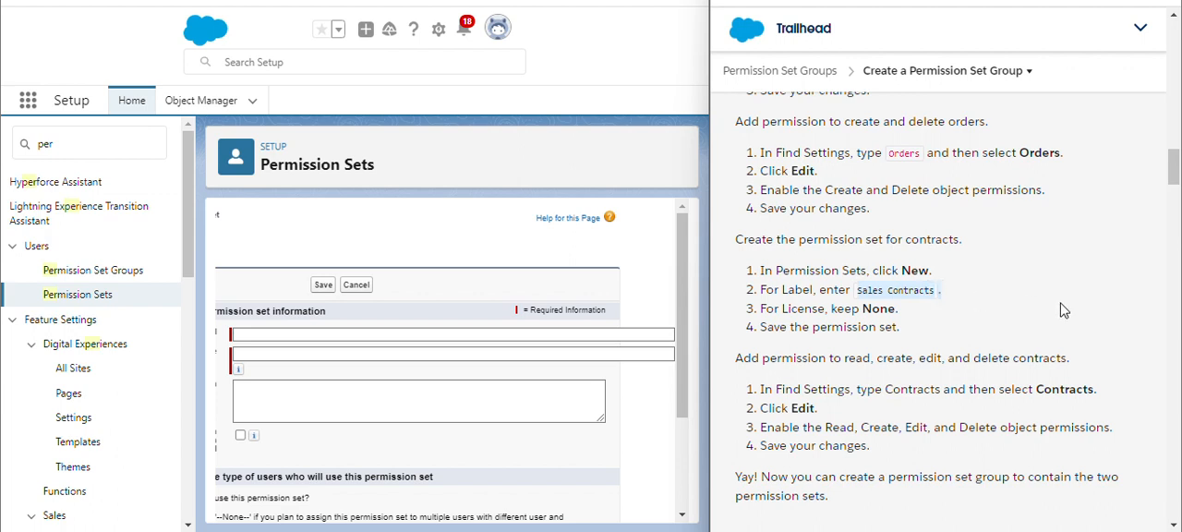
click(888, 325)
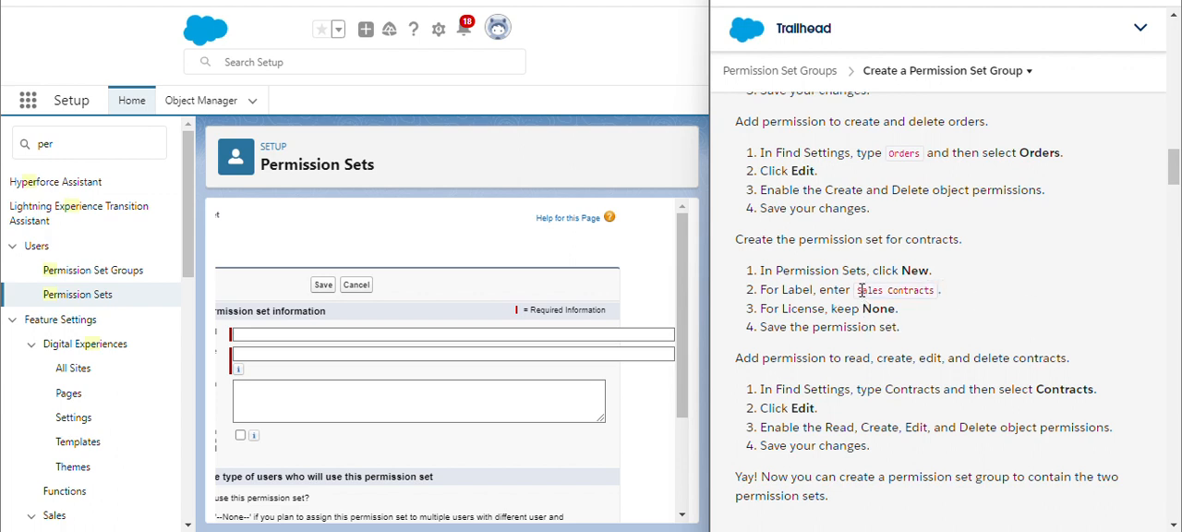
drag(859, 289, 911, 296)
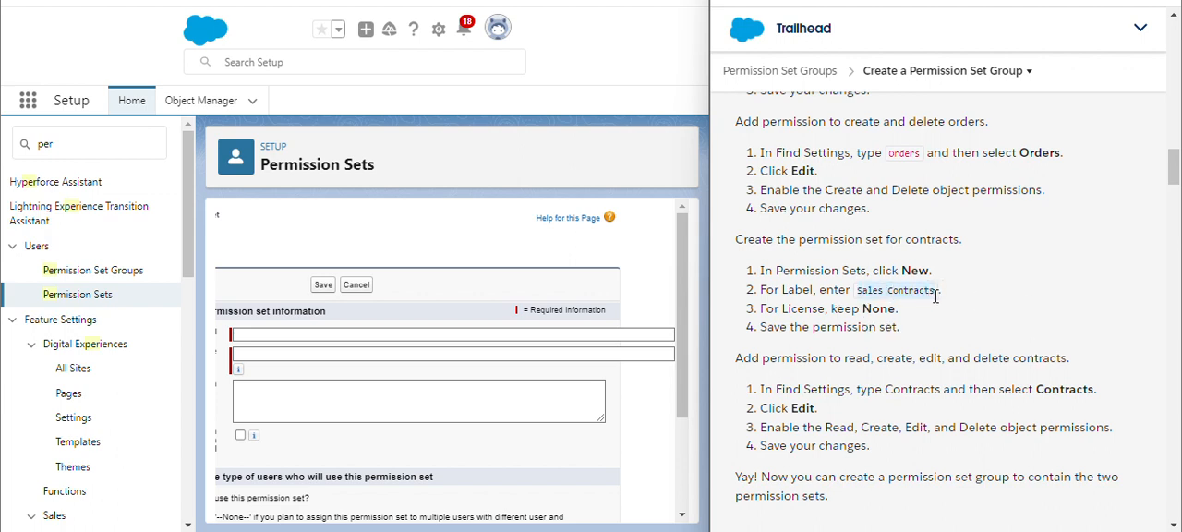
click(434, 335)
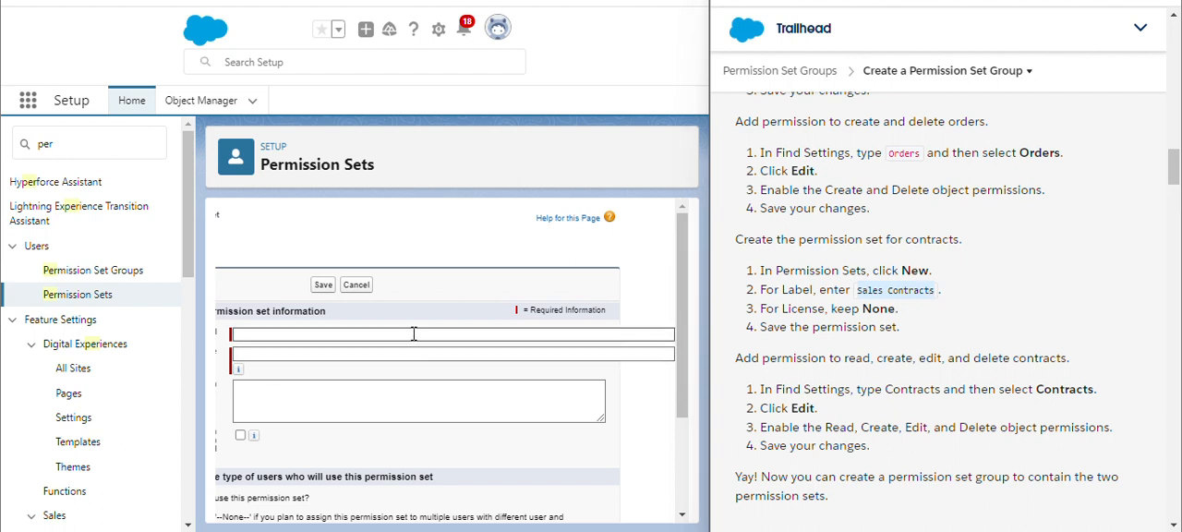
key(ctrl+v)
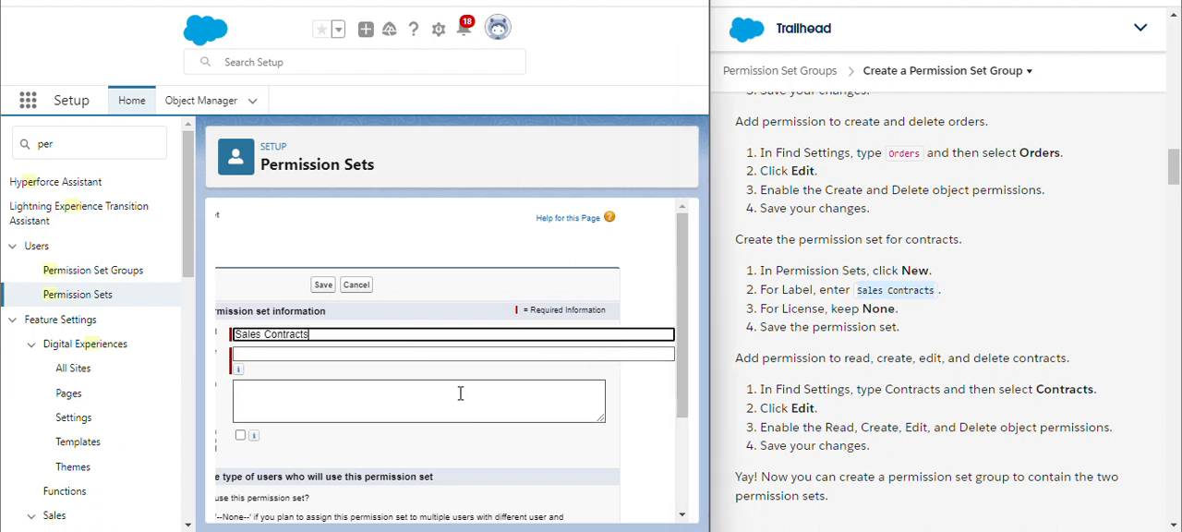
drag(685, 401, 670, 504)
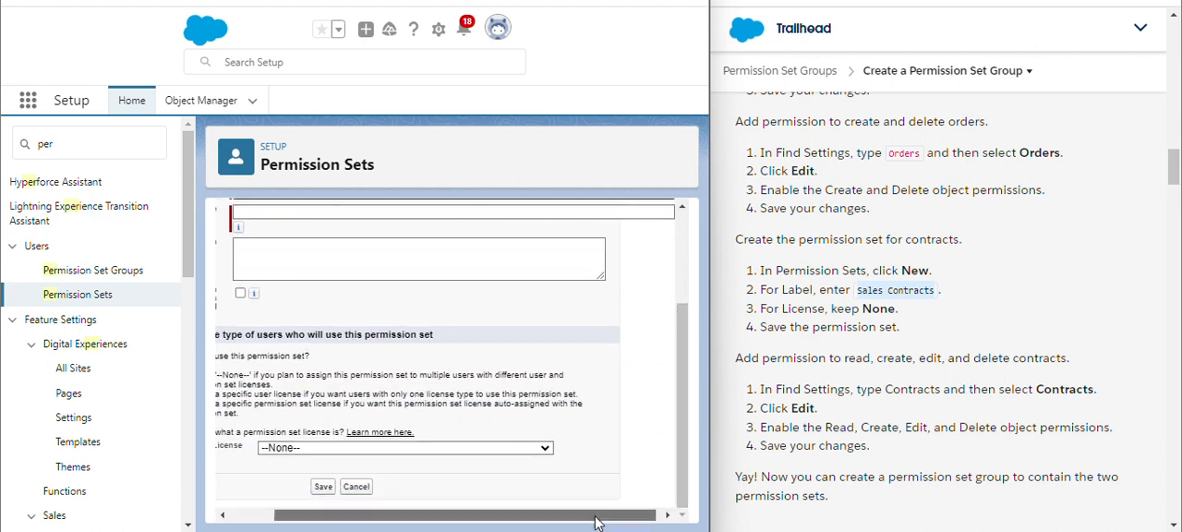
drag(597, 519, 545, 518)
drag(686, 444, 673, 327)
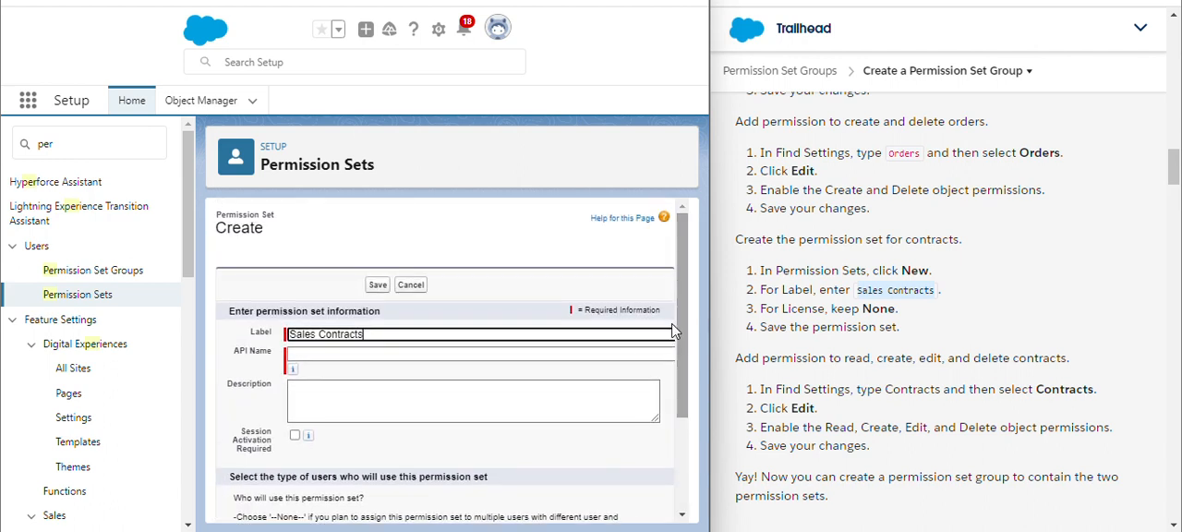
click(619, 372)
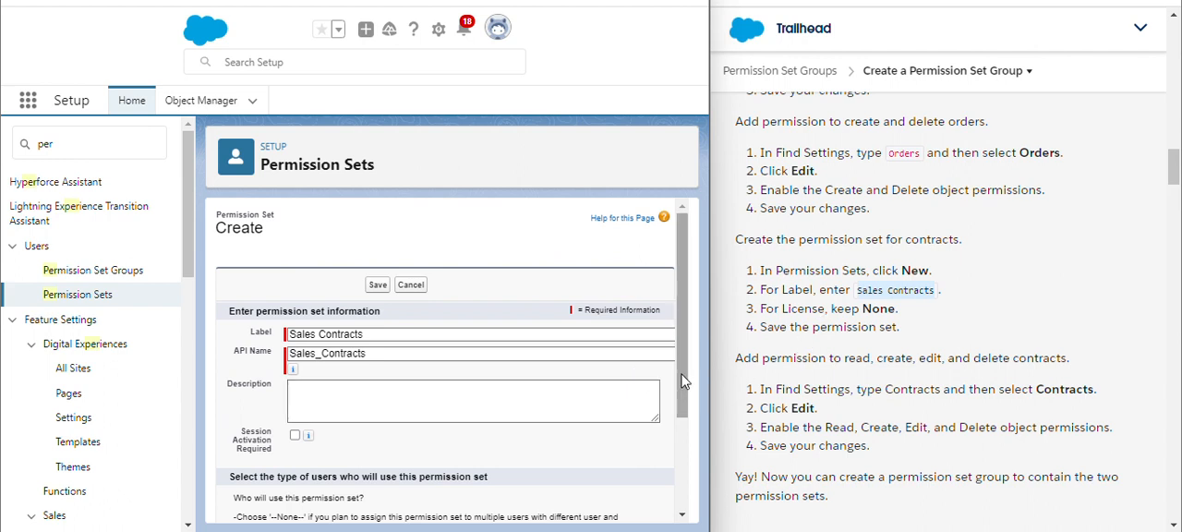
drag(684, 357, 681, 372)
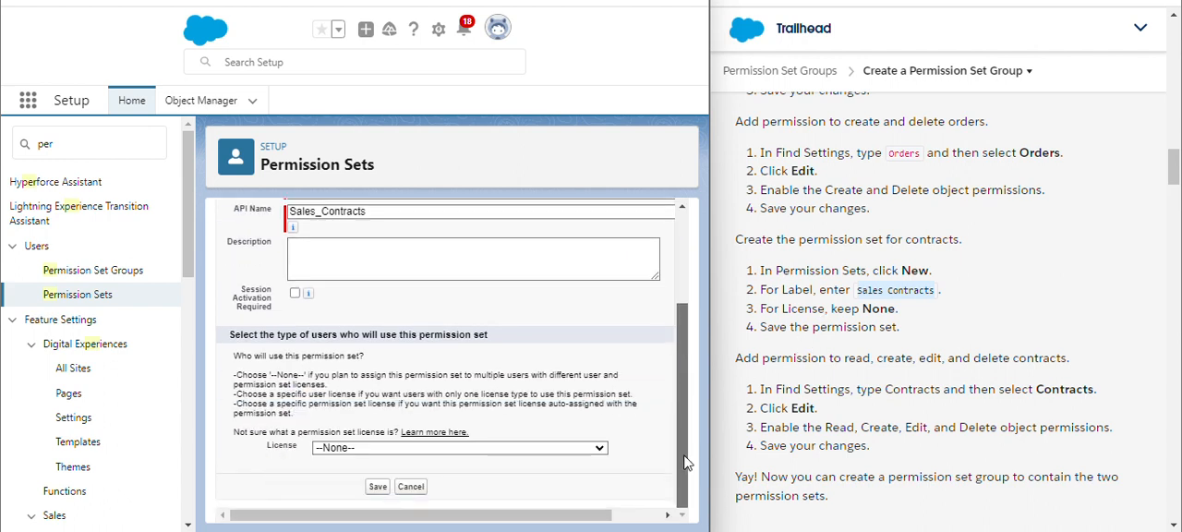
click(381, 486)
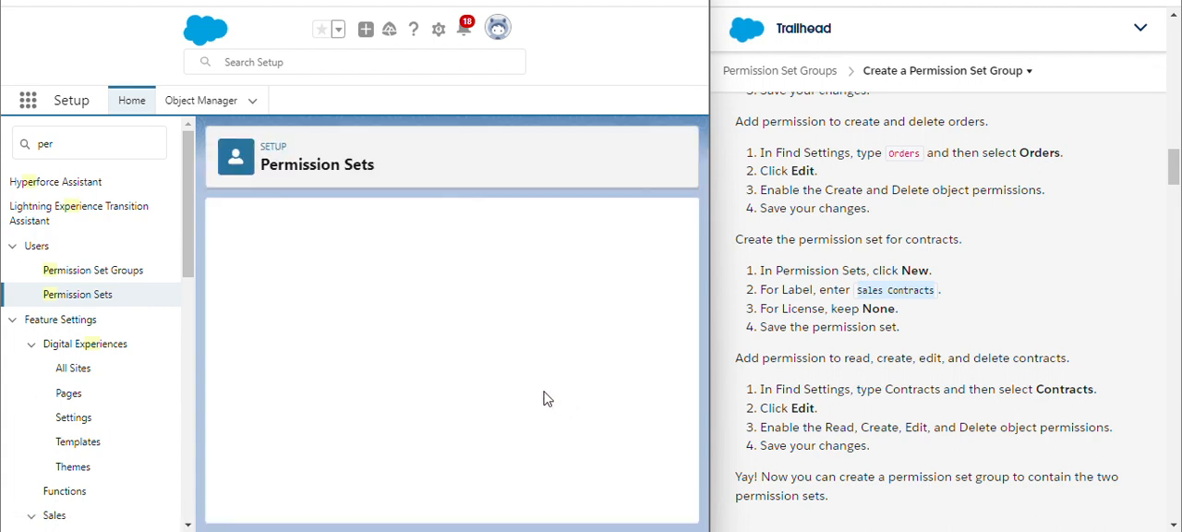
Open the Contracts object settings of the Sales Contracts set and enable Read, Create, Edit and Delete, then save
click(324, 264)
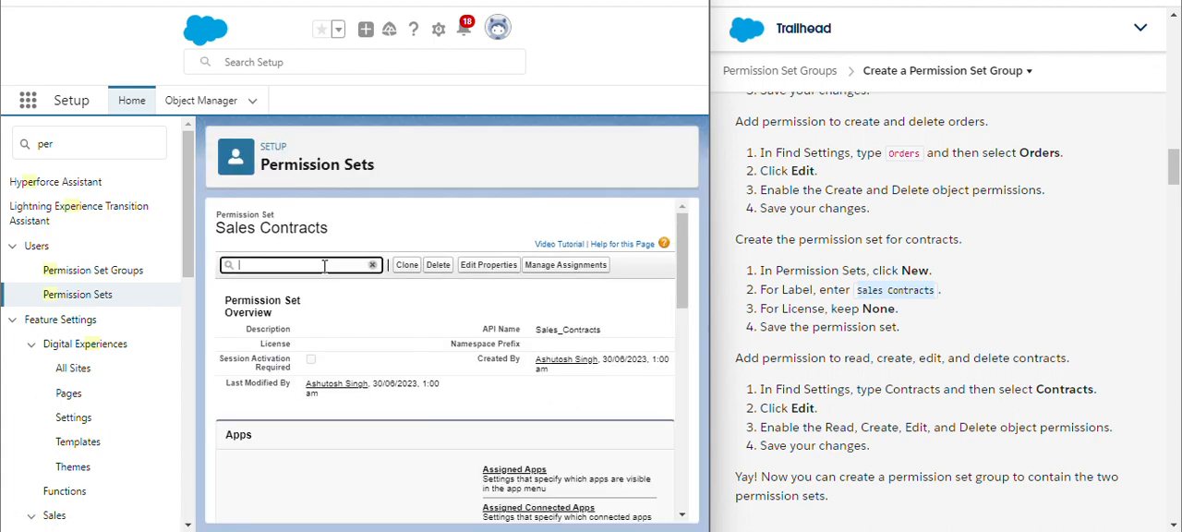
text(con)
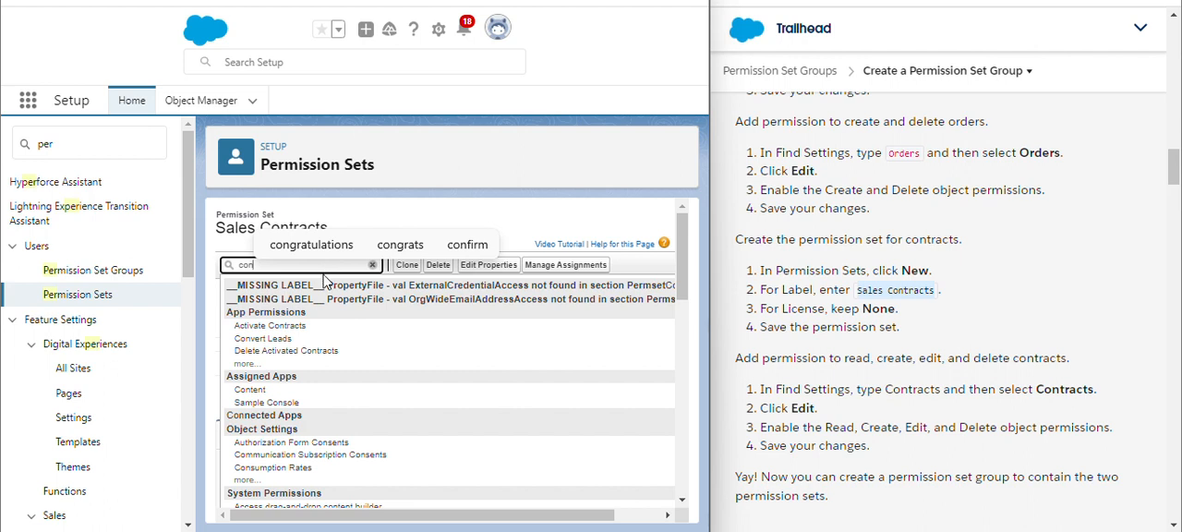
text(tr)
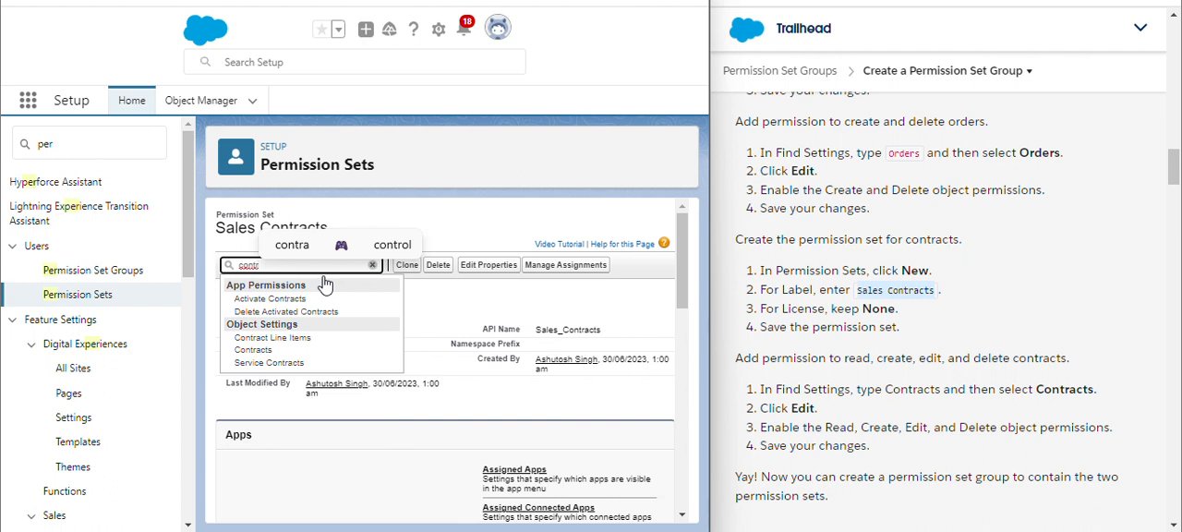
text(act)
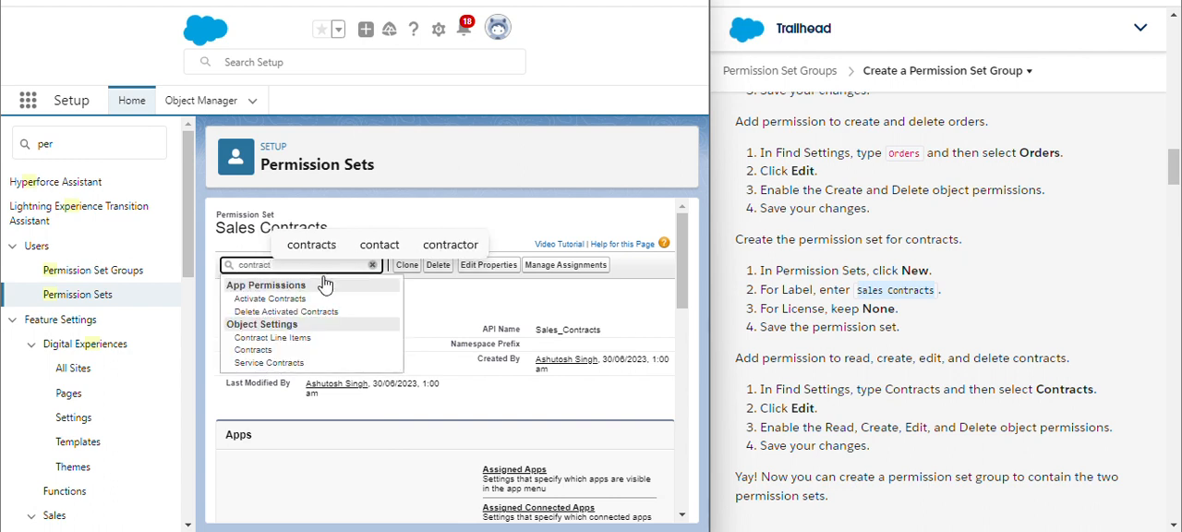
click(296, 350)
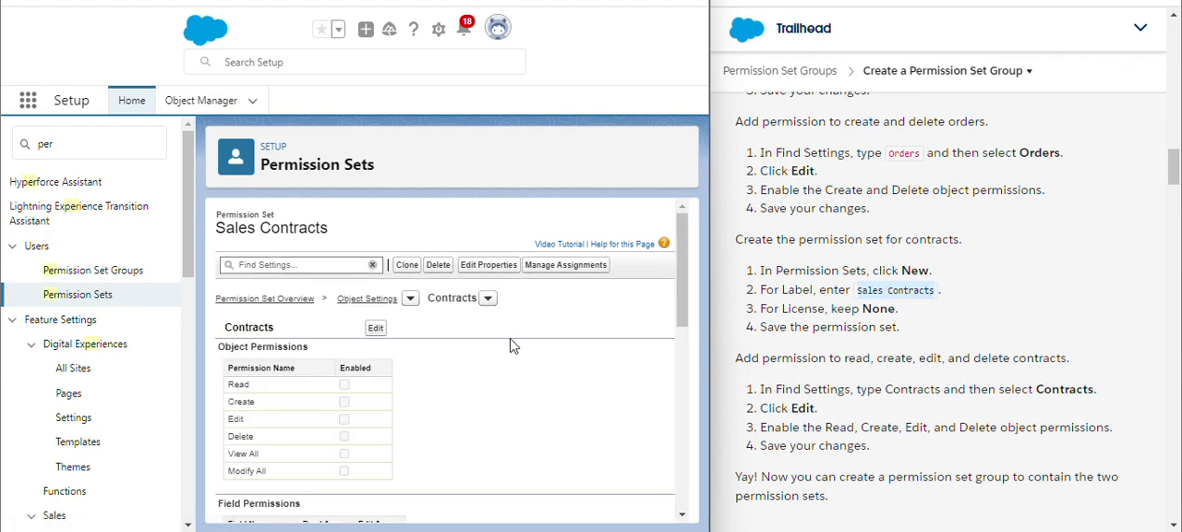
click(376, 330)
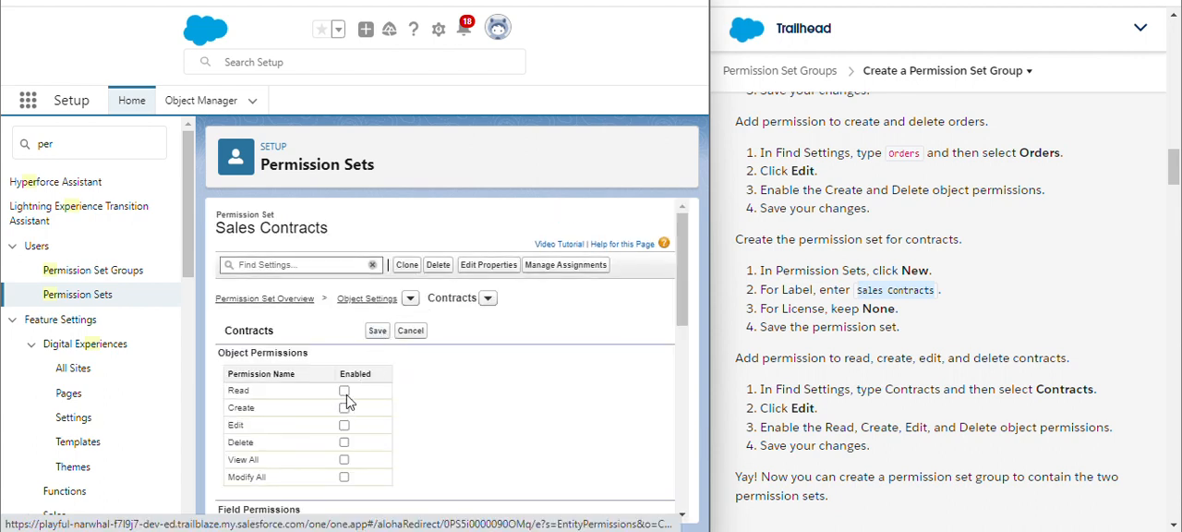
click(344, 390)
click(344, 408)
click(343, 443)
click(380, 331)
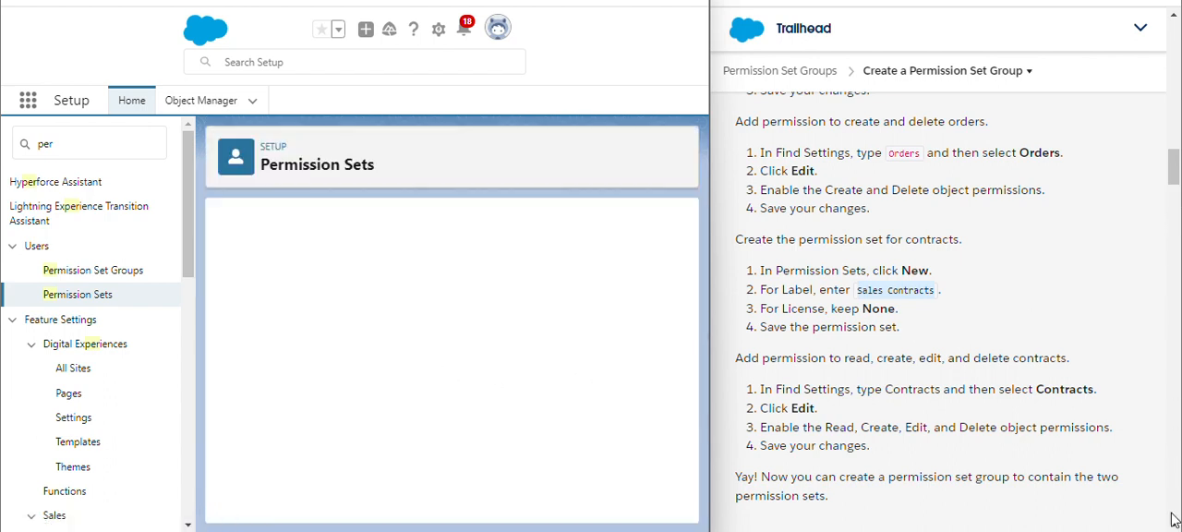
Read through the Trailhead instructions for creating users and the permission set group
click(1174, 525)
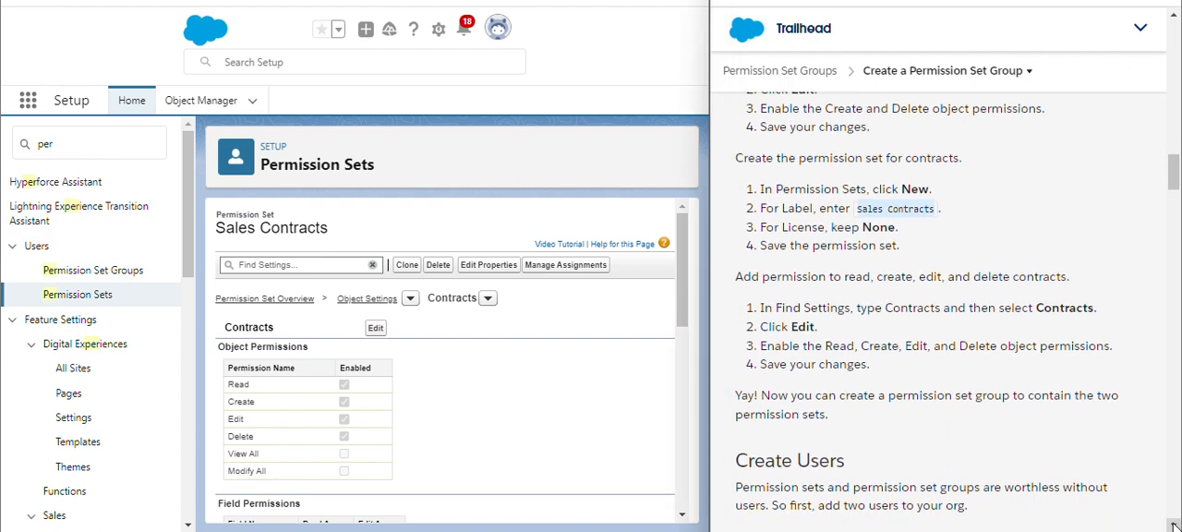
click(1174, 523)
click(1173, 524)
click(1174, 524)
click(1169, 518)
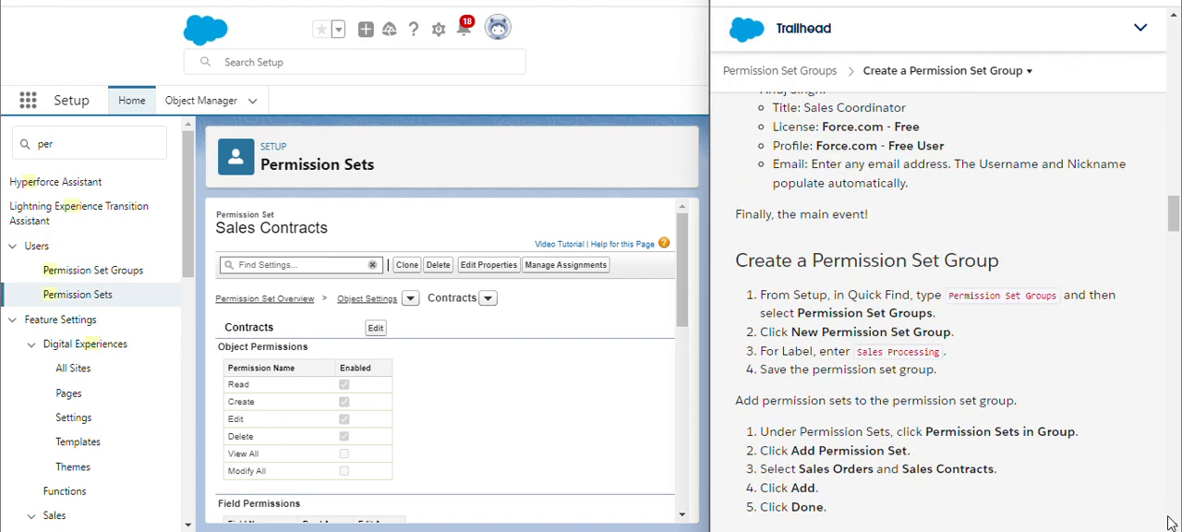
click(1169, 522)
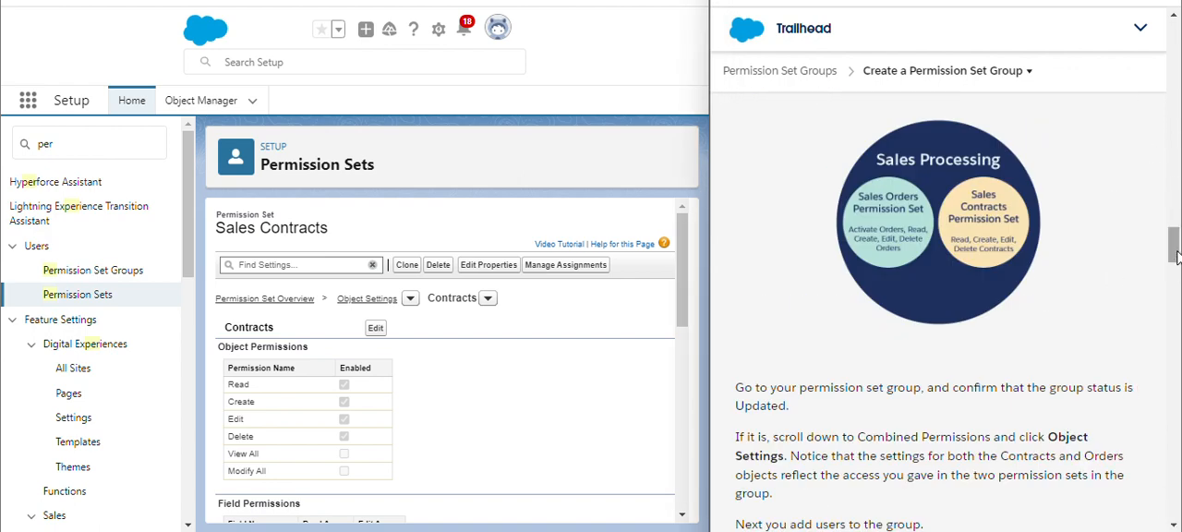
drag(1173, 251, 1170, 197)
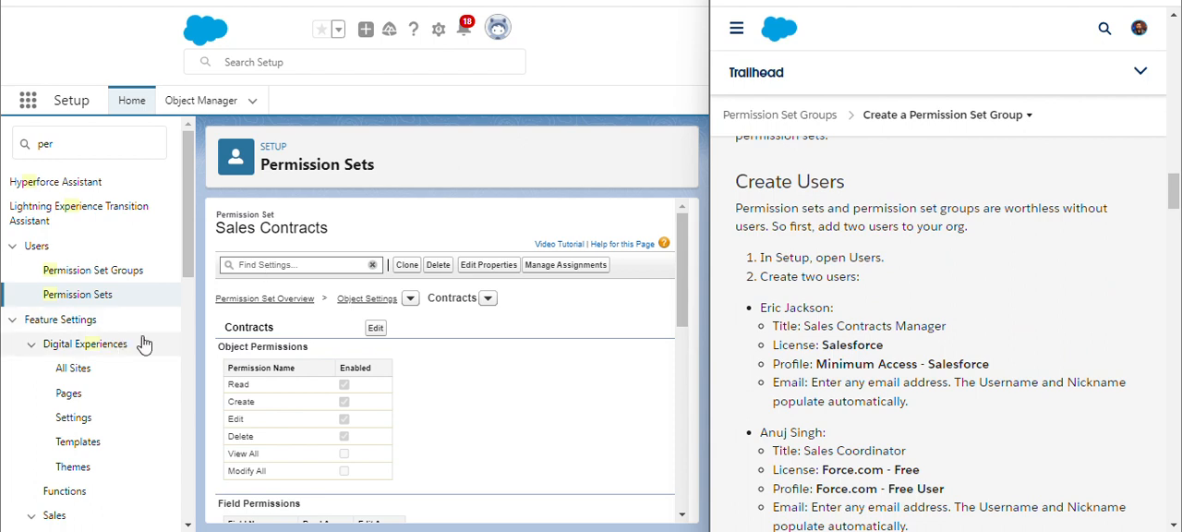
Return to Setup Home and open the Users page under Administration
click(441, 35)
click(415, 74)
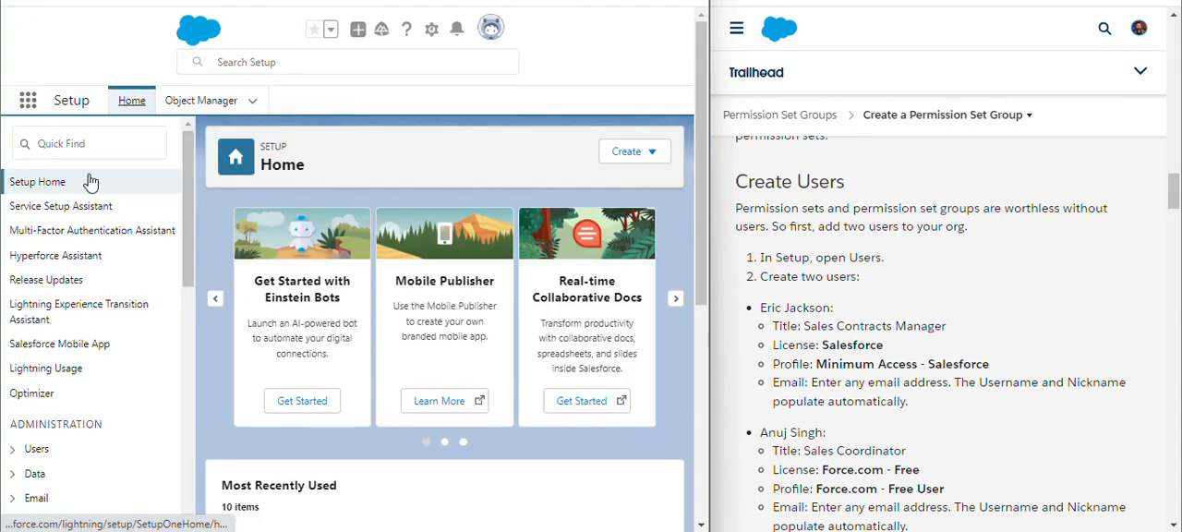
click(35, 449)
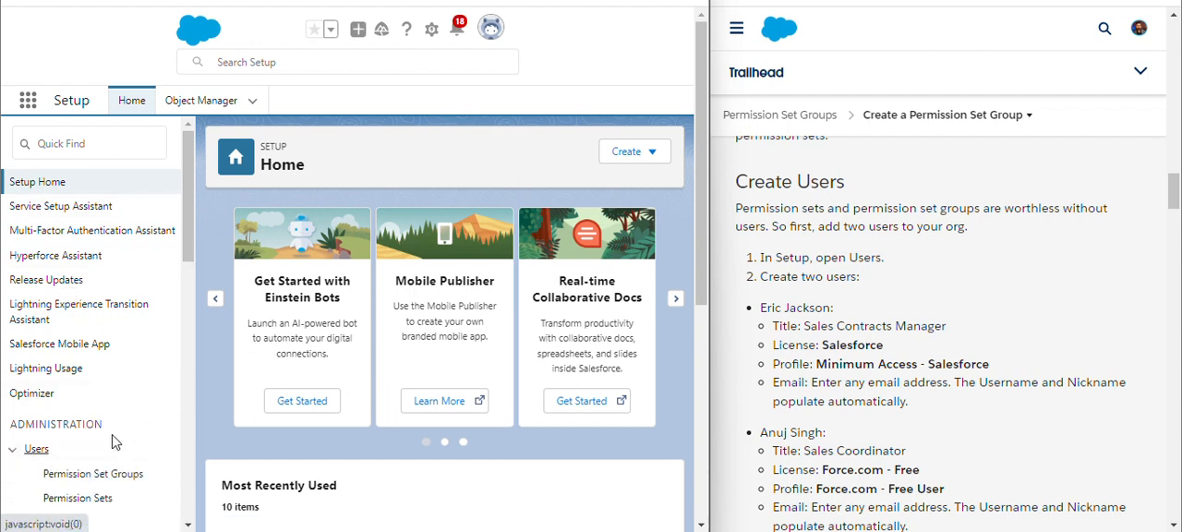
scroll(182, 305, down, 3)
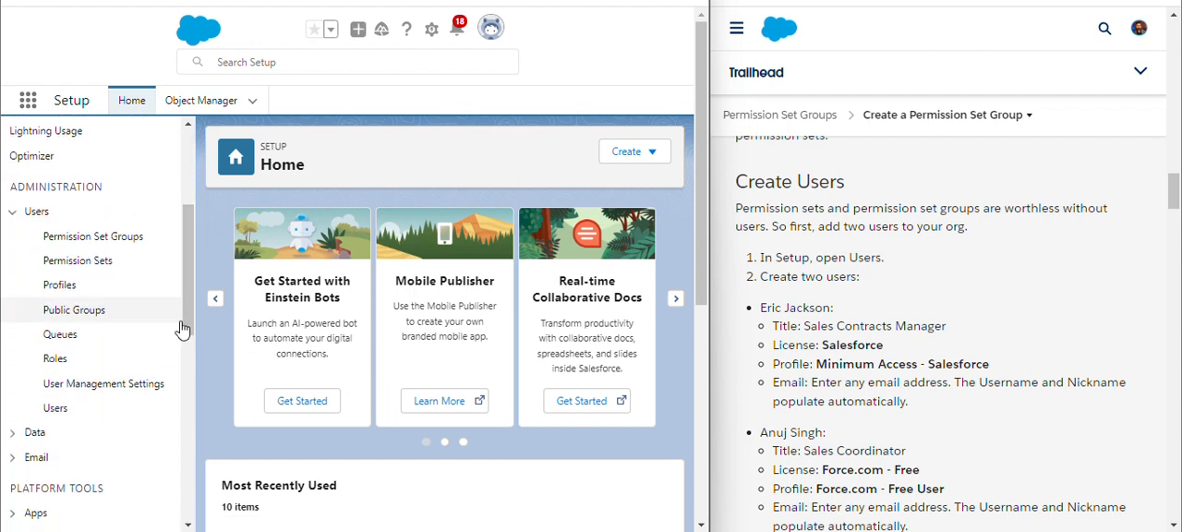
click(51, 415)
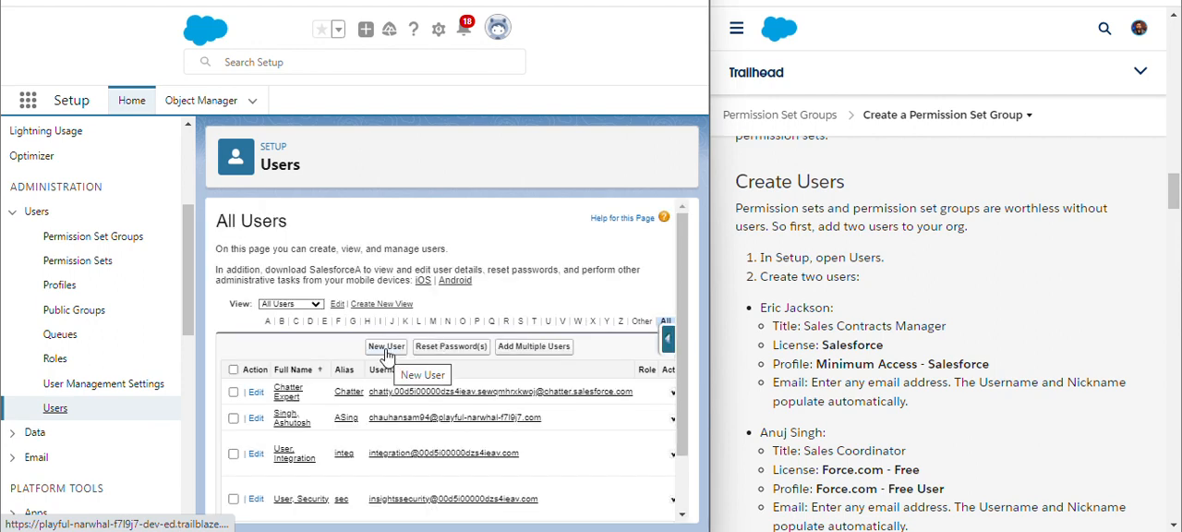
click(386, 347)
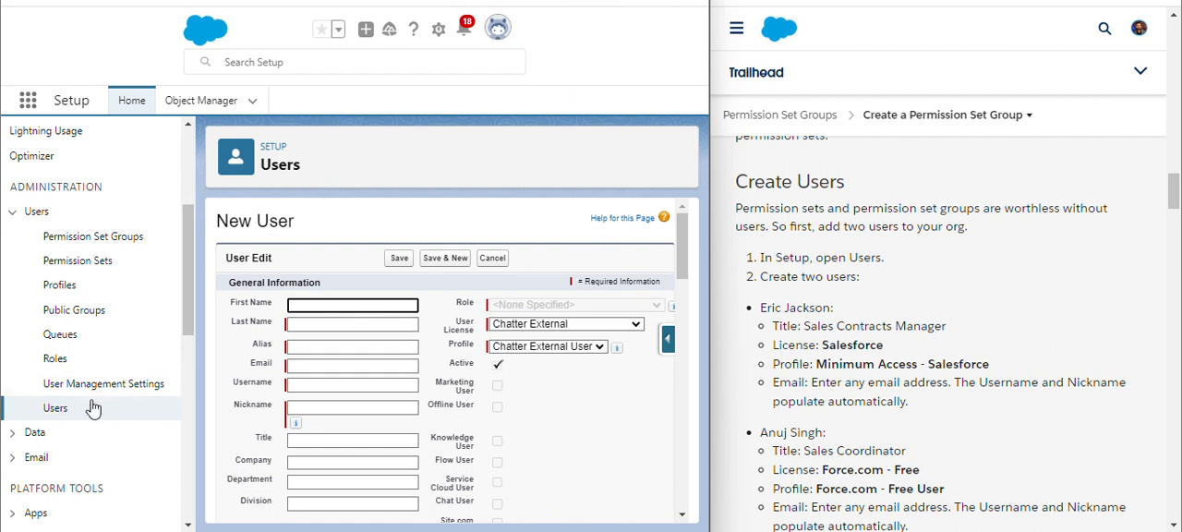
click(54, 412)
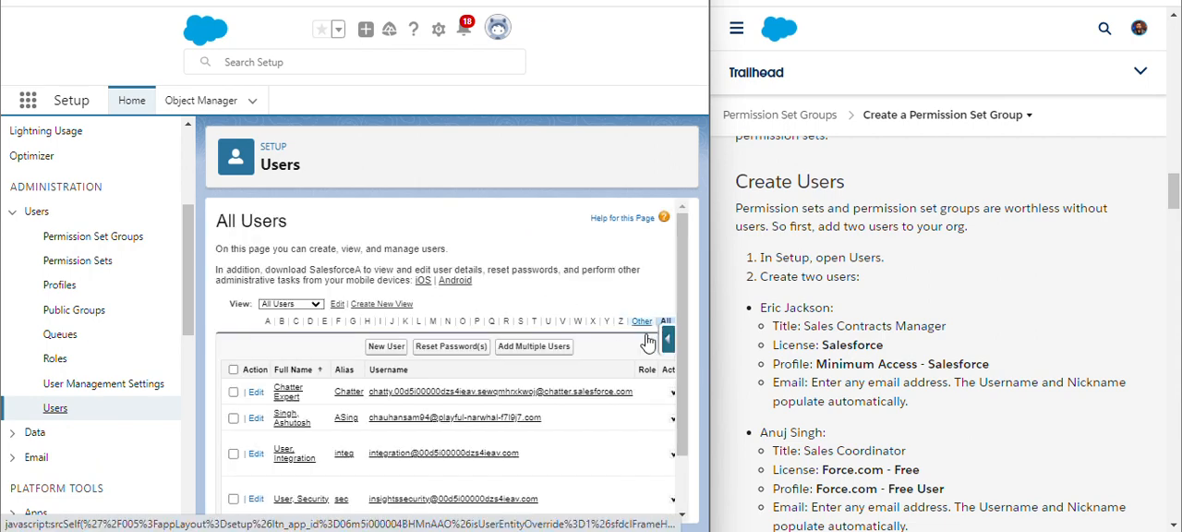
scroll(672, 375, down, 1)
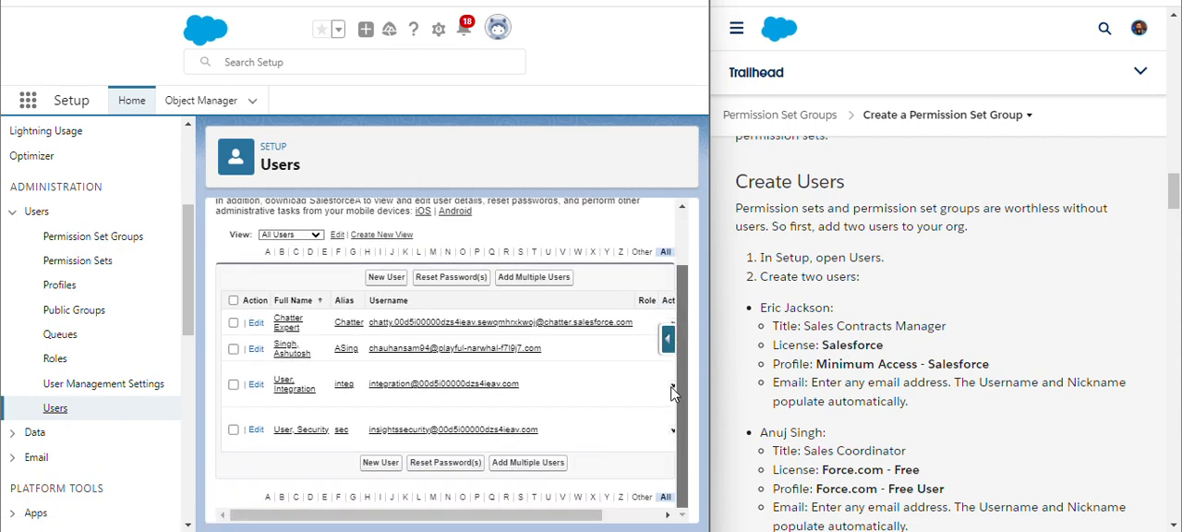
scroll(673, 369, up, 2)
scroll(448, 370, up, 1)
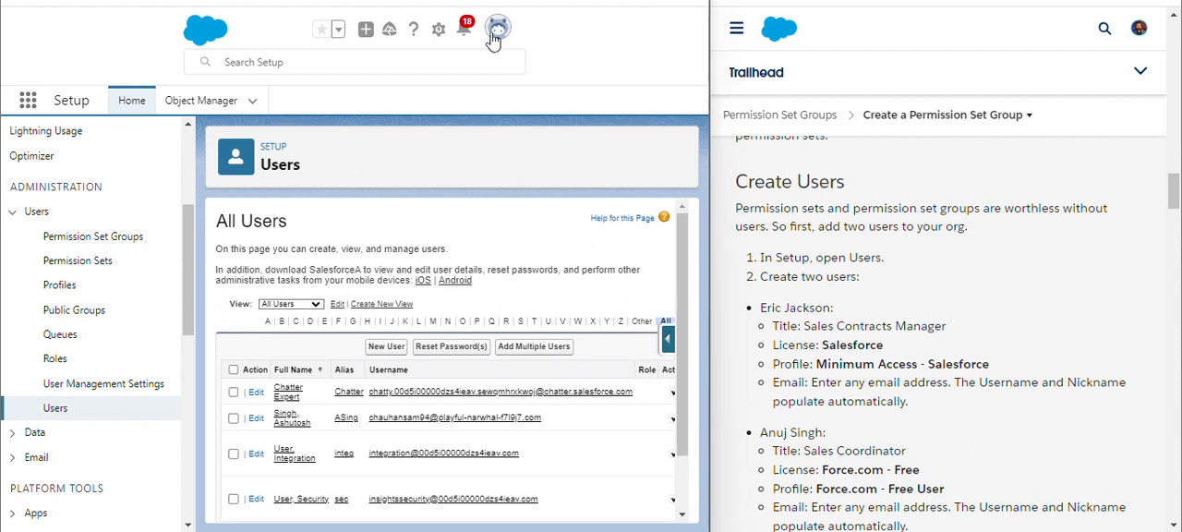
Start a new user and enter the first user's first and last name copied from the instructions
click(388, 348)
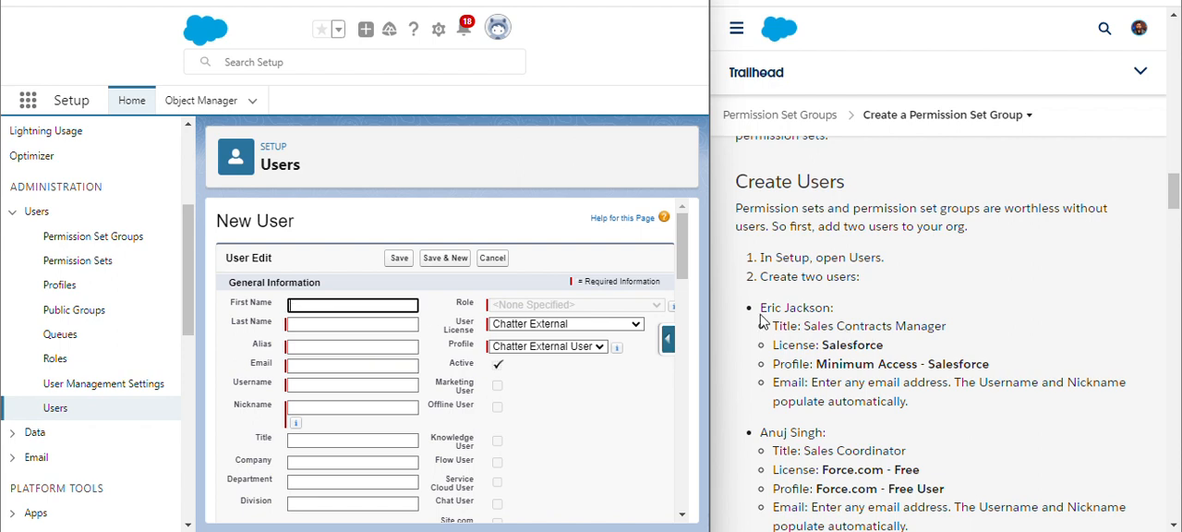
drag(760, 307, 783, 308)
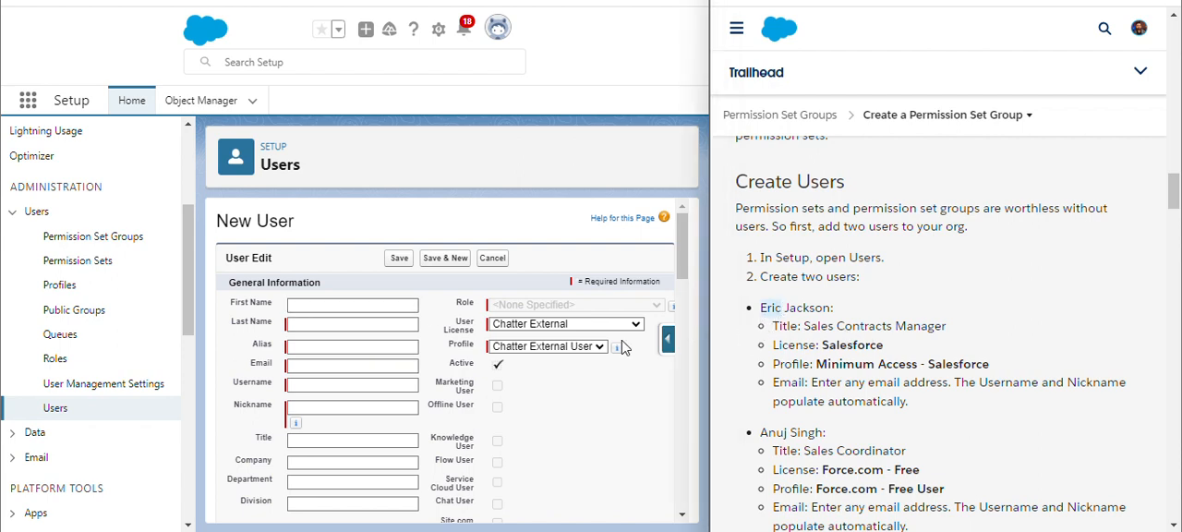
click(350, 304)
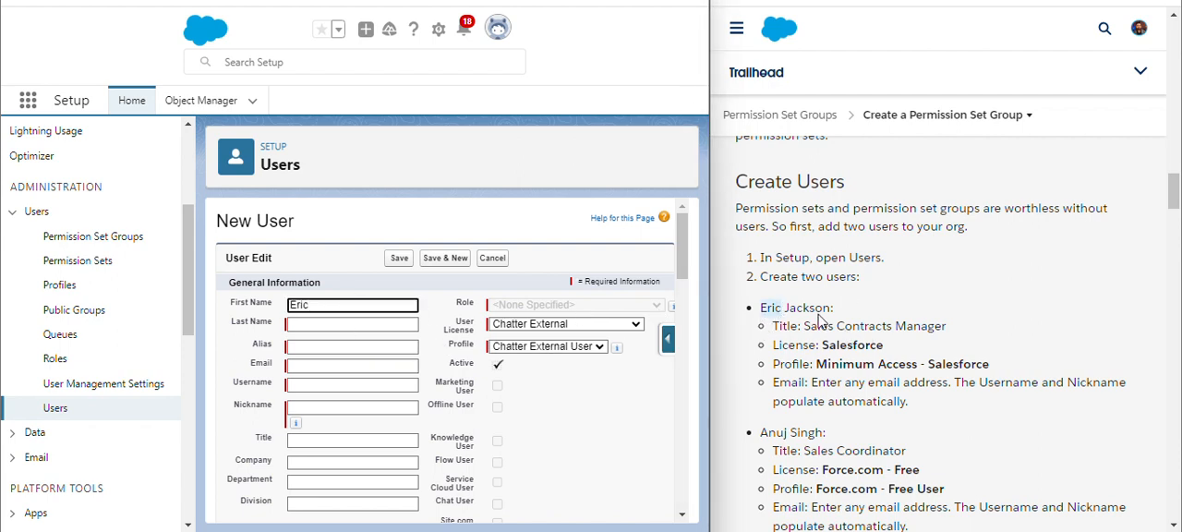
drag(785, 308, 815, 308)
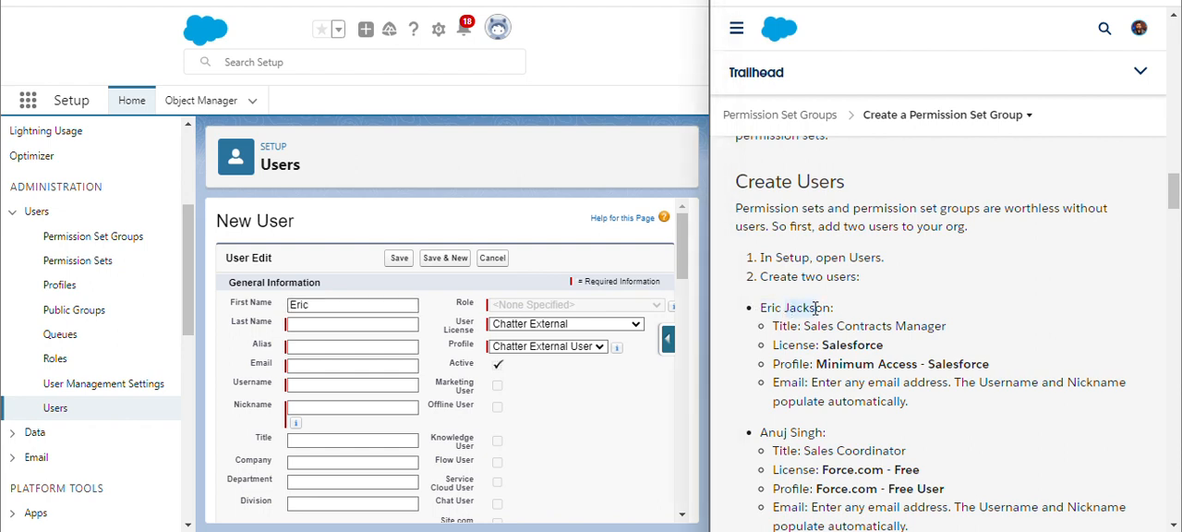
click(318, 323)
text(Jackson)
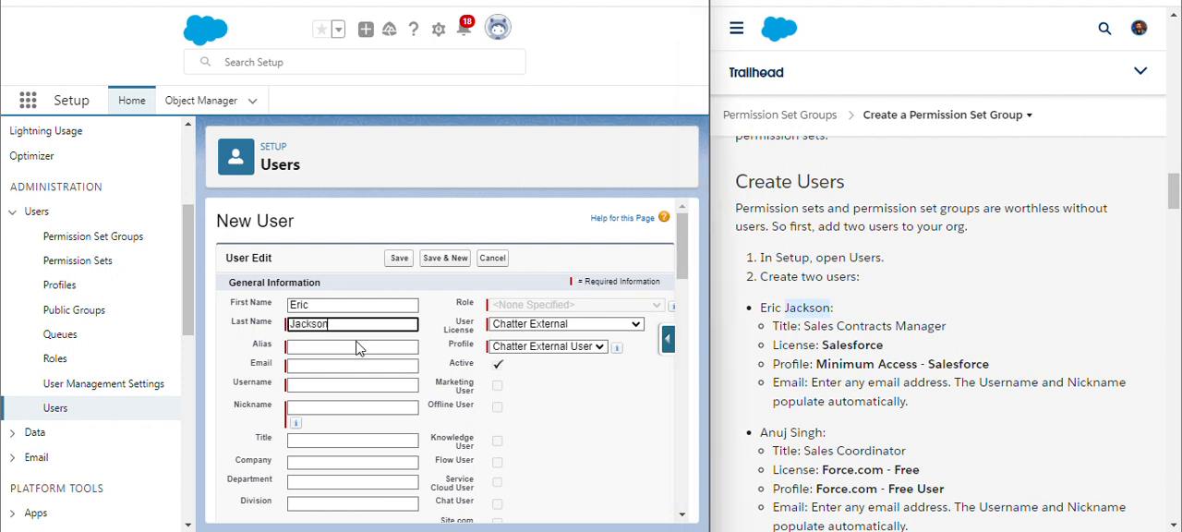
Fill in the user's e-mail address
click(440, 352)
click(416, 389)
click(308, 366)
click(308, 366)
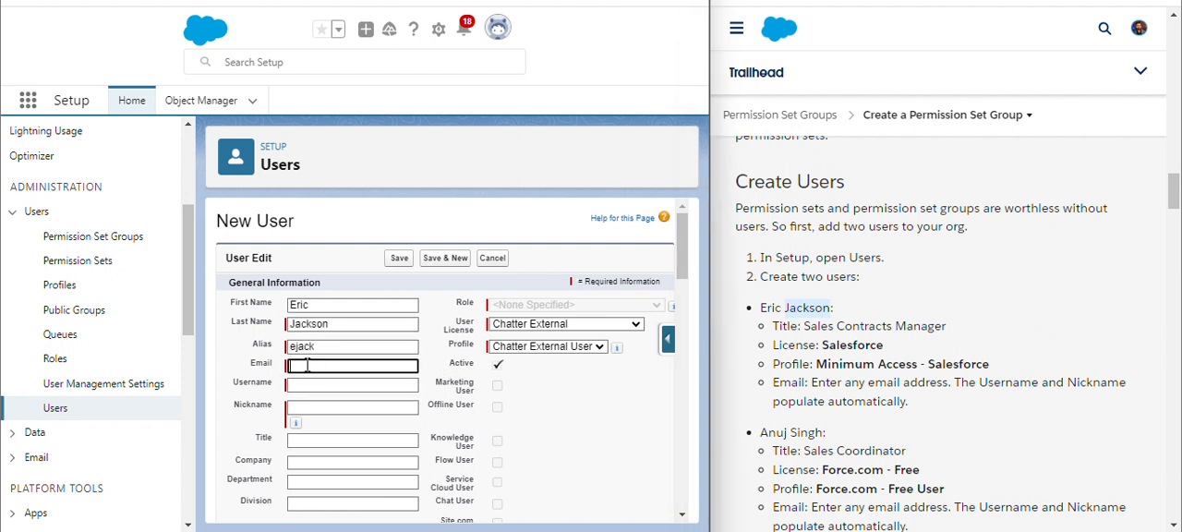
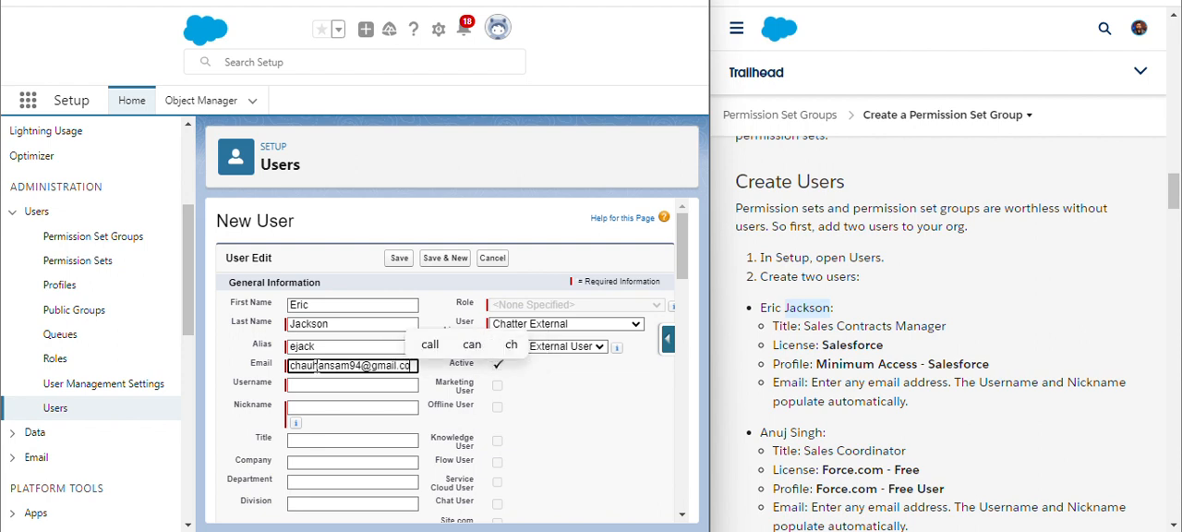
click(437, 391)
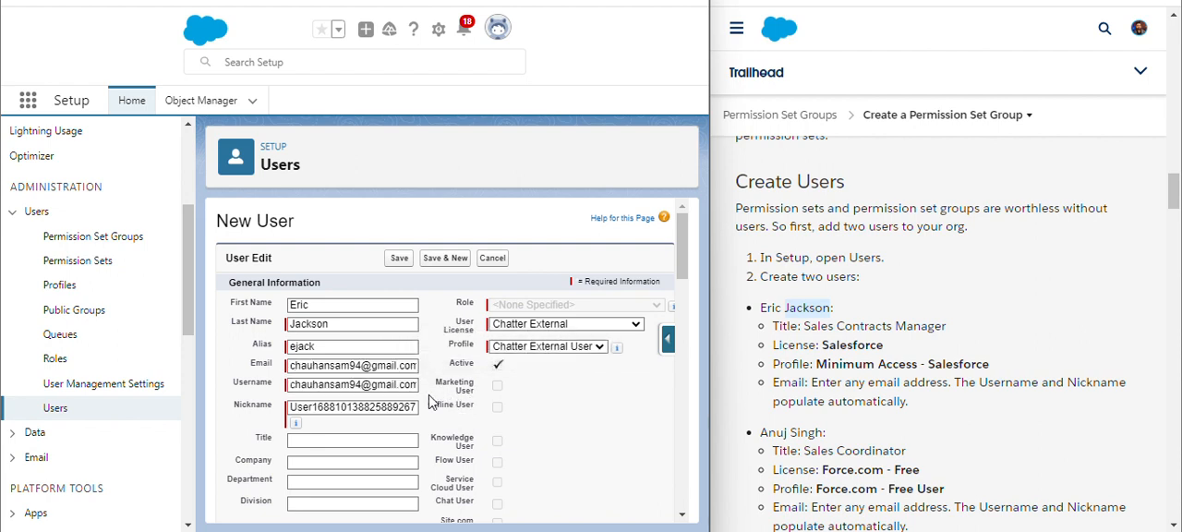
Append 25 to the username and replace the nickname with the user's first name
click(360, 386)
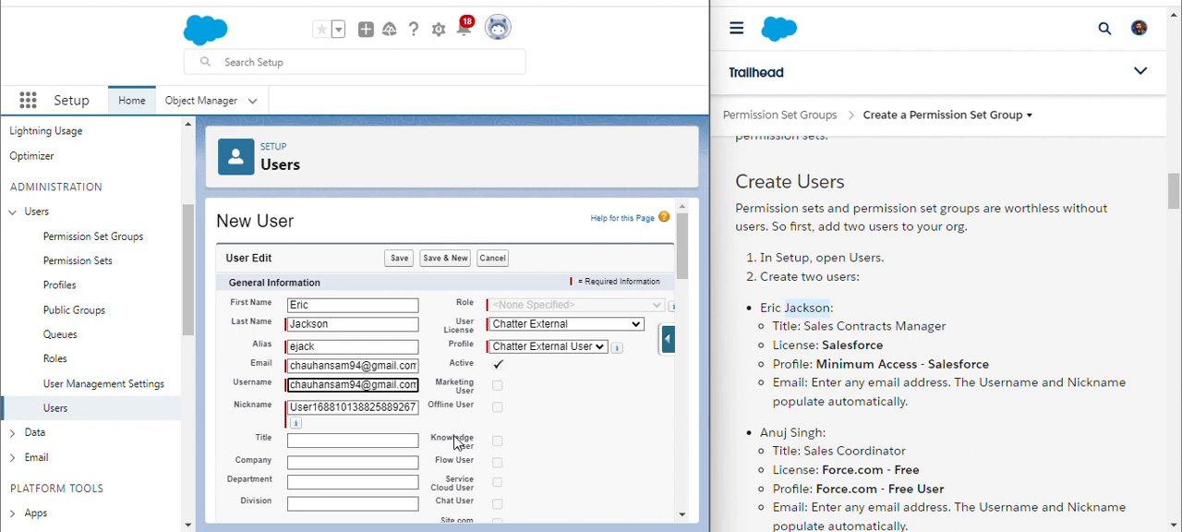
text(25)
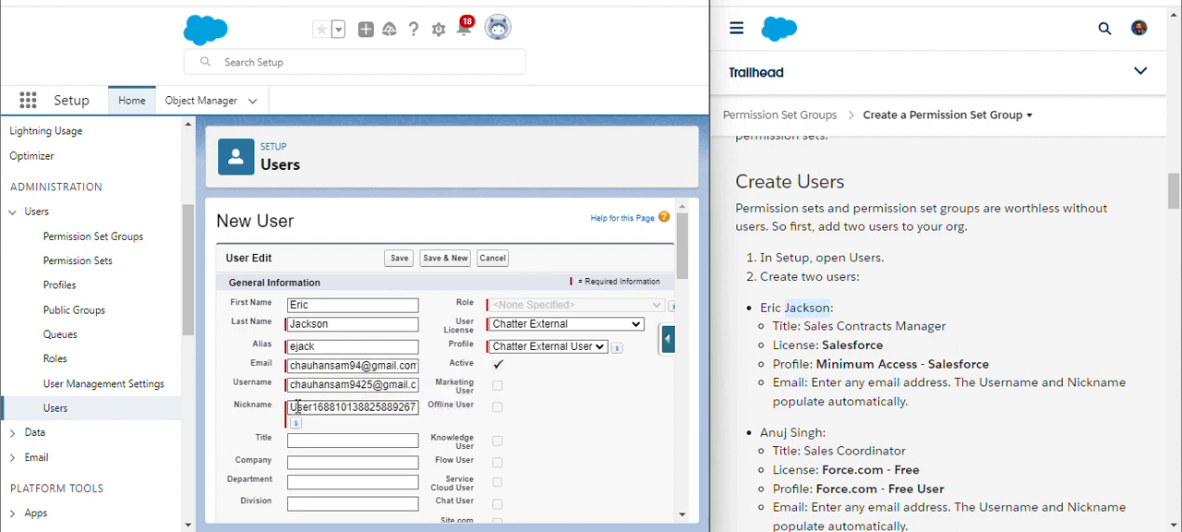
drag(290, 407, 462, 427)
key(BackSpace)
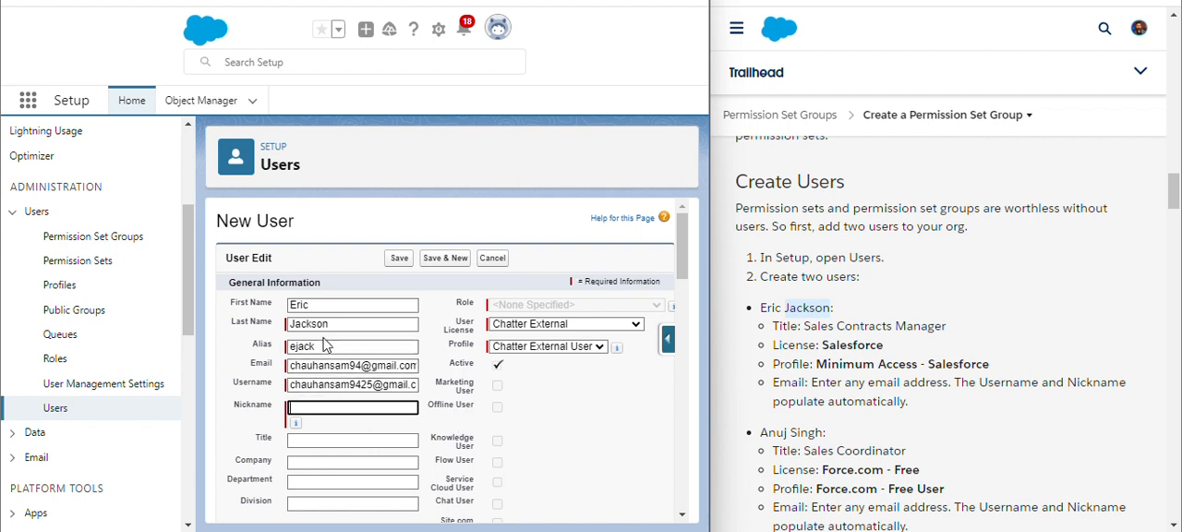
drag(318, 305, 251, 305)
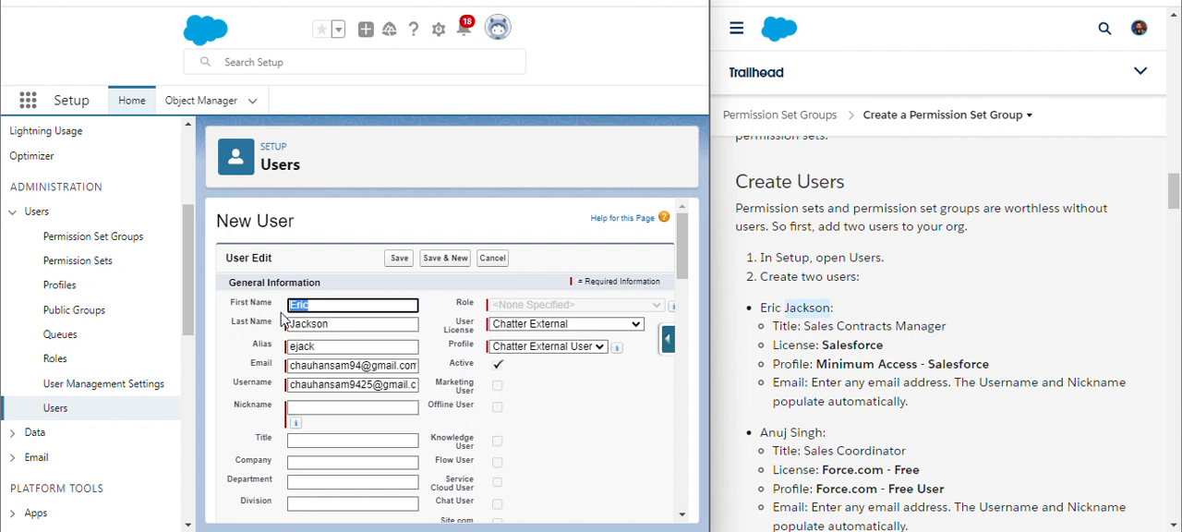
click(334, 406)
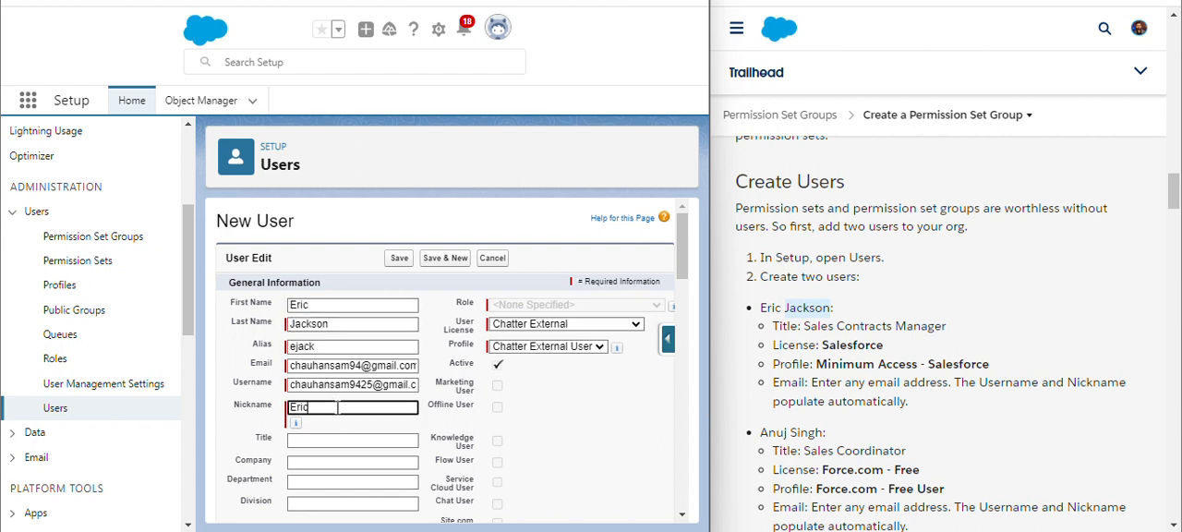
click(433, 413)
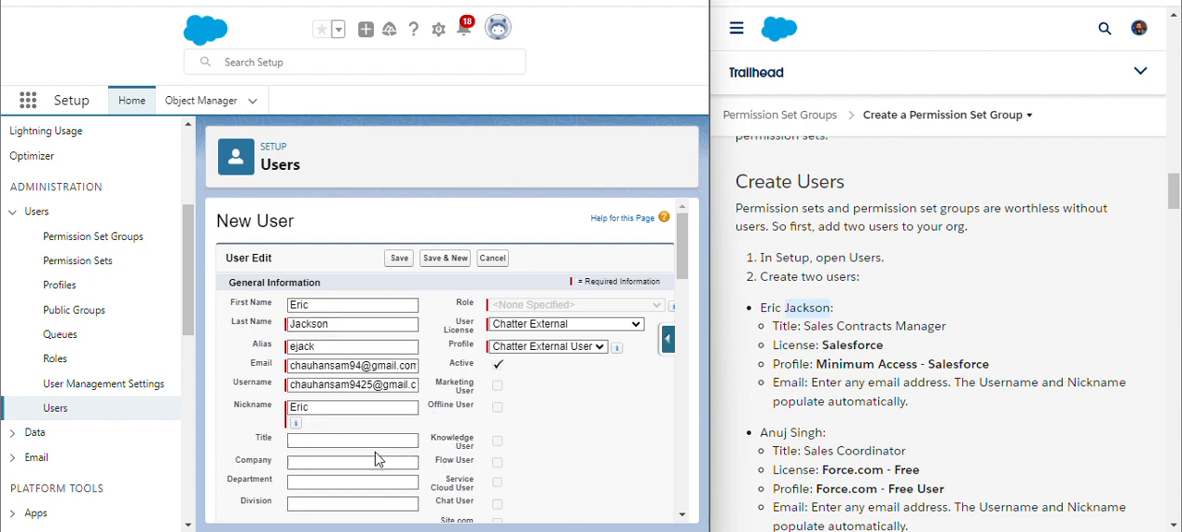
Set the user's title to Sales Contracts Manager, copied from the instructions
drag(804, 328, 941, 329)
key(ctrl+c)
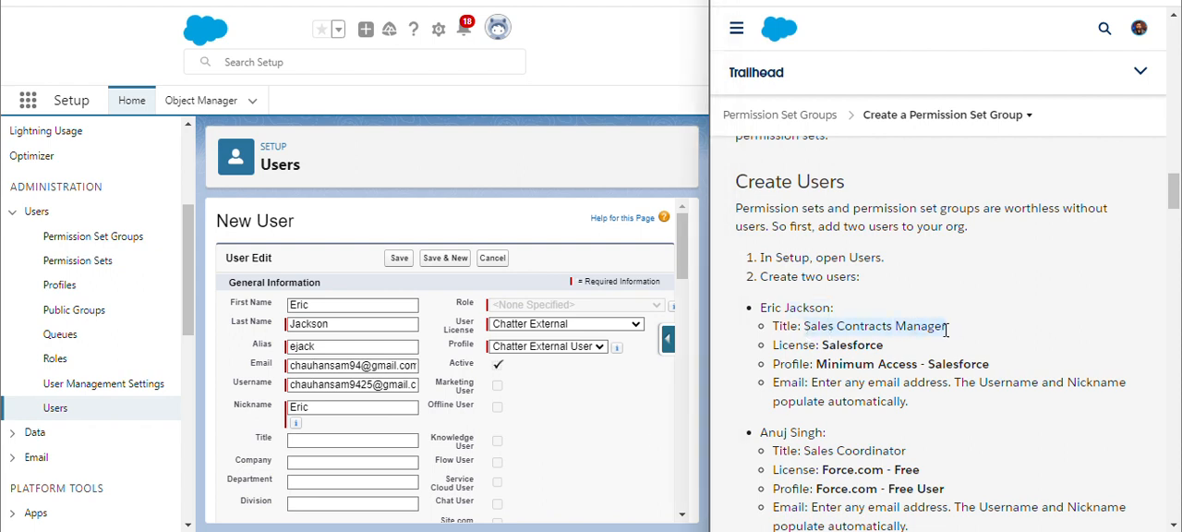
click(383, 442)
key(ctrl+v)
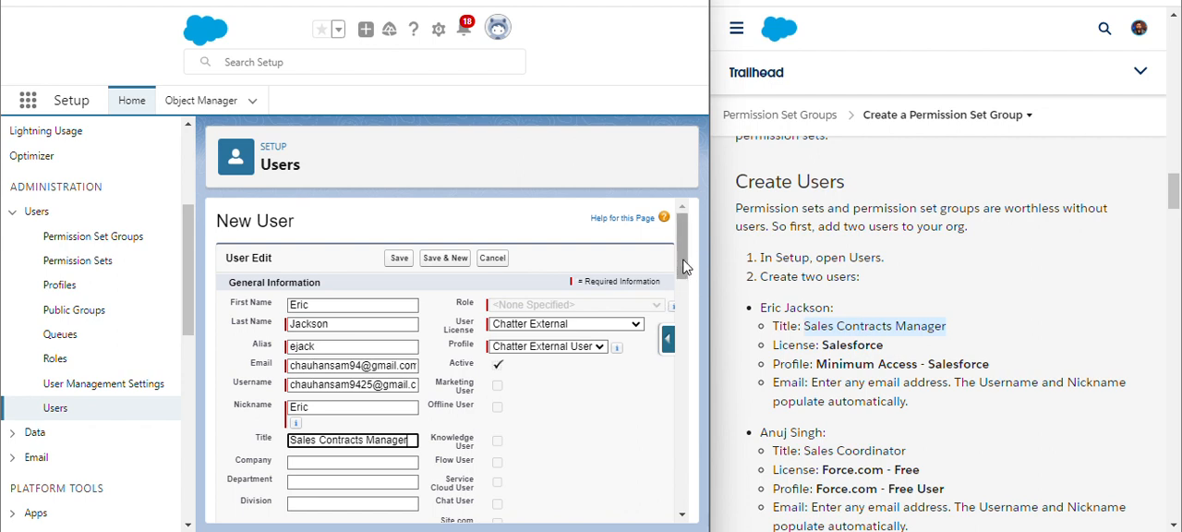
mouse_move(681, 268)
mouse_down()
mouse_move(677, 303)
mouse_move(677, 268)
mouse_up()
Set the user license to Salesforce and the profile to Minimum Access - Salesforce, then save and start another new user
click(581, 325)
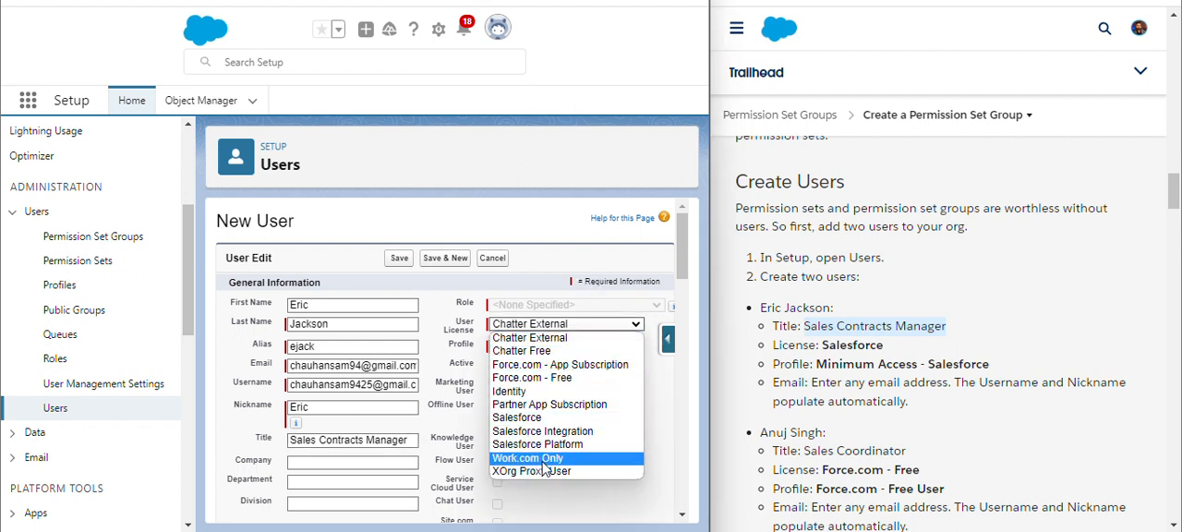
click(543, 418)
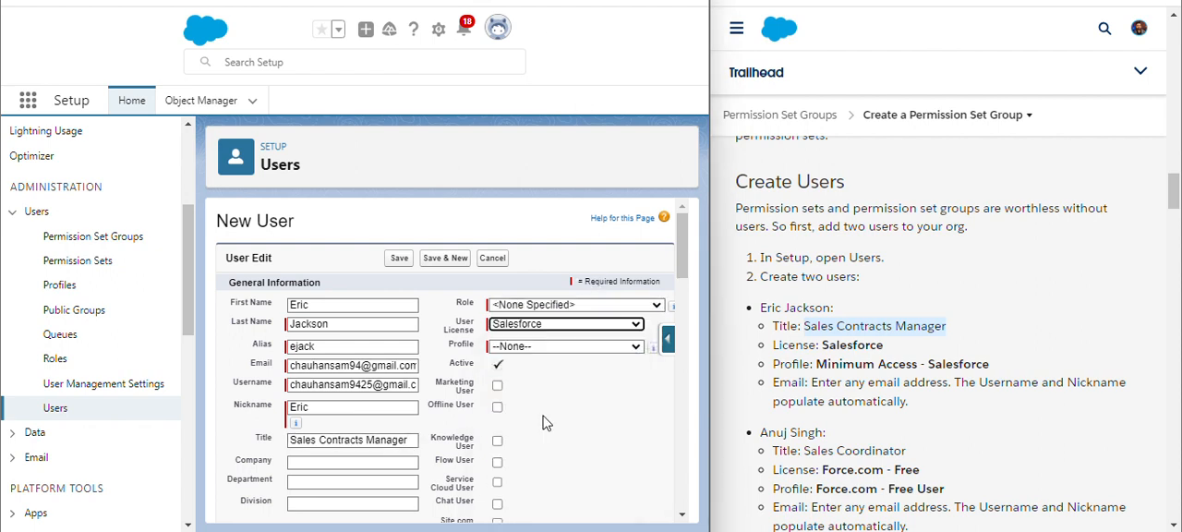
click(549, 347)
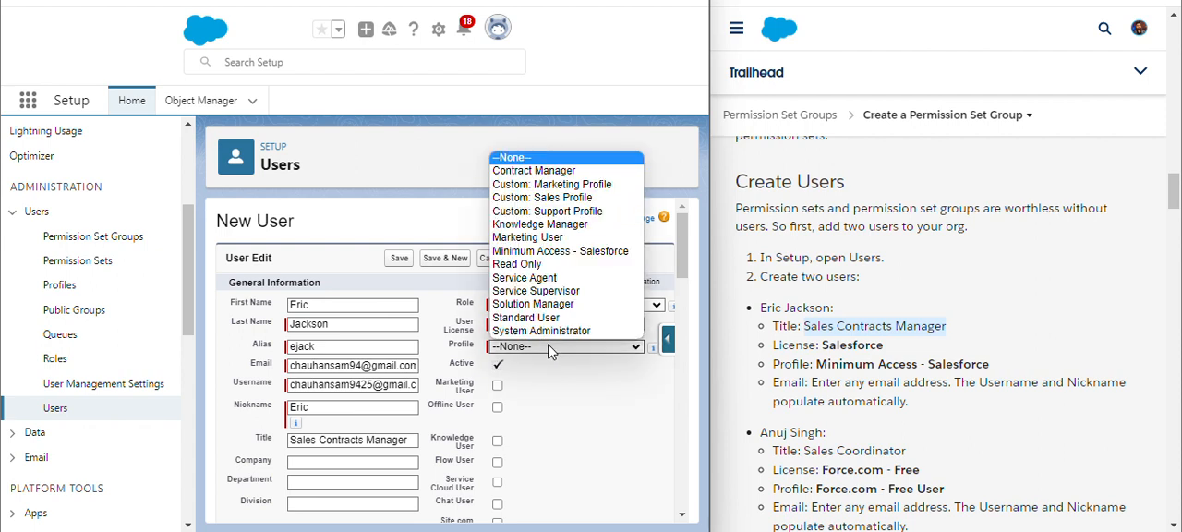
click(551, 253)
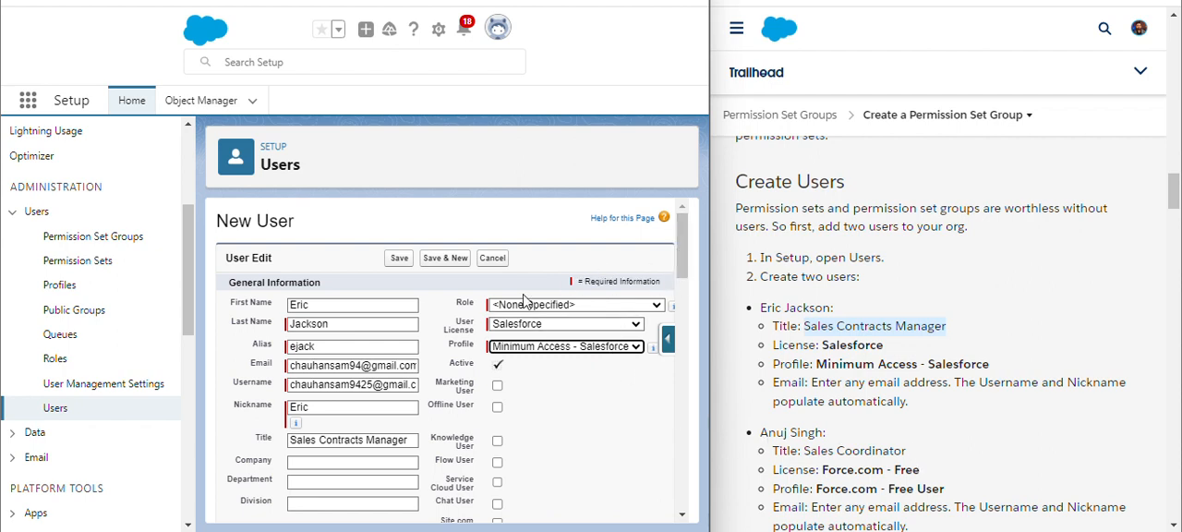
click(432, 258)
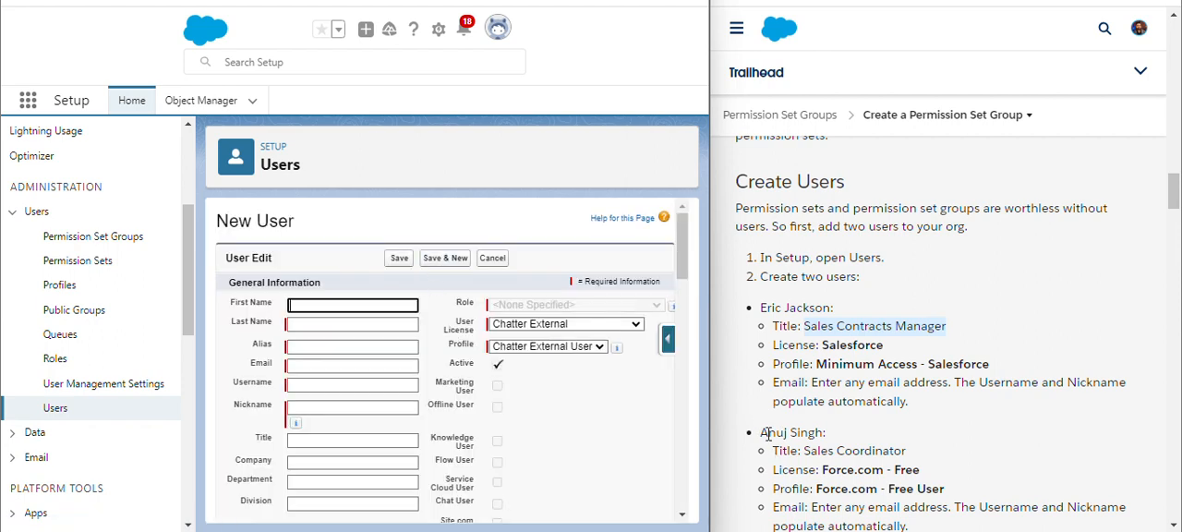
Enter the second user's first and last name copied from the instructions
drag(762, 432, 785, 433)
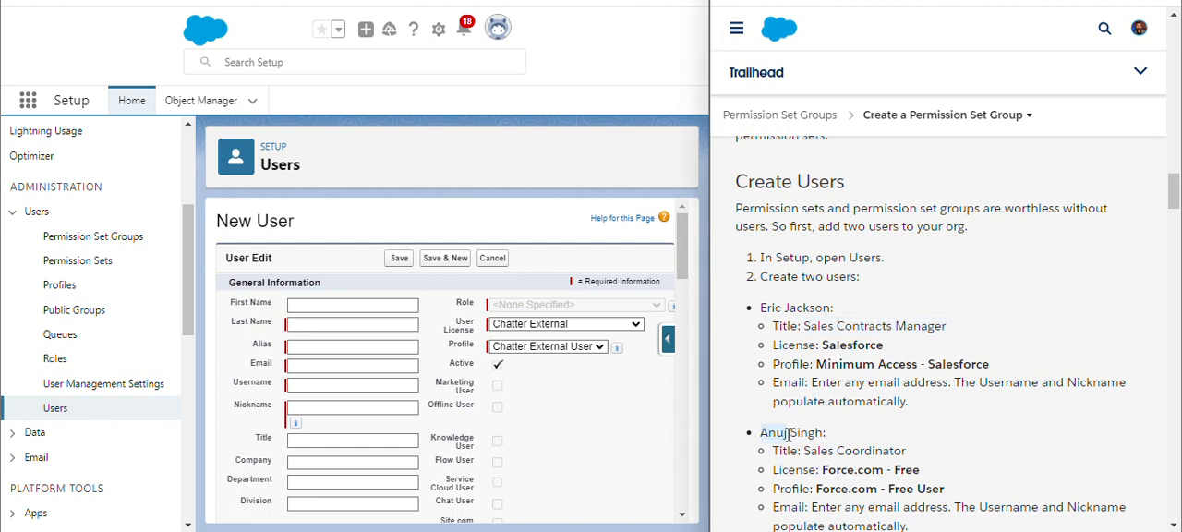
click(384, 307)
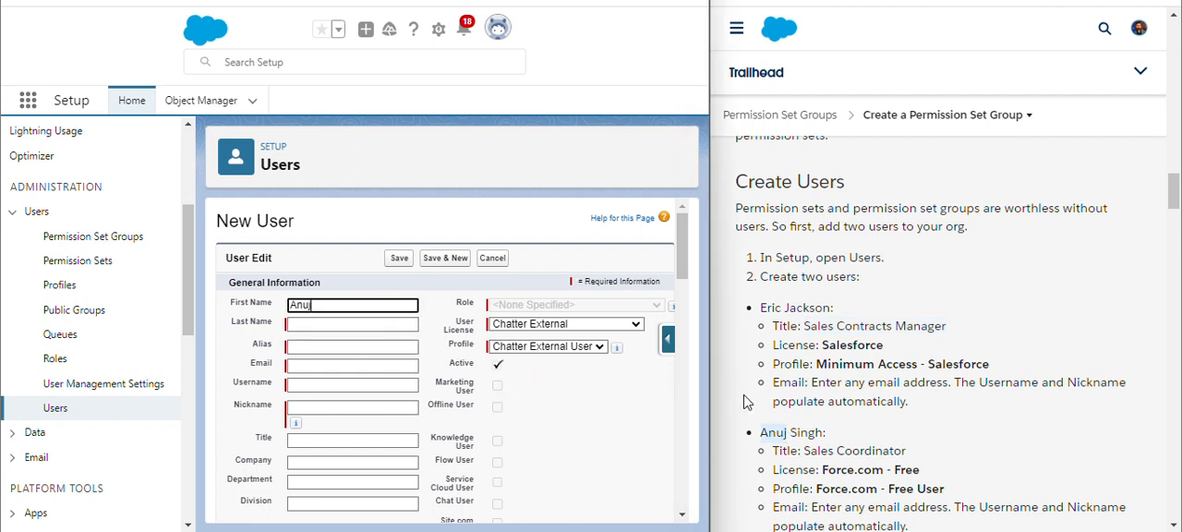
drag(791, 431, 818, 432)
key(ctrl+c)
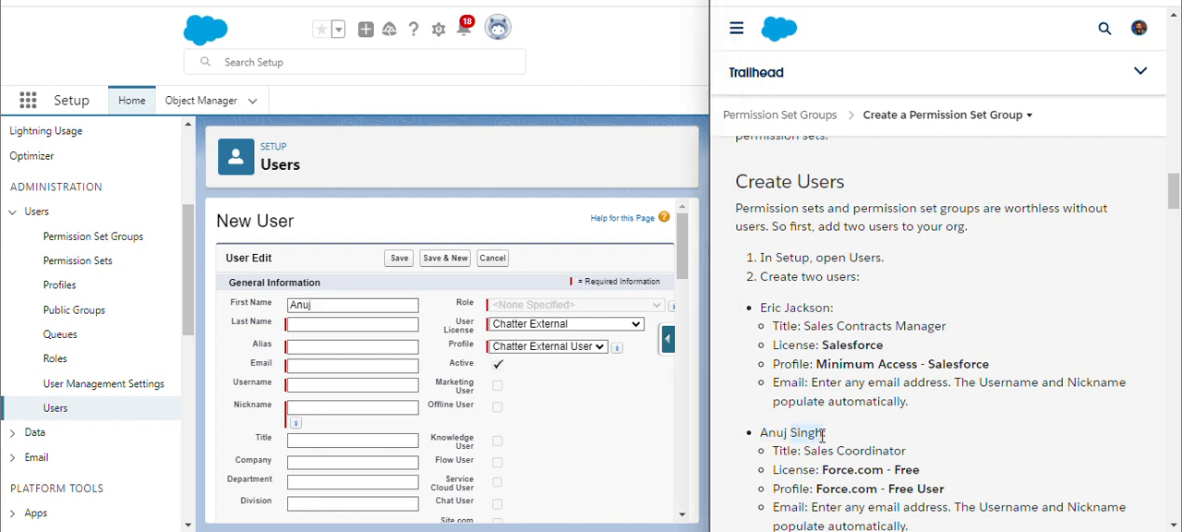
click(337, 325)
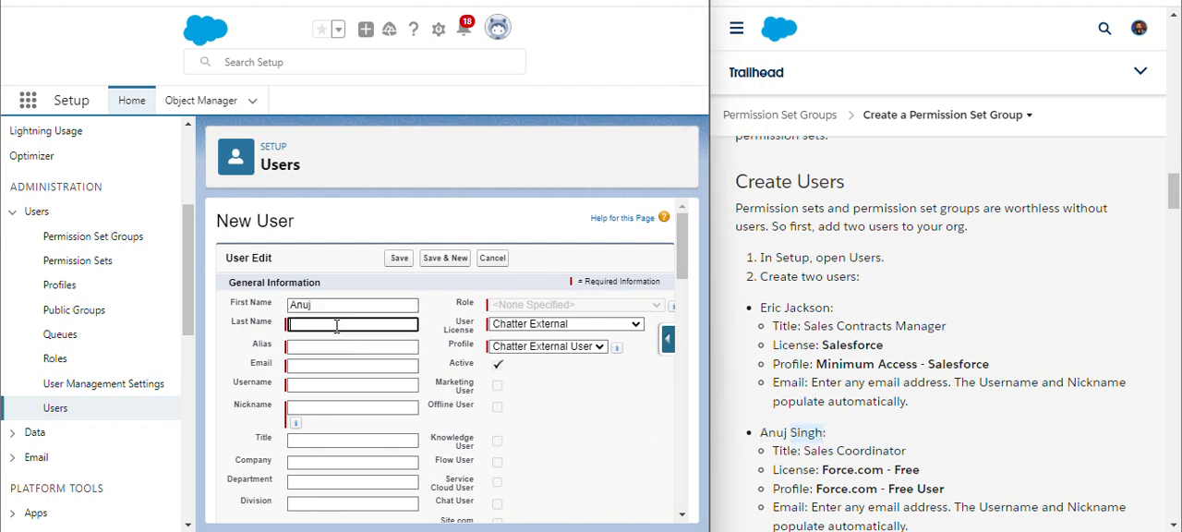
key(ctrl+v)
click(515, 399)
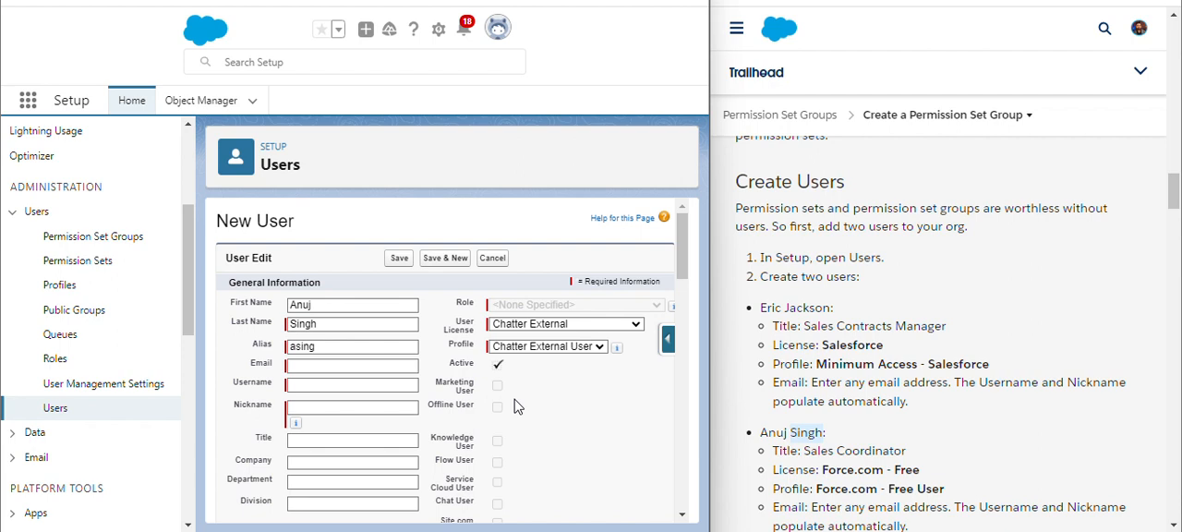
Fill in the second user's e-mail address
click(302, 364)
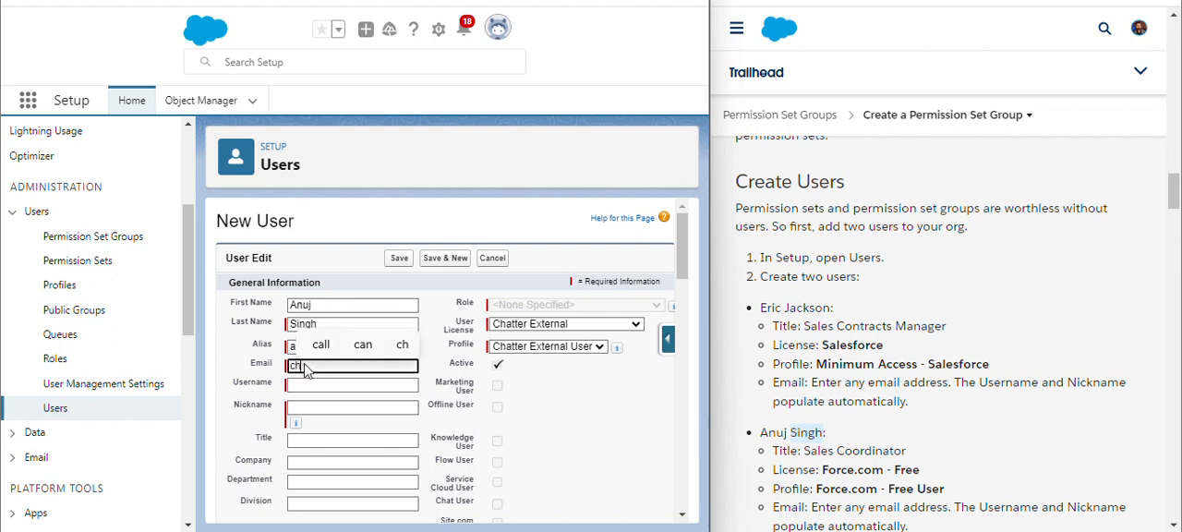
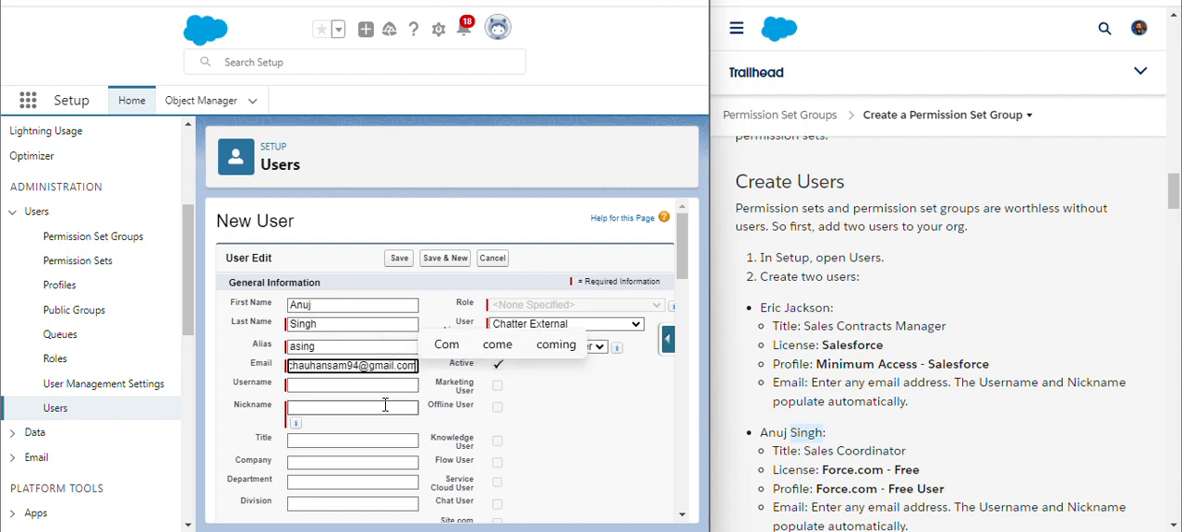
Insert 78 into the username and replace the nickname with the user's first name, Anuj
click(352, 384)
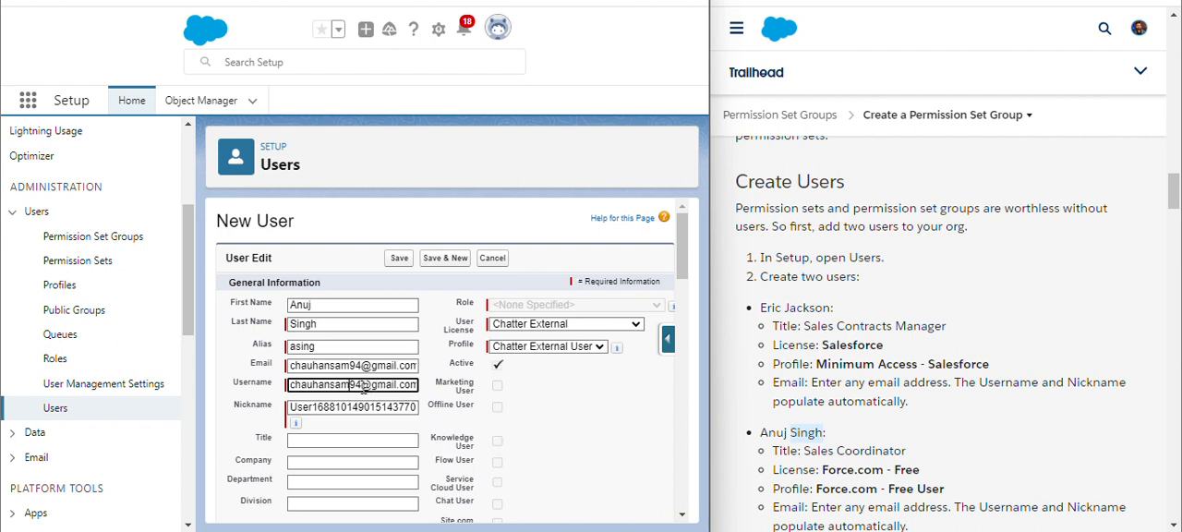
text(78)
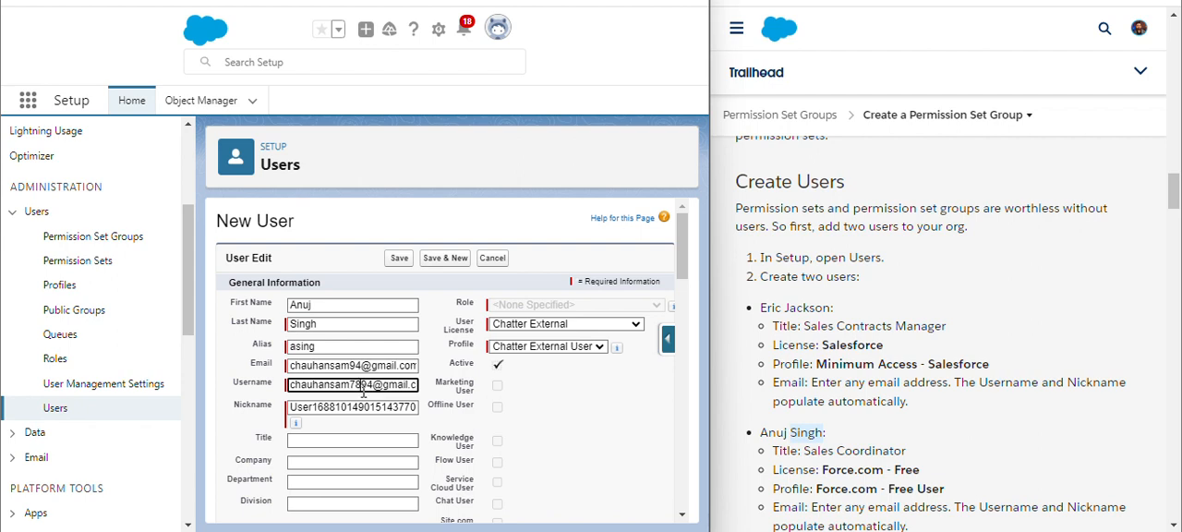
double_click(370, 408)
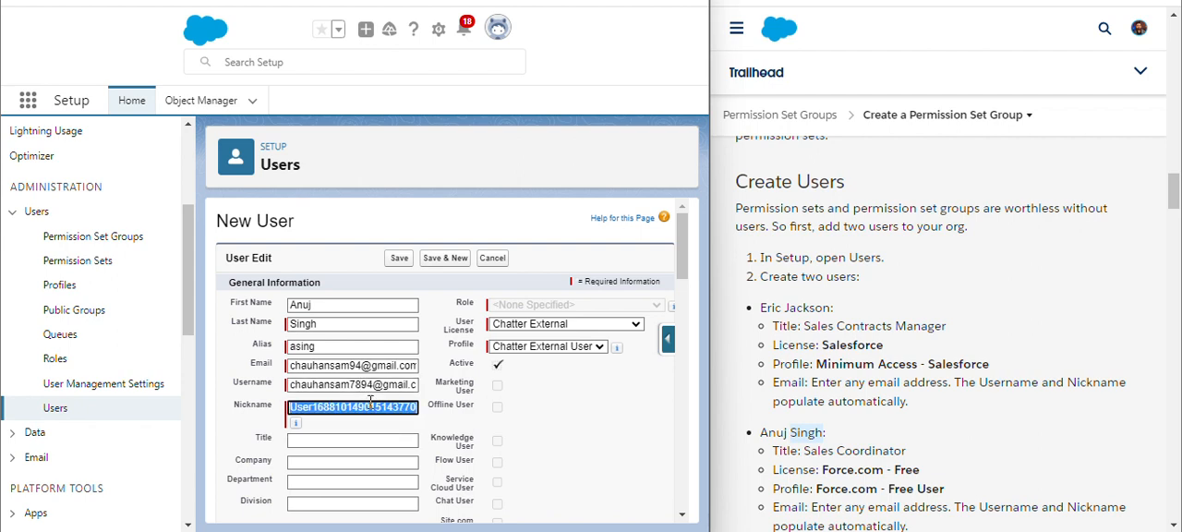
key(BackSpace)
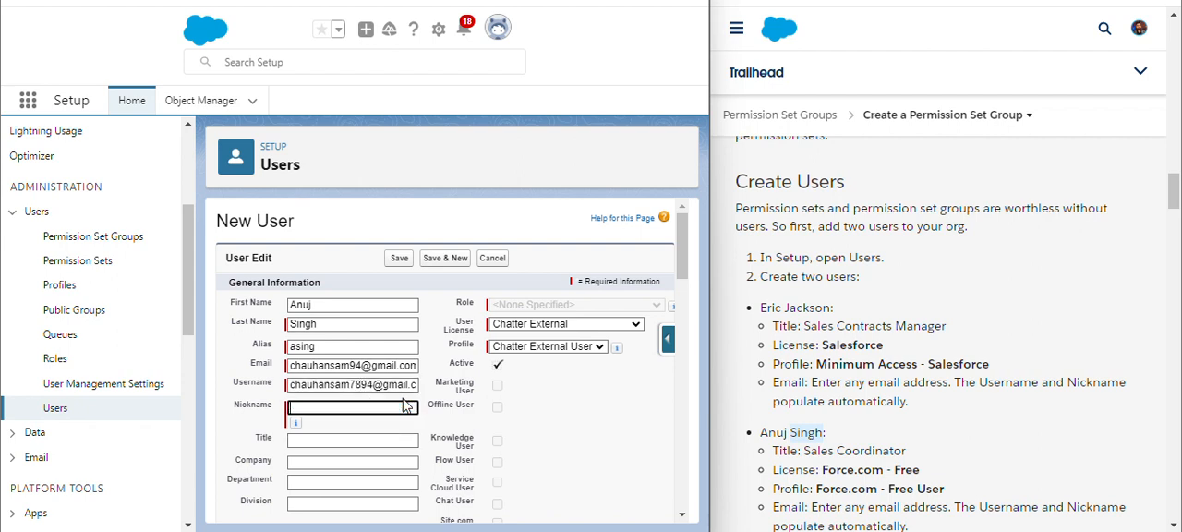
text(Anuj)
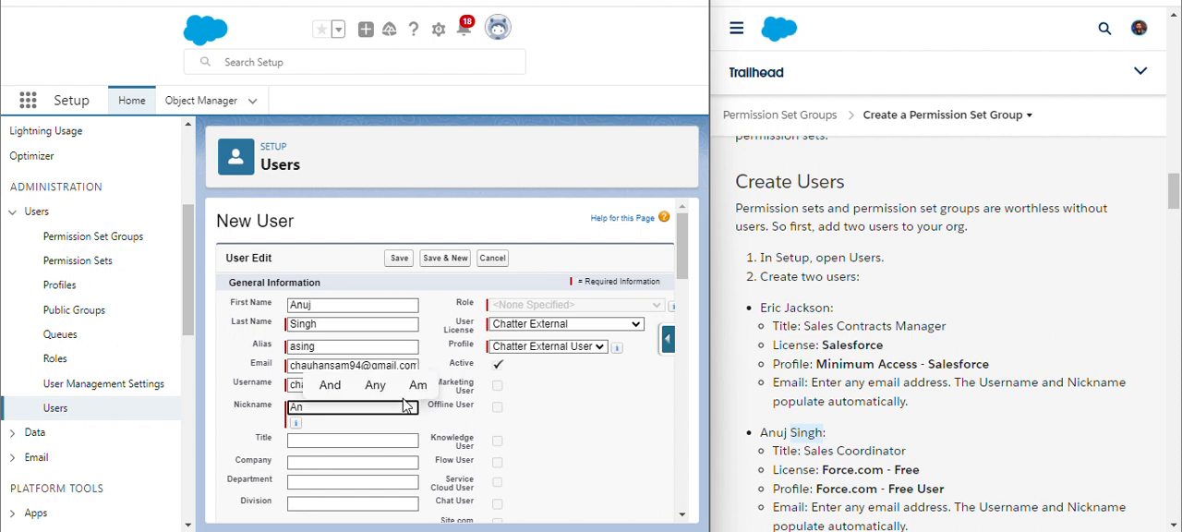
Set the user's title to Sales Coordinator, copied from the instructions
click(490, 427)
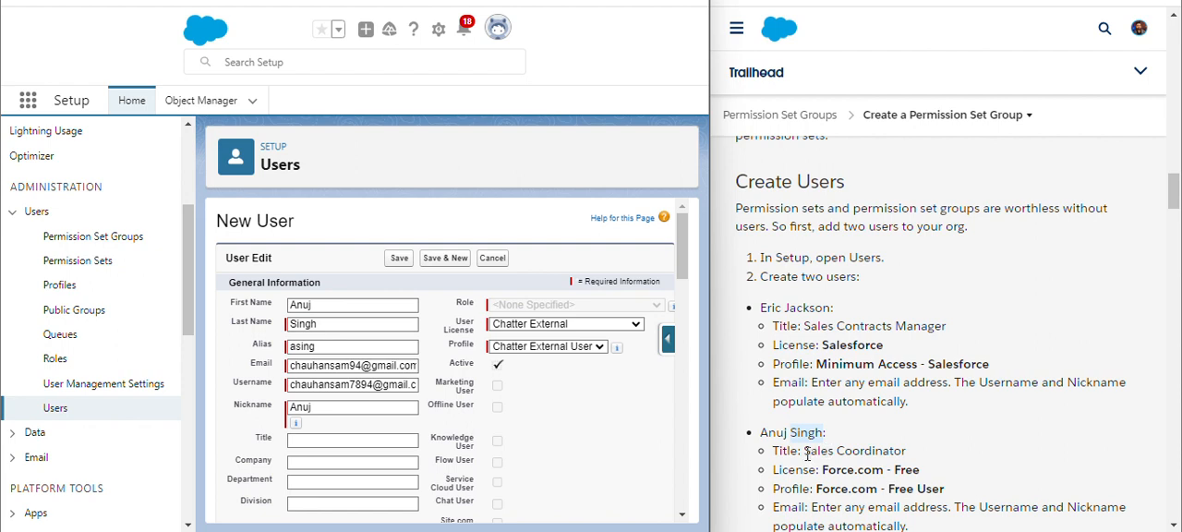
drag(805, 453, 907, 452)
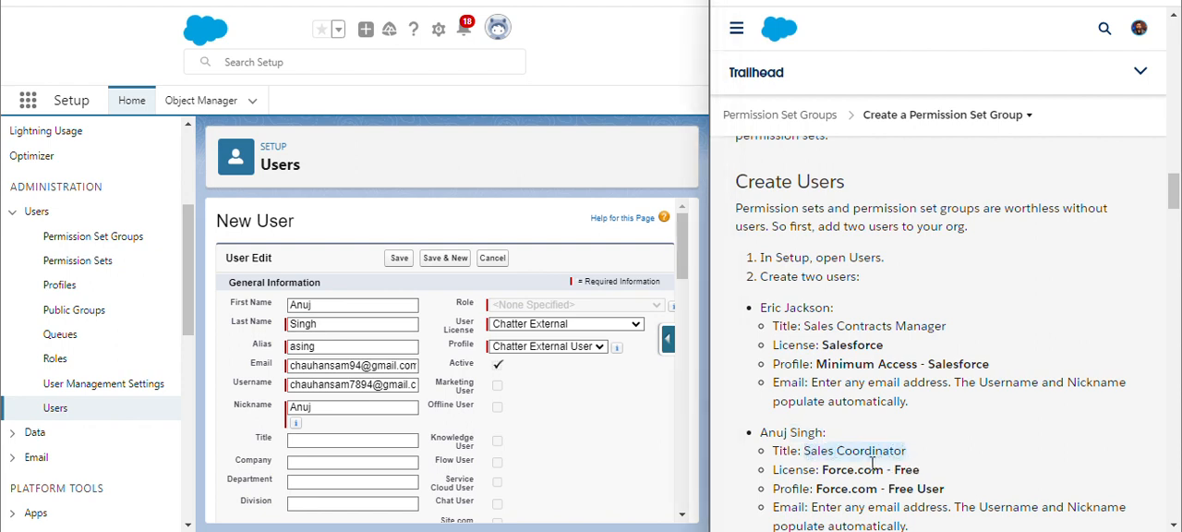
key(ctrl+c)
click(345, 442)
key(ctrl+v)
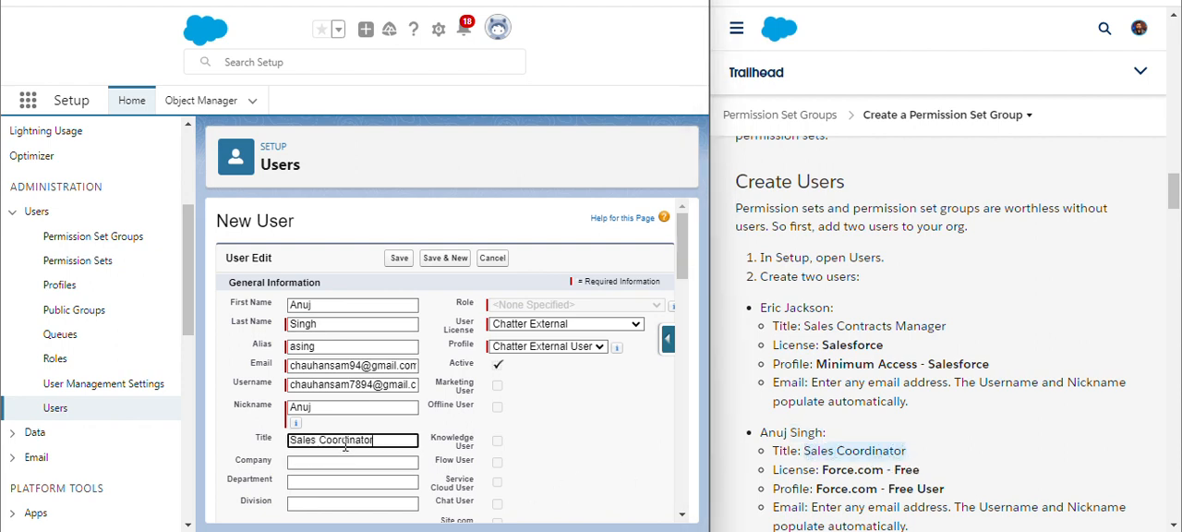
Set the user license to Force.com - Free and save the new user
click(602, 325)
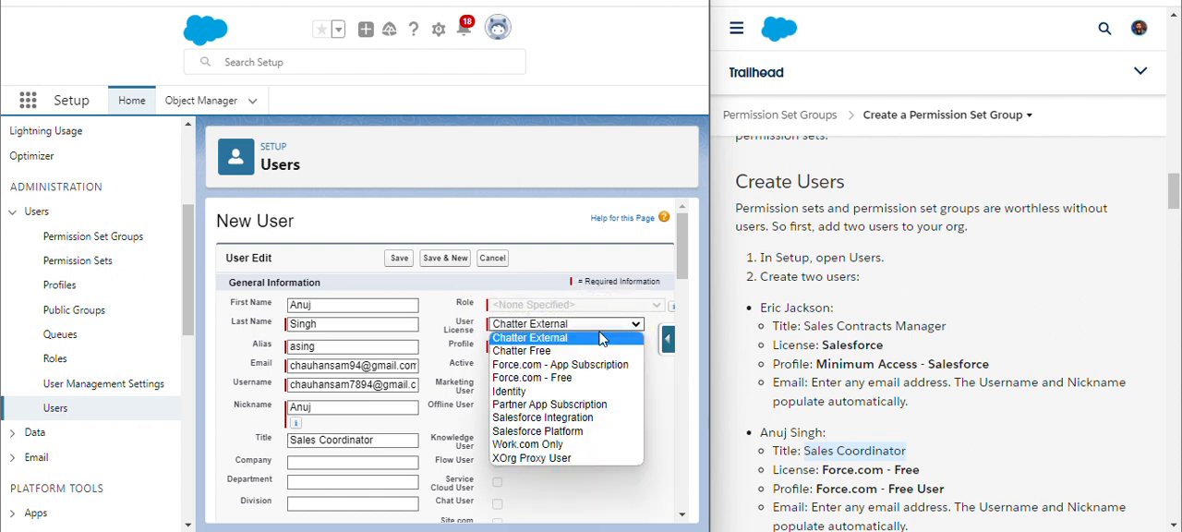
click(548, 379)
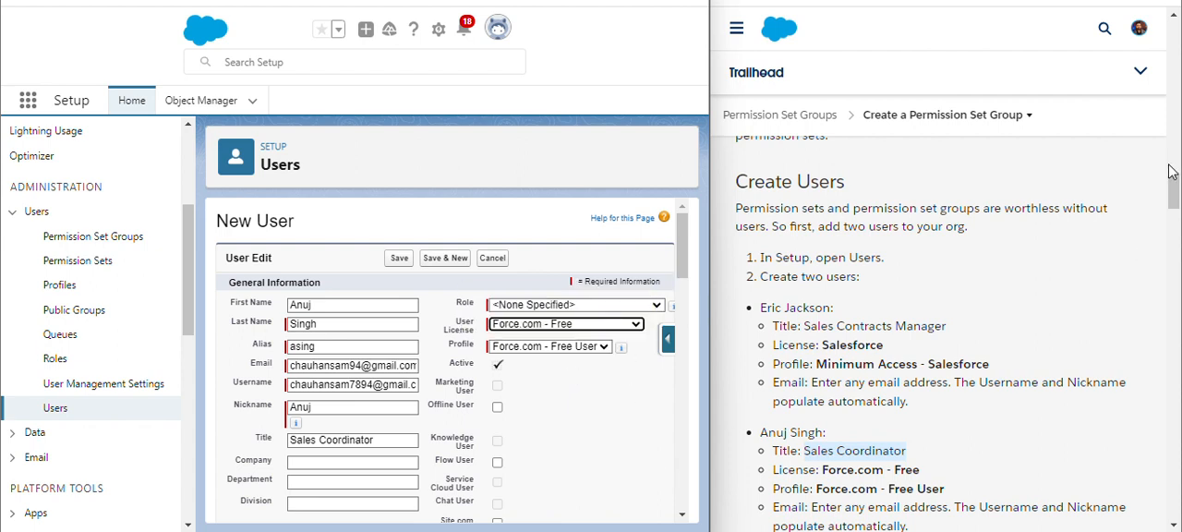
scroll(1015, 277, down, 2)
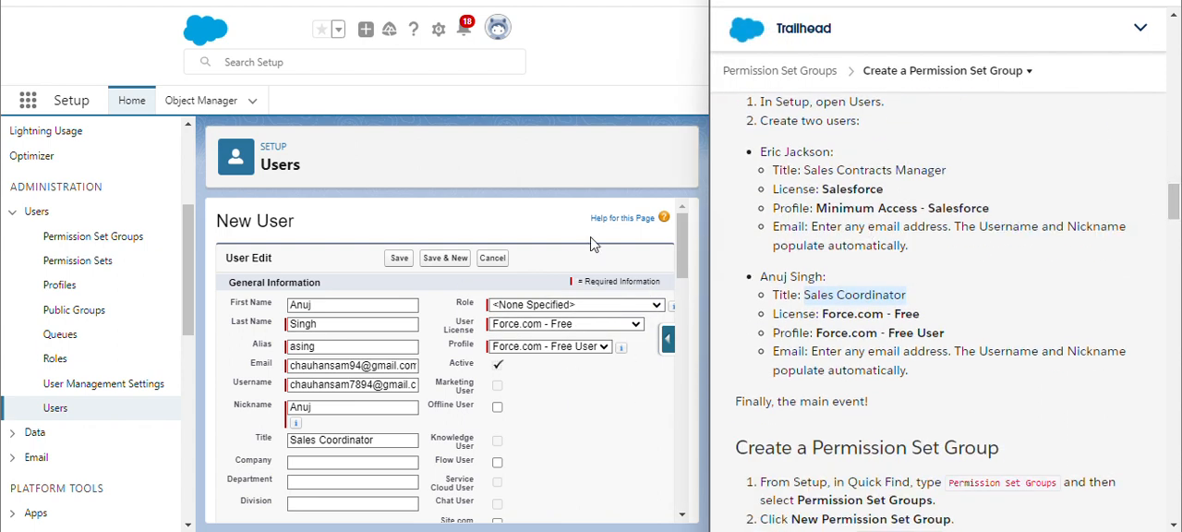
click(399, 259)
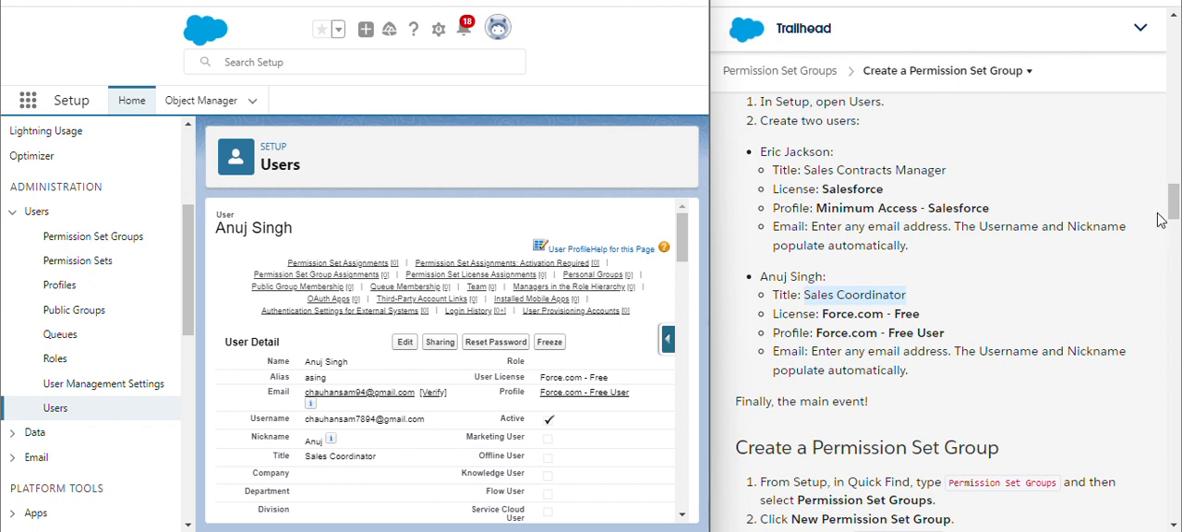
Create a new permission set group labelled Sales Processing, copying the label from the instructions
click(111, 239)
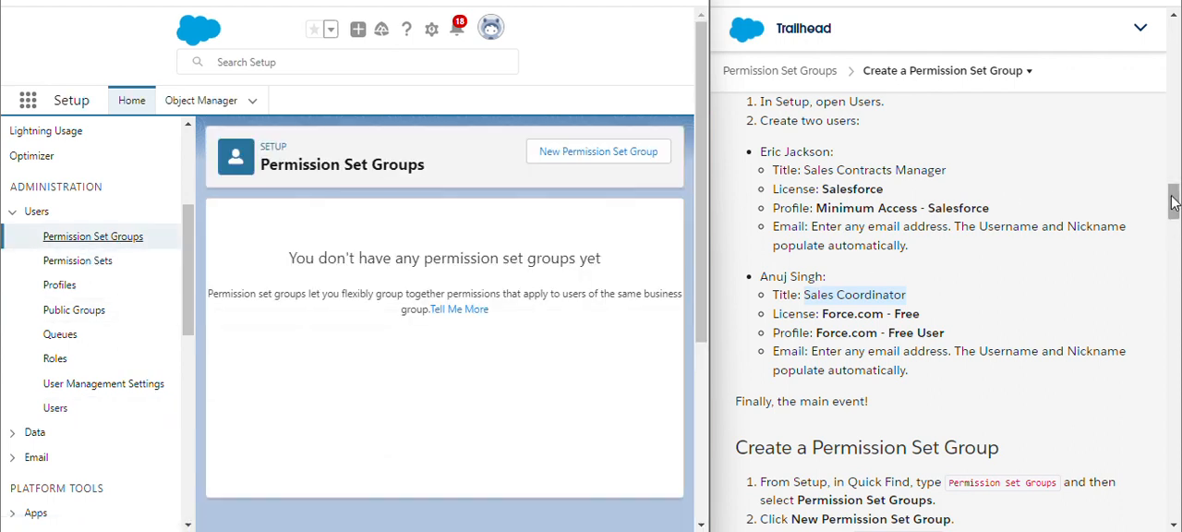
drag(1173, 203, 1175, 218)
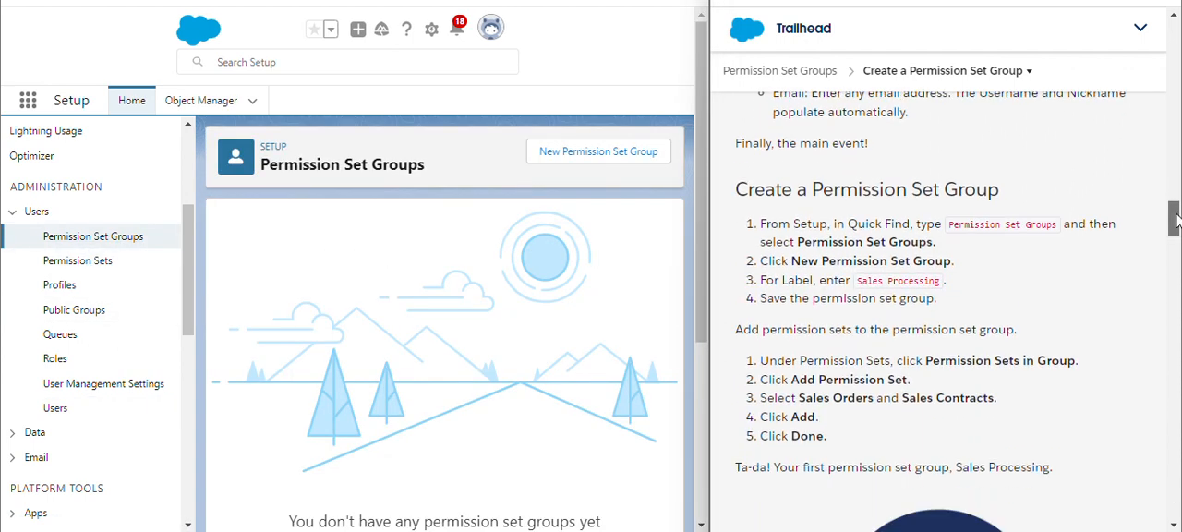
click(643, 161)
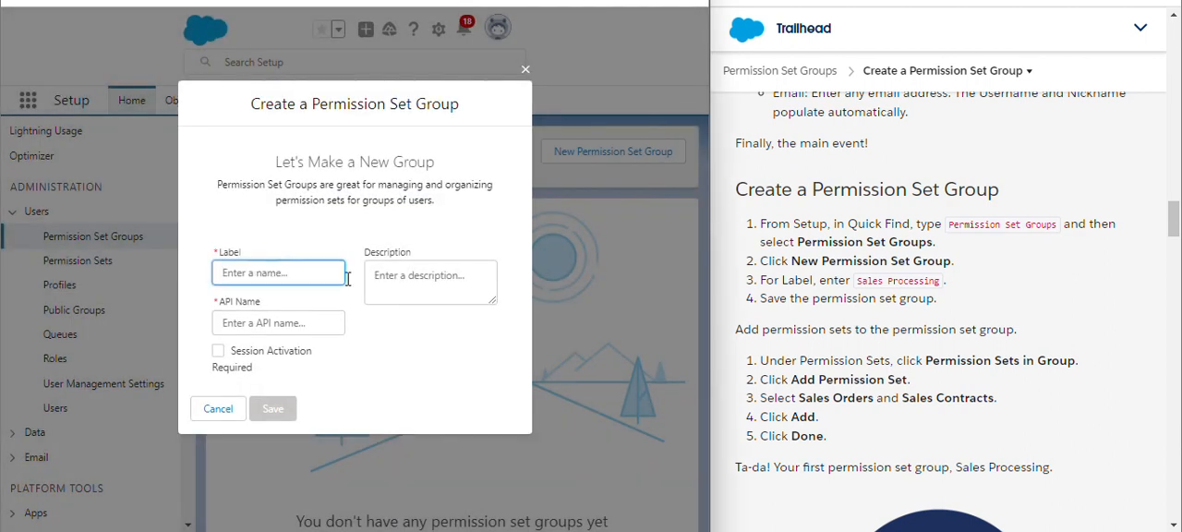
click(860, 283)
drag(860, 281, 922, 284)
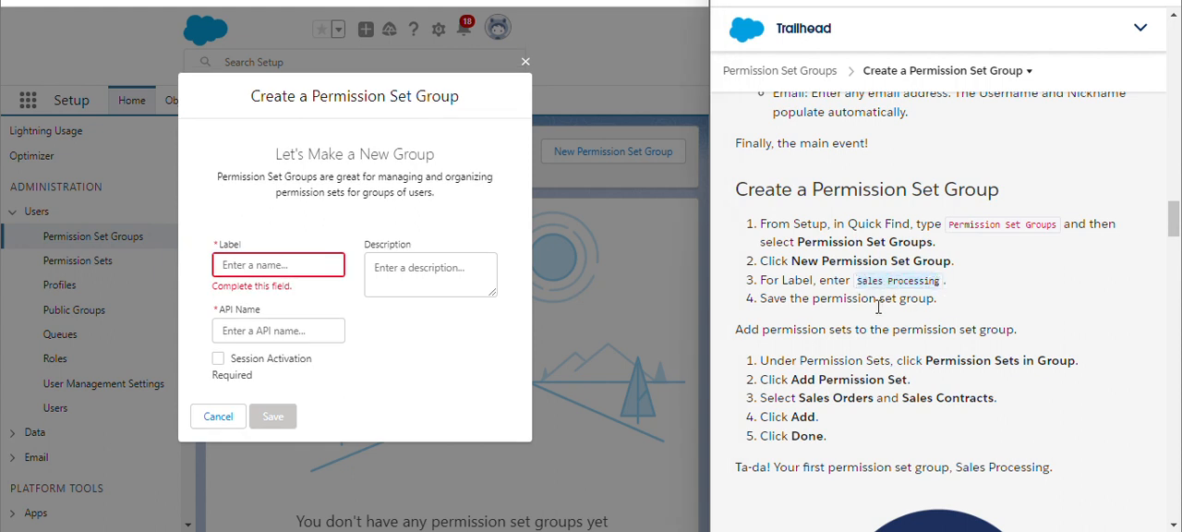
click(271, 268)
key(ctrl+v)
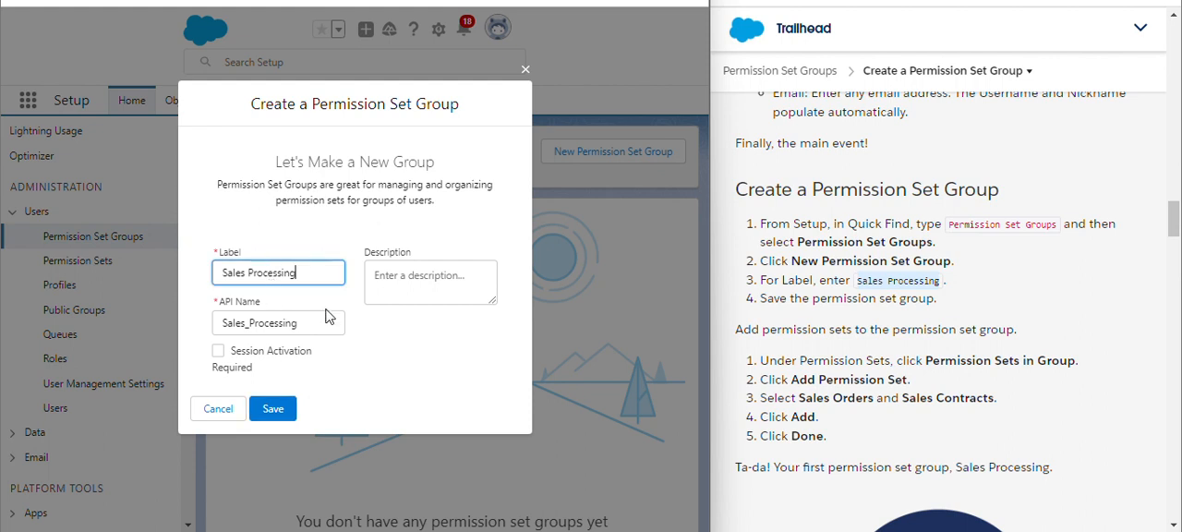
click(425, 341)
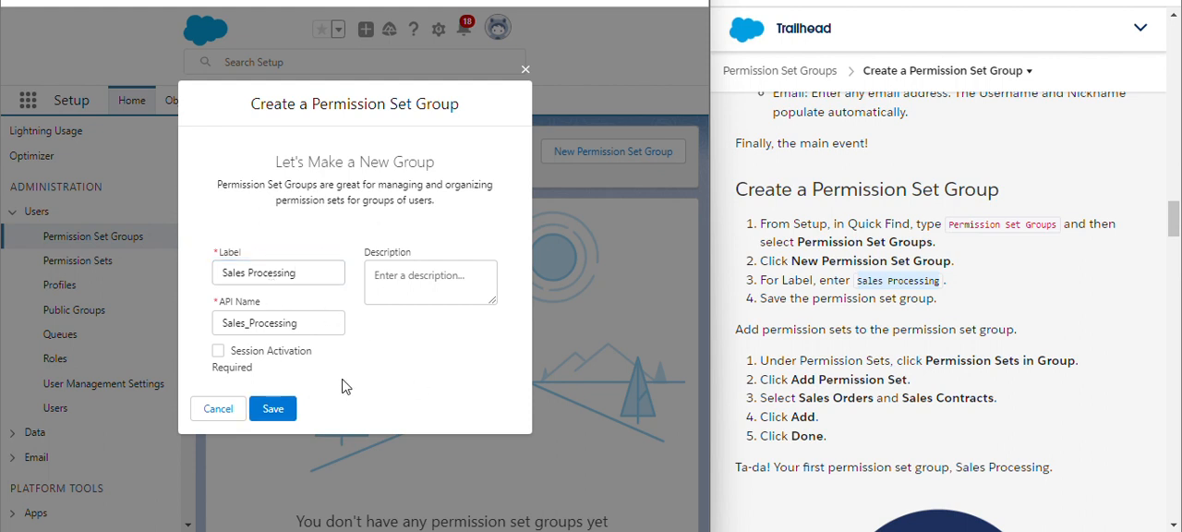
click(273, 408)
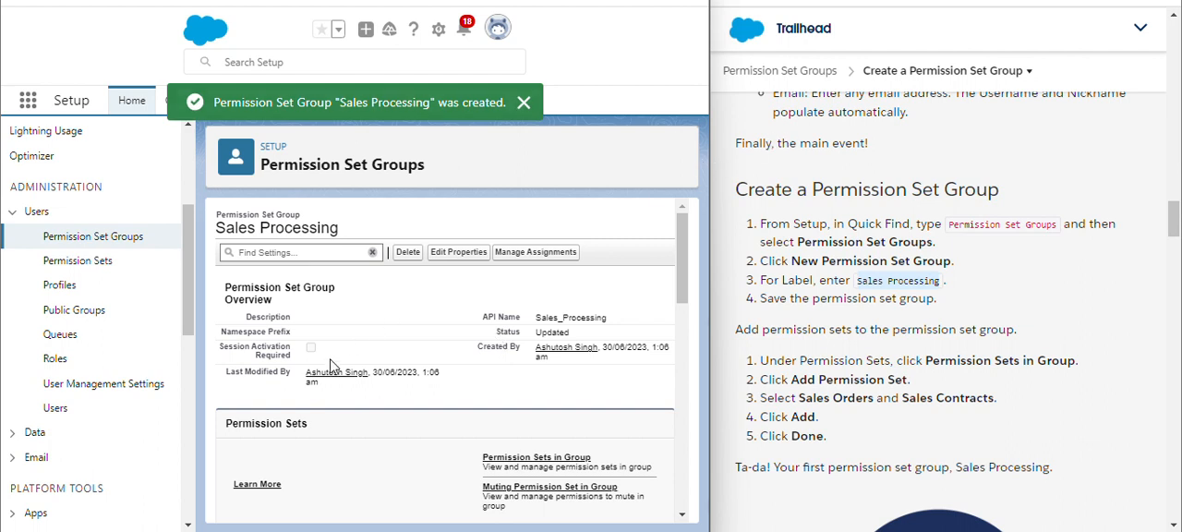
Add the Sales Contracts and Sales Orders permission sets to the Sales Processing group
click(555, 458)
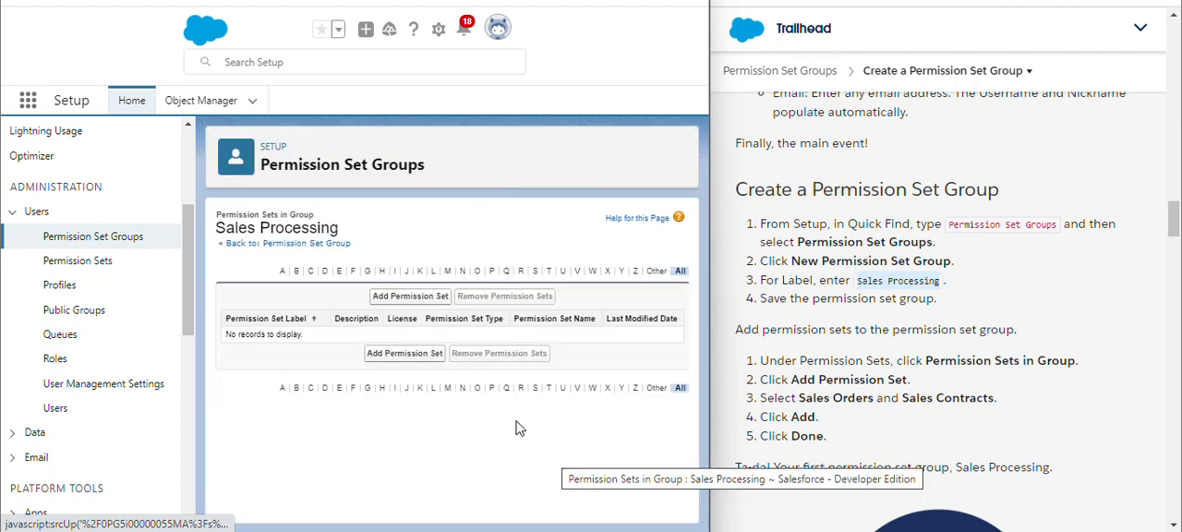
click(406, 297)
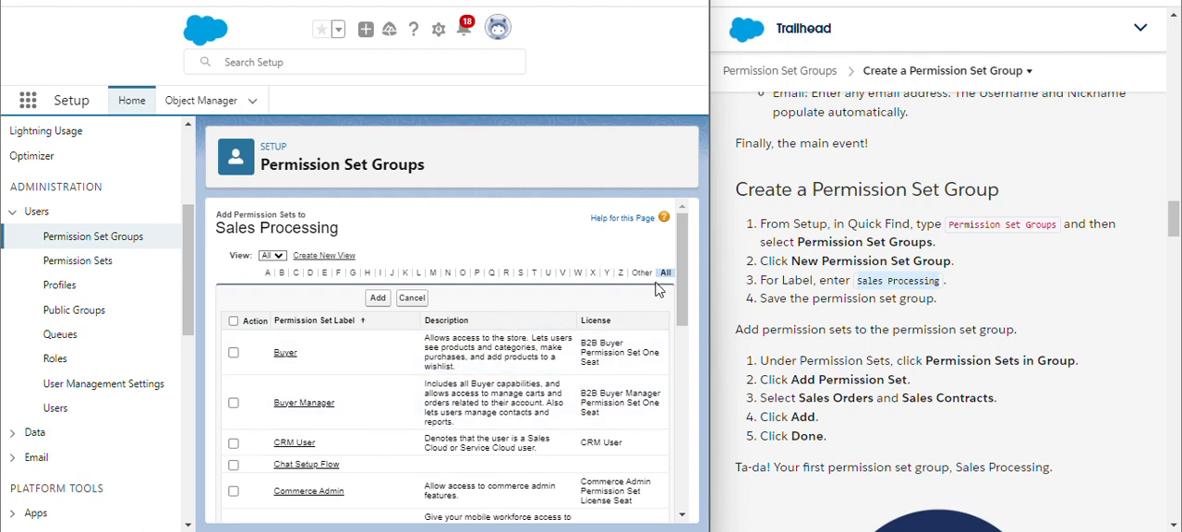
drag(677, 299, 693, 374)
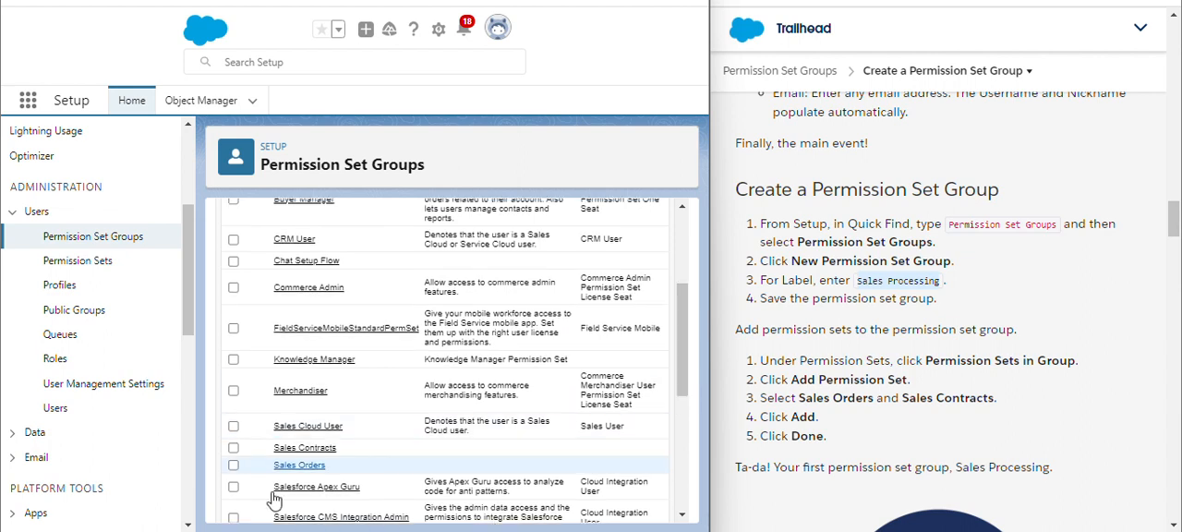
click(233, 448)
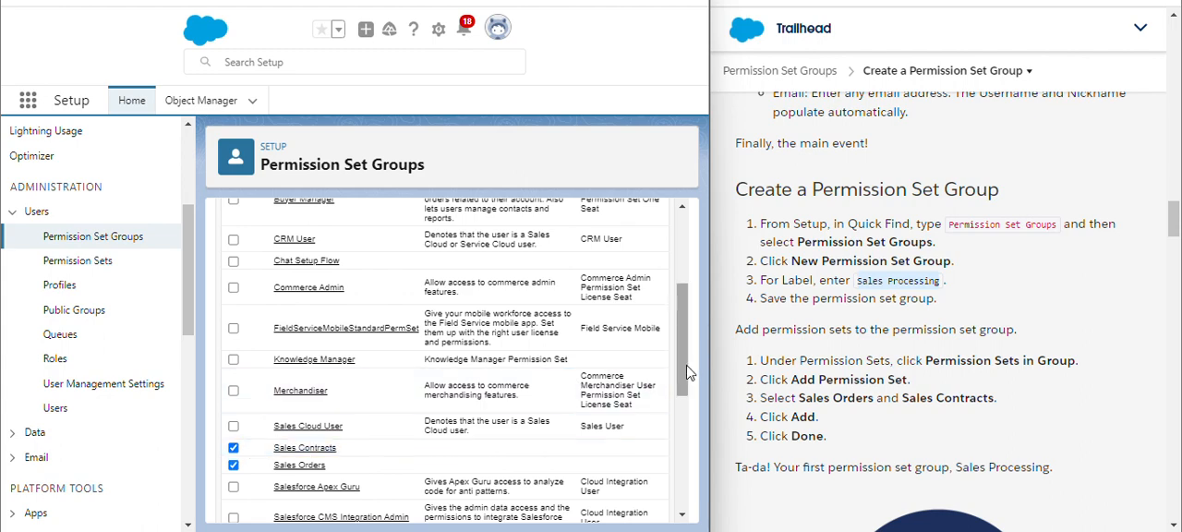
scroll(600, 360, up, 3)
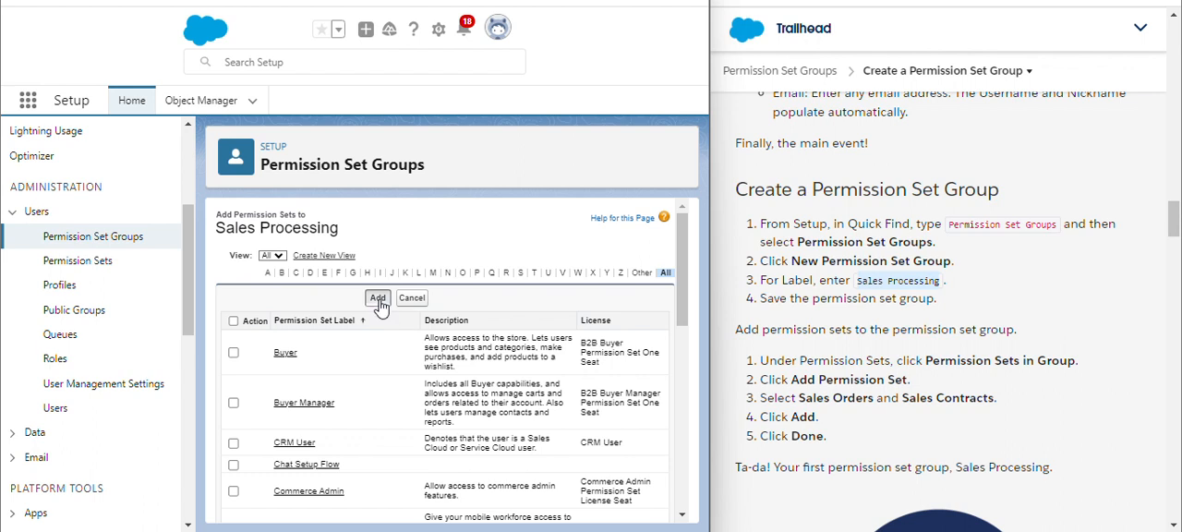
click(379, 301)
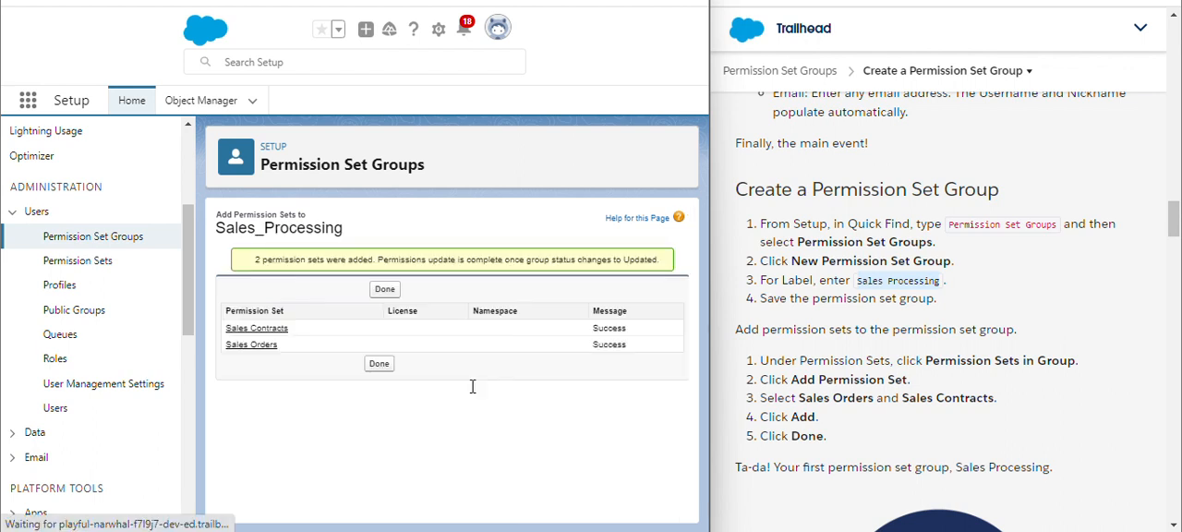
click(378, 363)
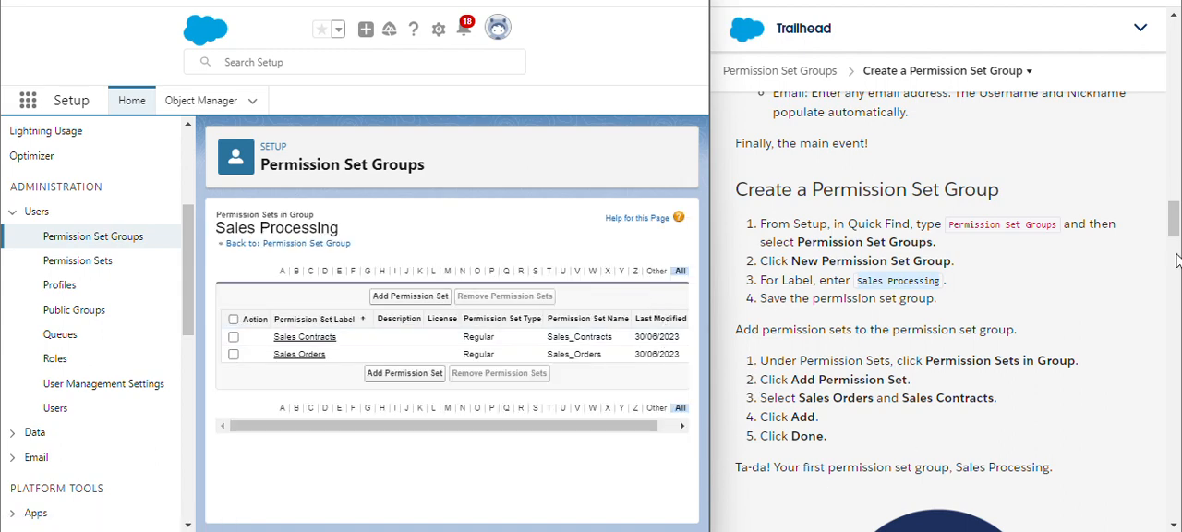
Assign the Sales Processing permission set group to the Sales Contracts Manager user and finish
drag(1178, 229, 1177, 274)
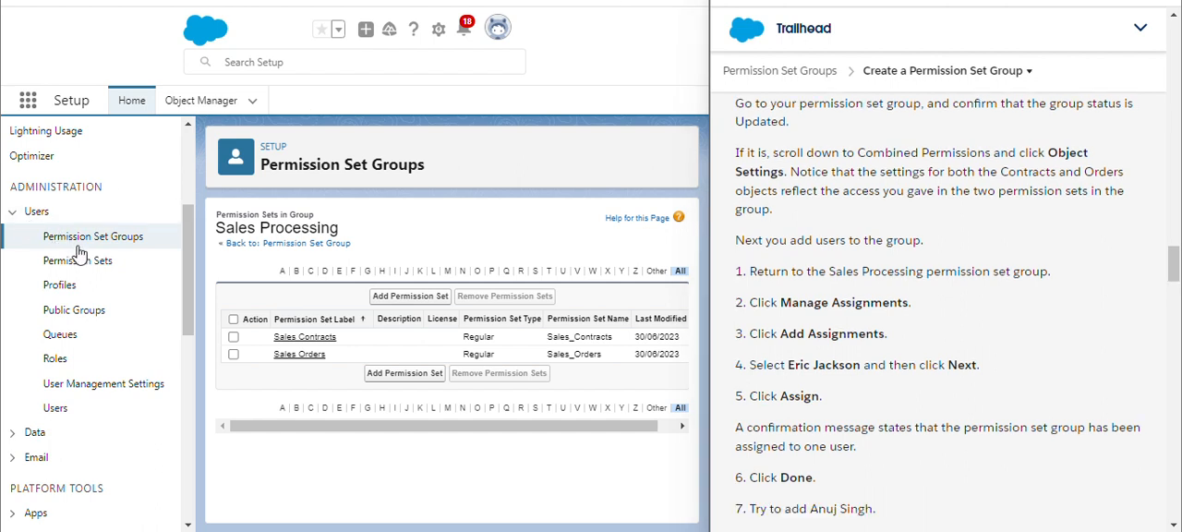
click(76, 245)
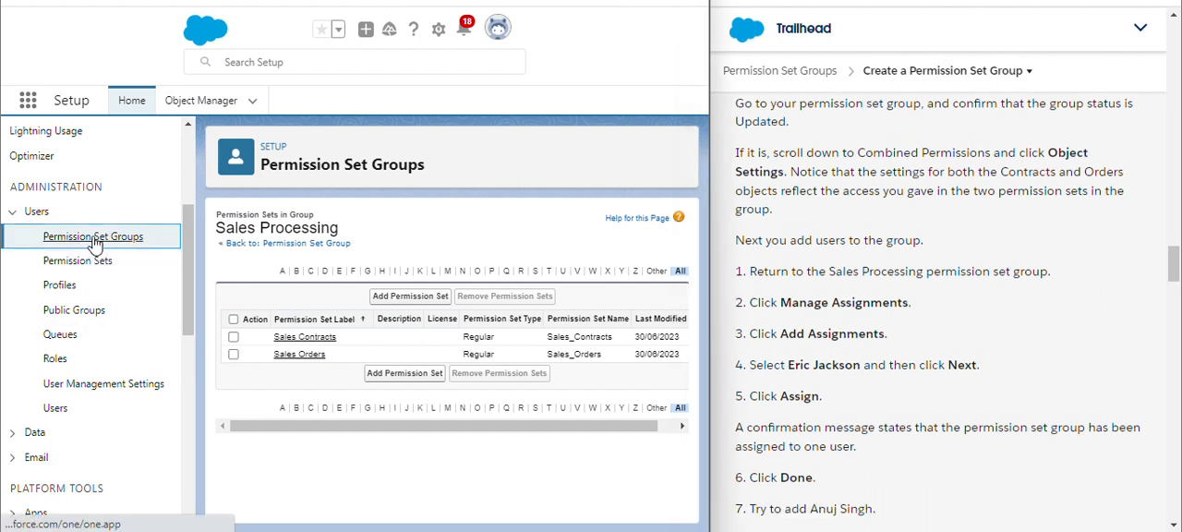
click(94, 238)
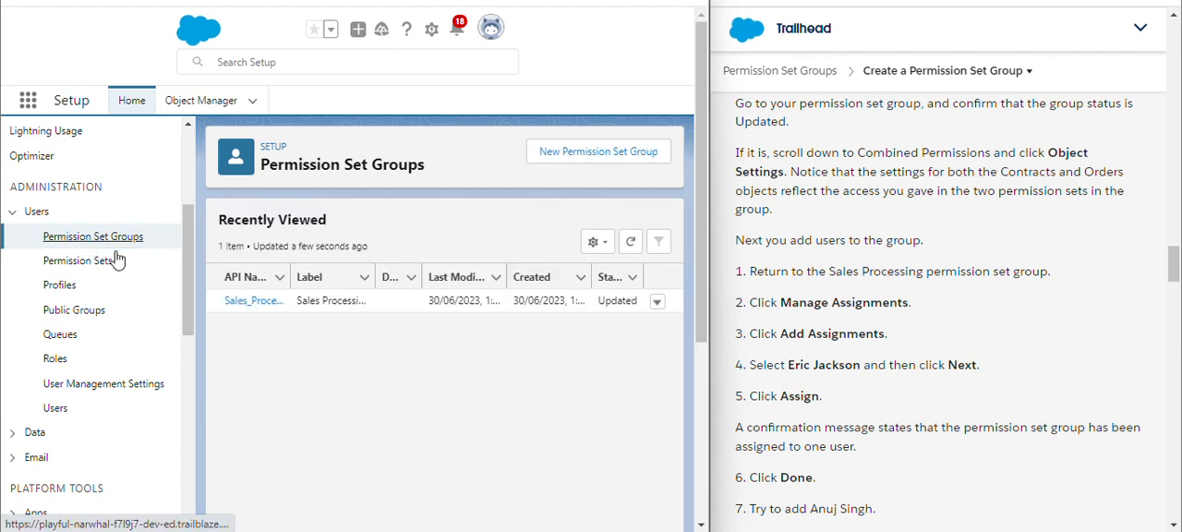
click(254, 301)
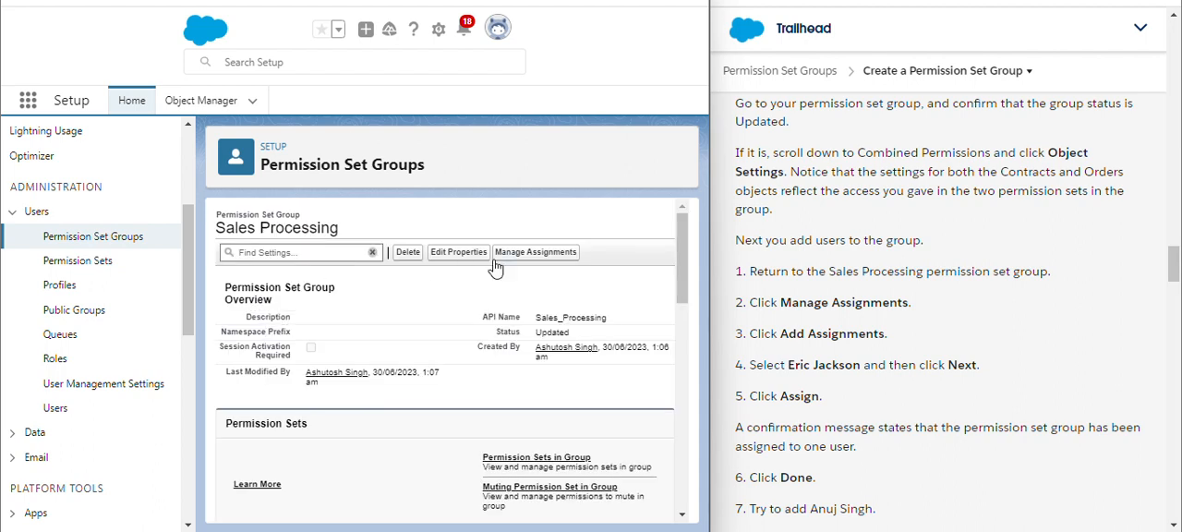
click(558, 262)
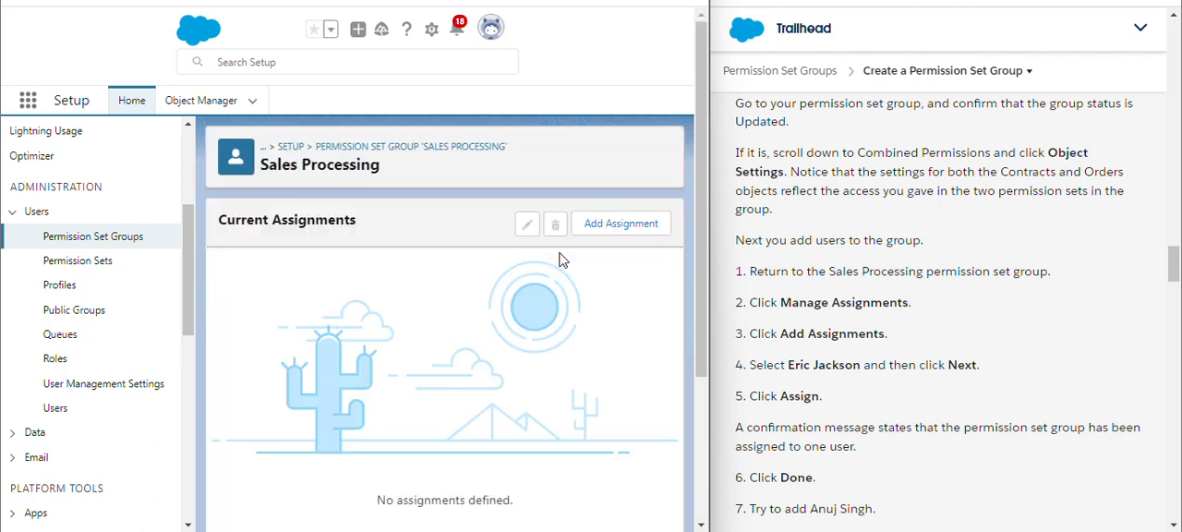
click(624, 229)
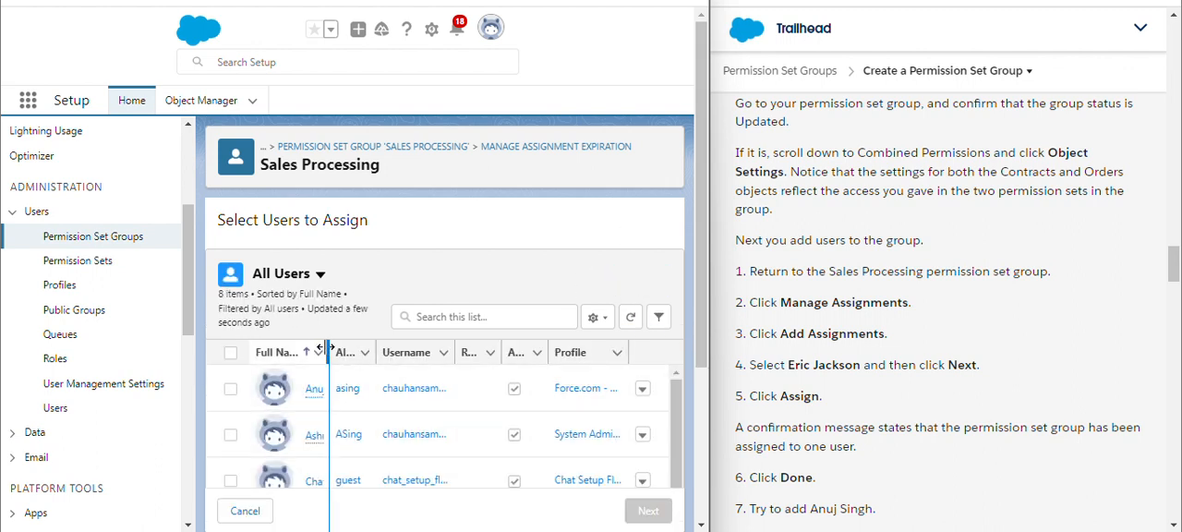
drag(328, 349, 401, 351)
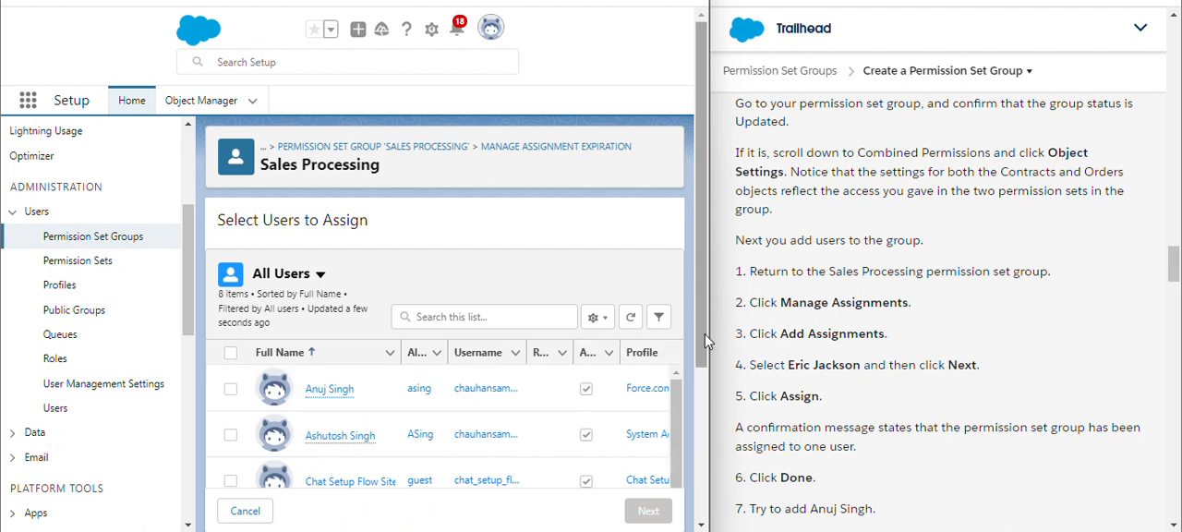
drag(706, 342, 722, 509)
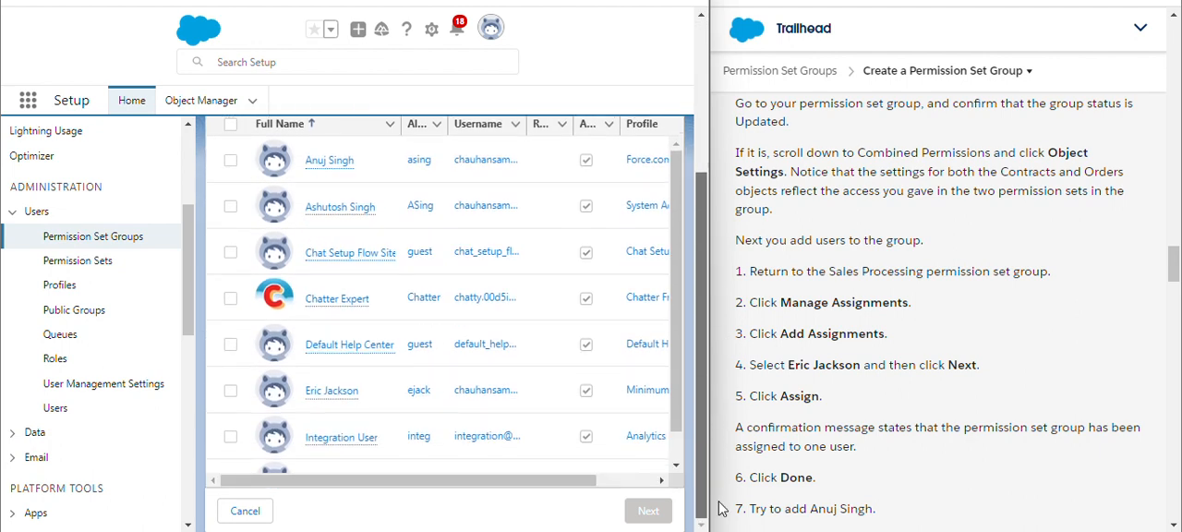
click(231, 392)
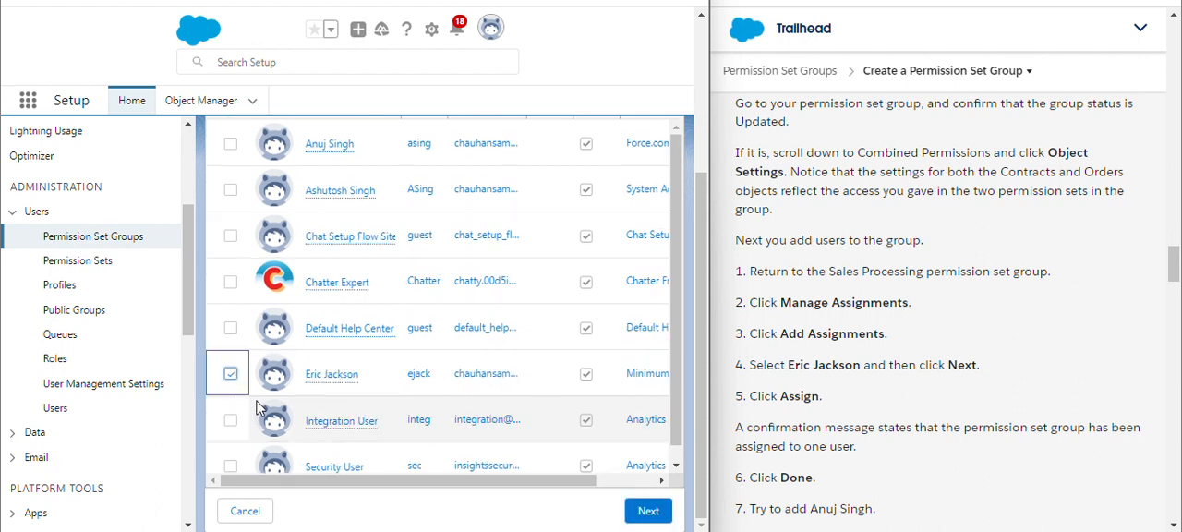
click(650, 510)
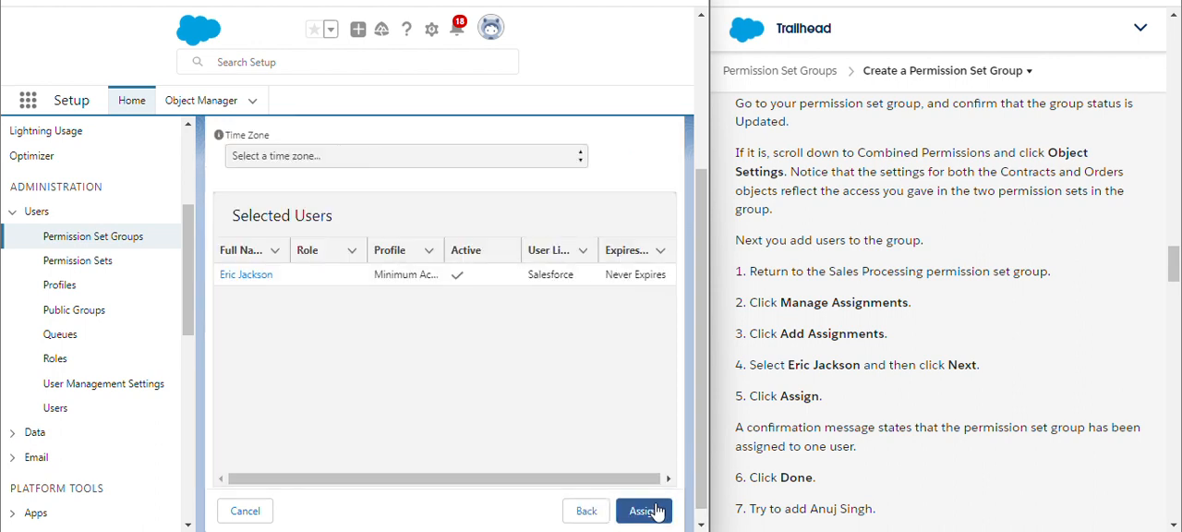
click(646, 511)
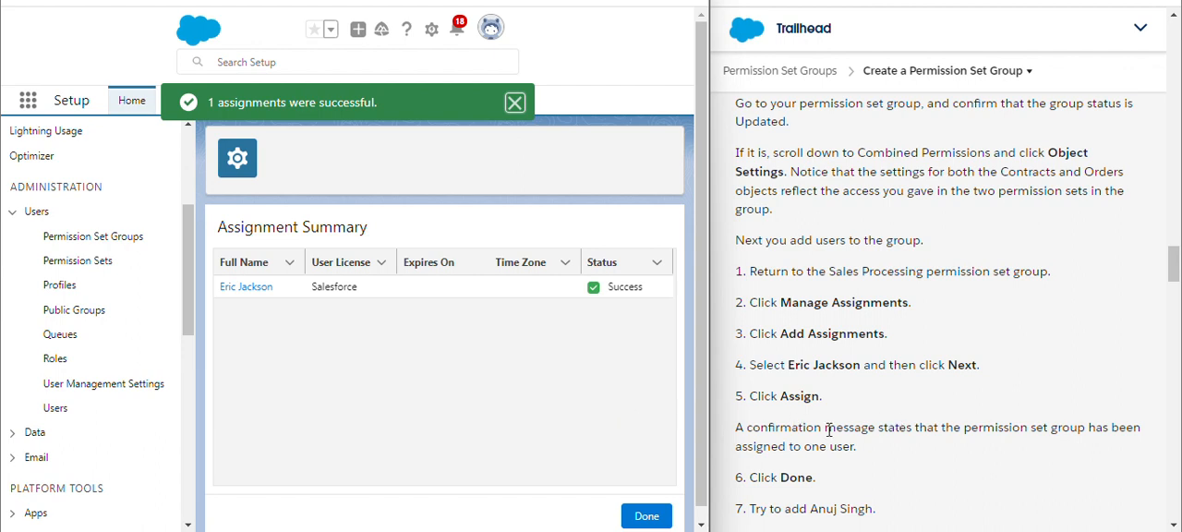
click(646, 515)
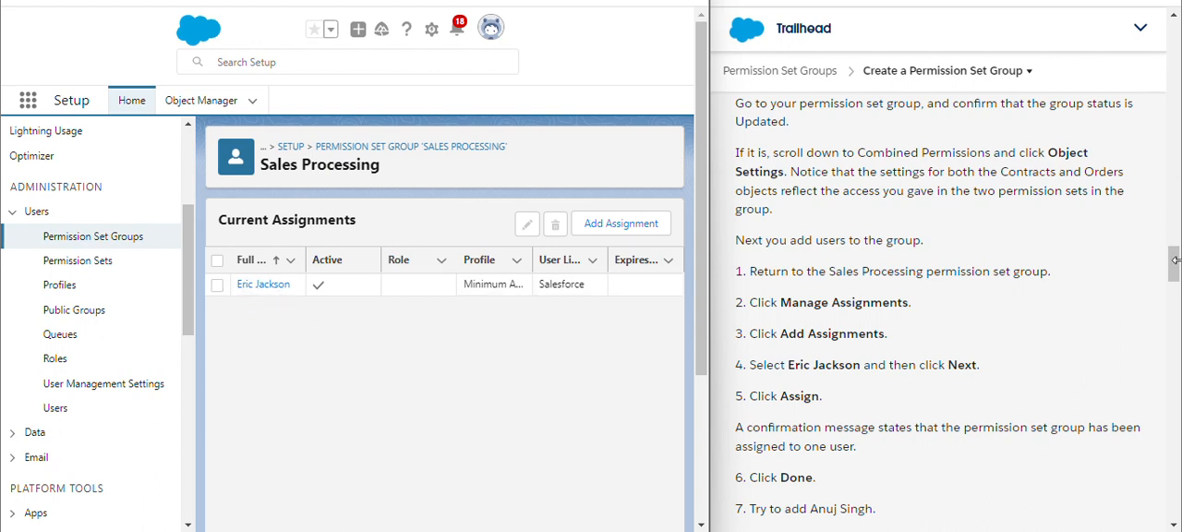
Try to assign the Sales Processing permission set group to the Sales Coordinator user, then close the summary
drag(1174, 260, 1174, 275)
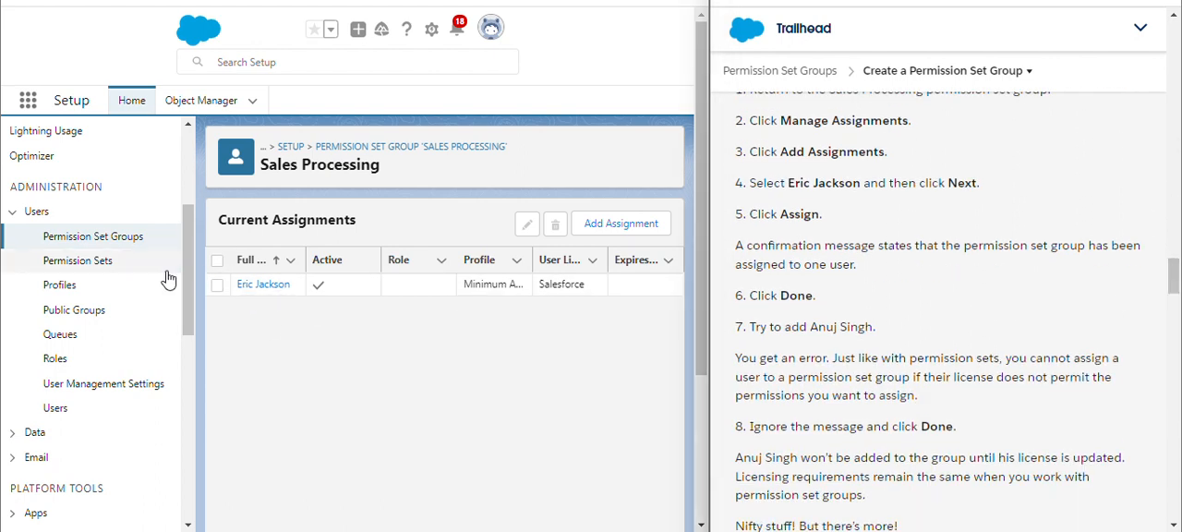
click(284, 289)
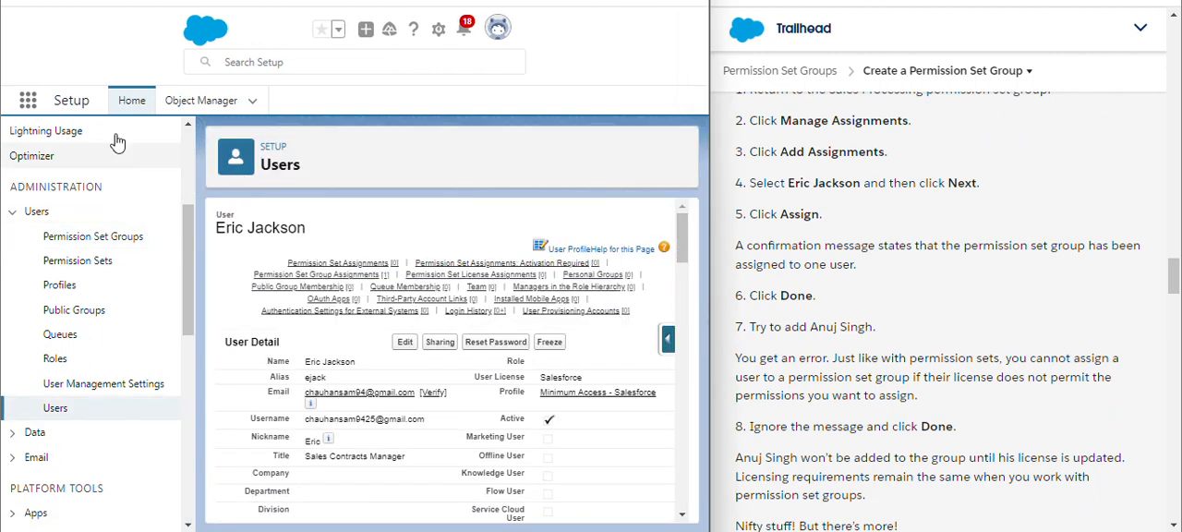
click(75, 239)
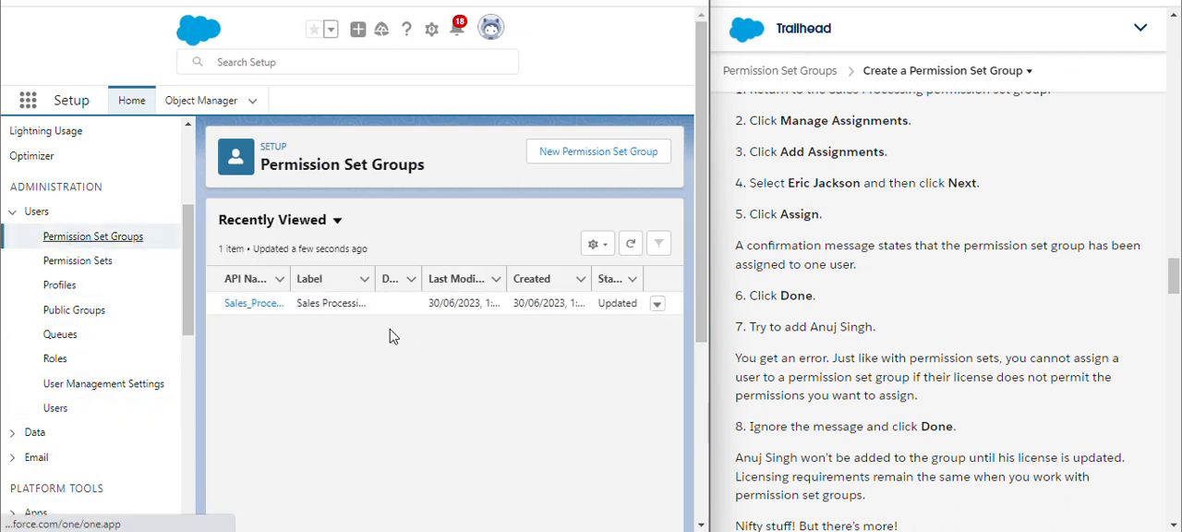
click(273, 311)
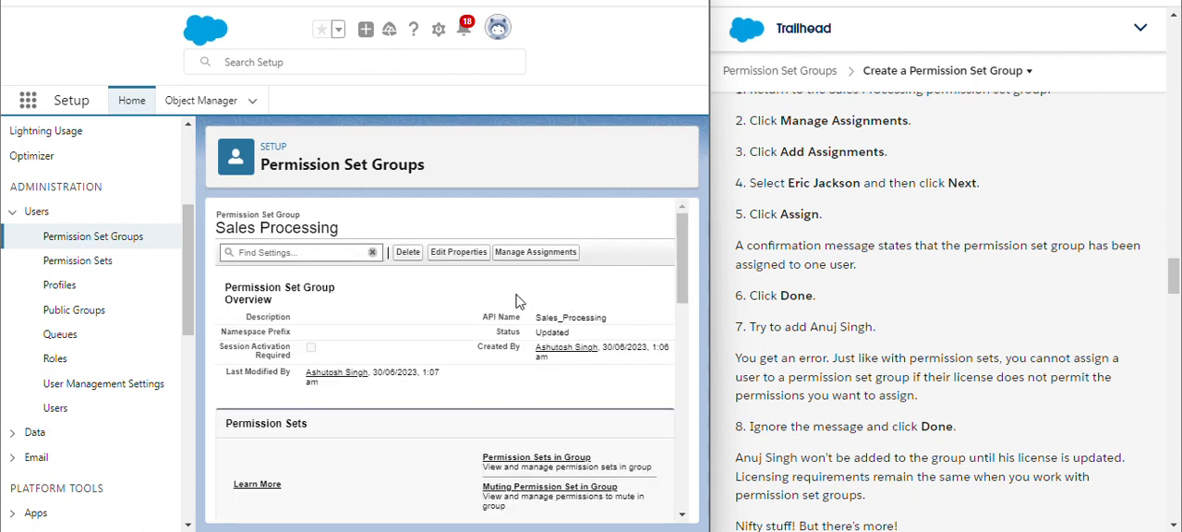
click(535, 252)
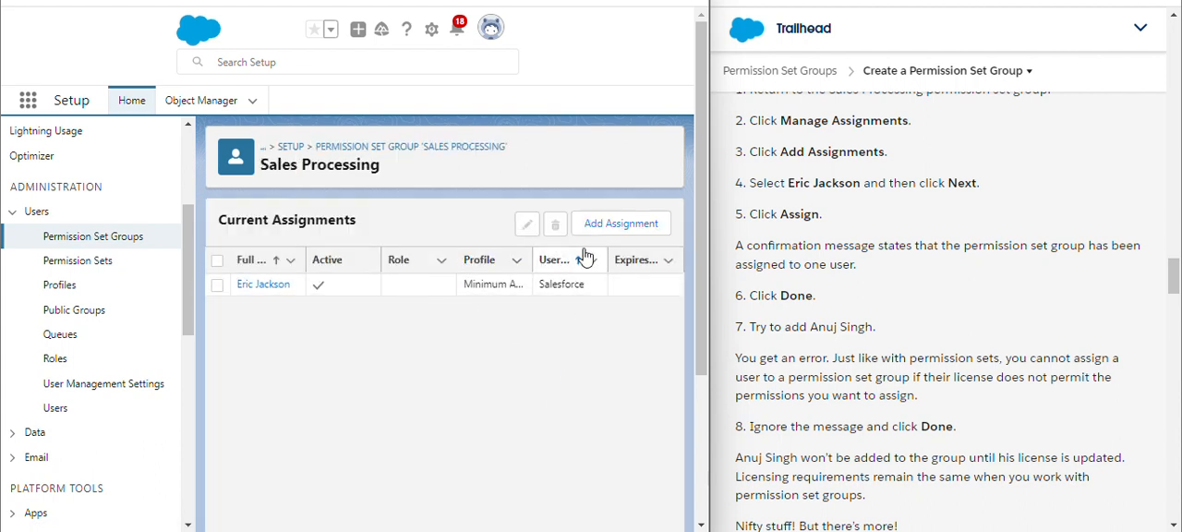
click(600, 225)
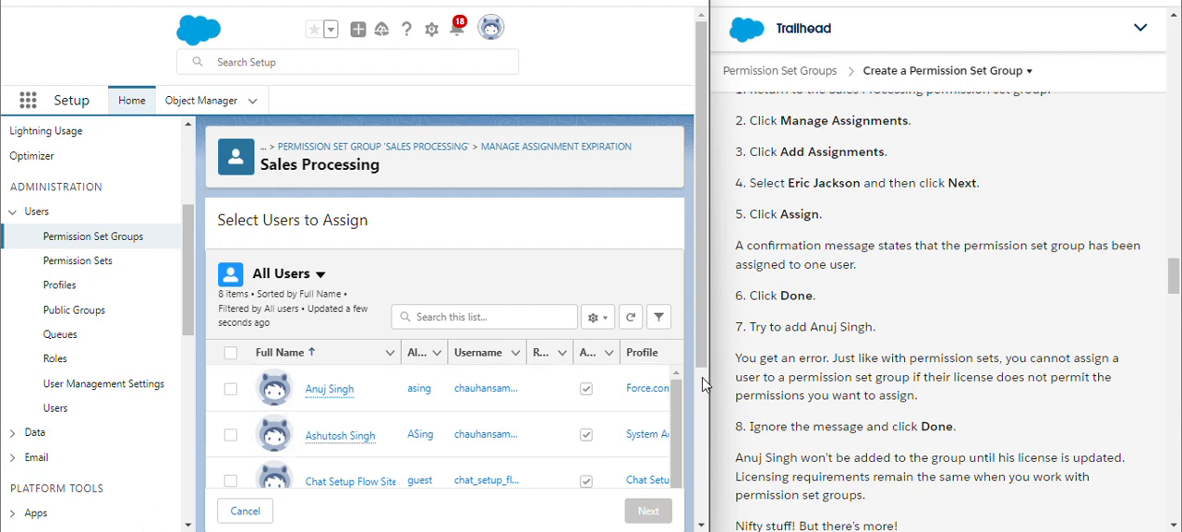
scroll(699, 355, down, 3)
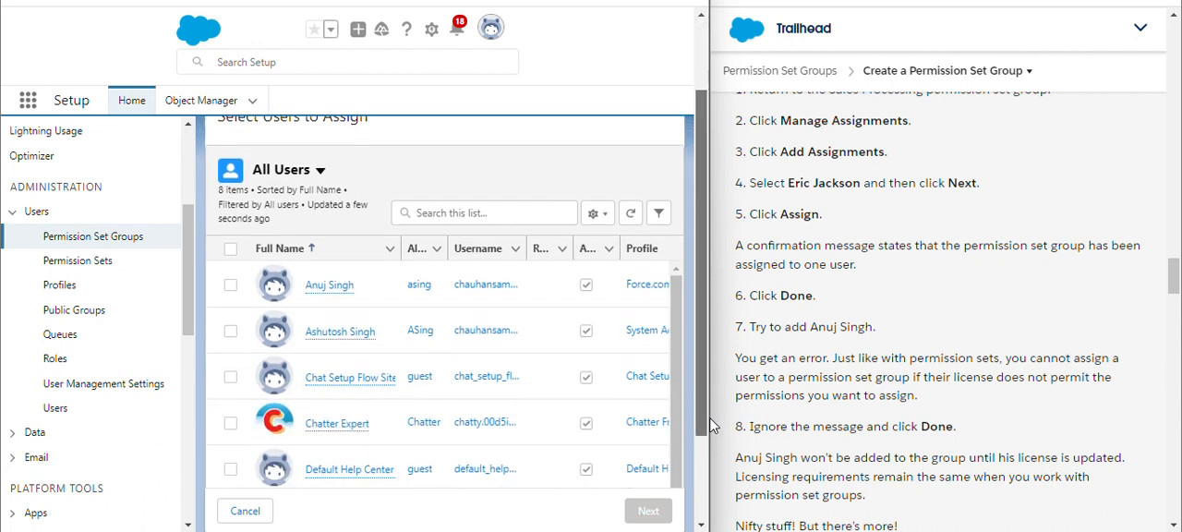
click(231, 279)
click(657, 512)
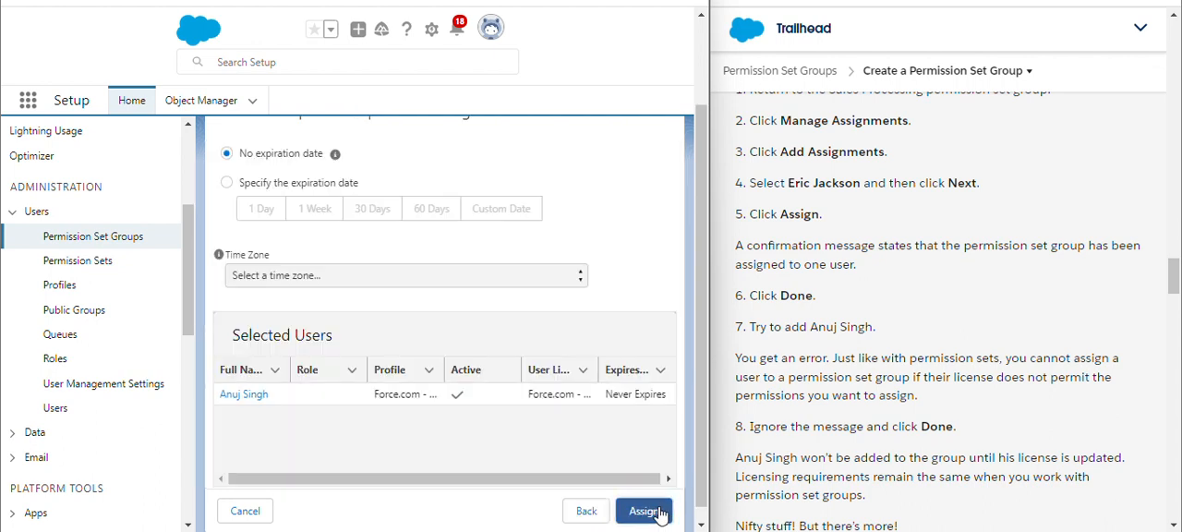
click(644, 510)
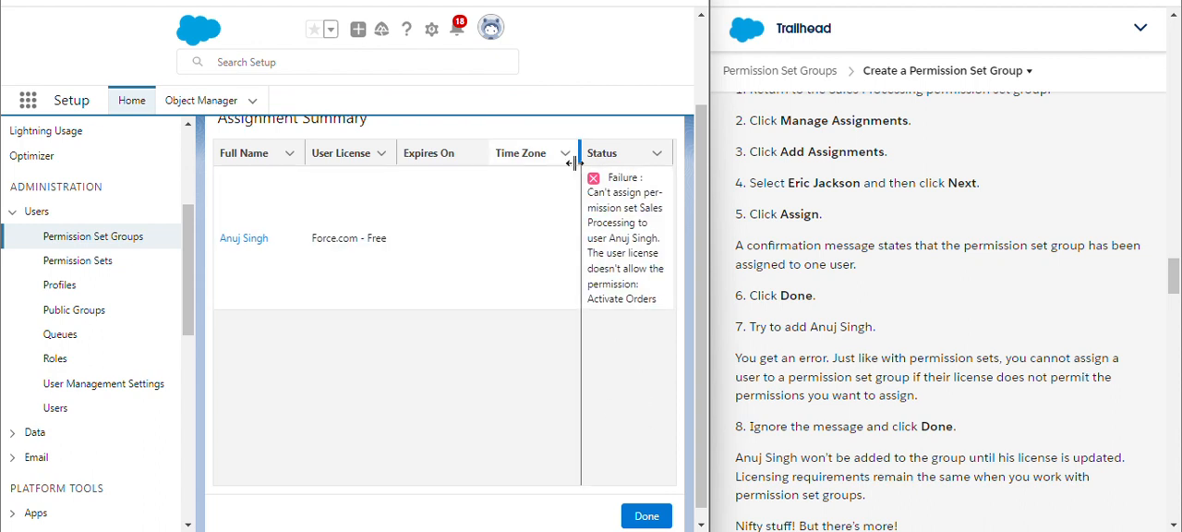
double_click(616, 196)
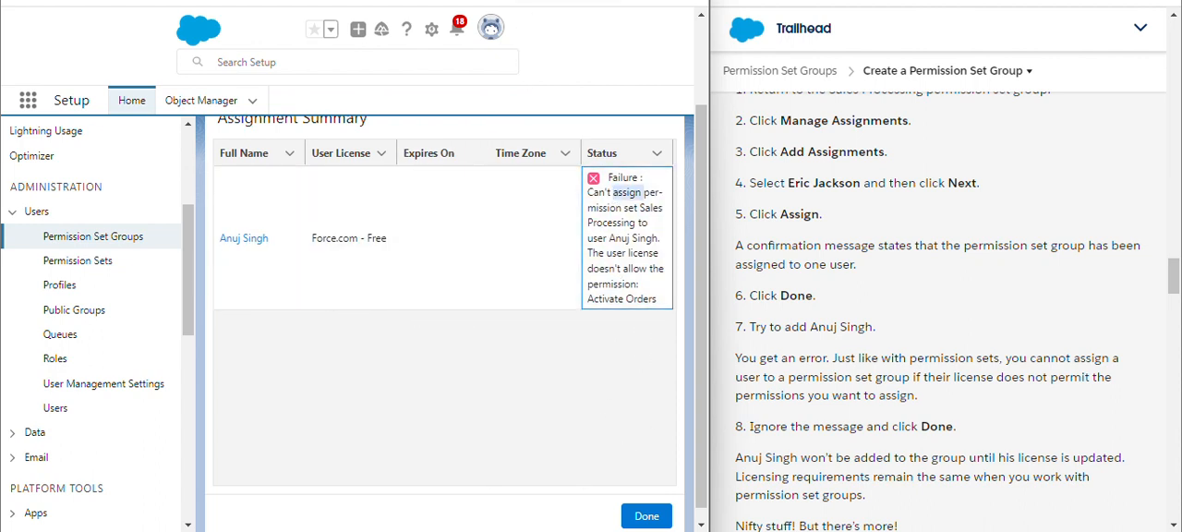
click(647, 516)
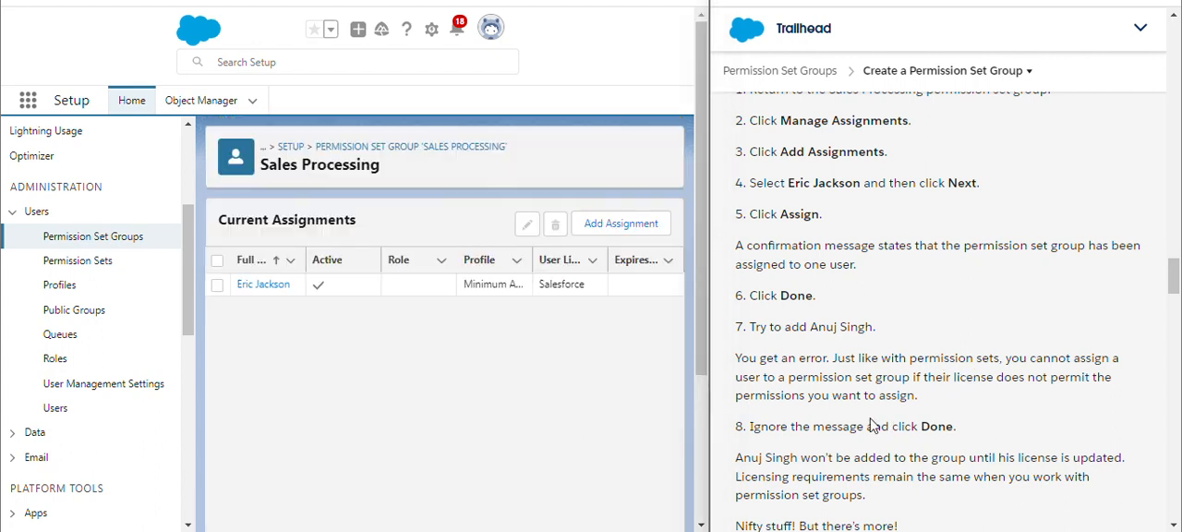
drag(748, 427, 955, 426)
click(846, 444)
double_click(846, 428)
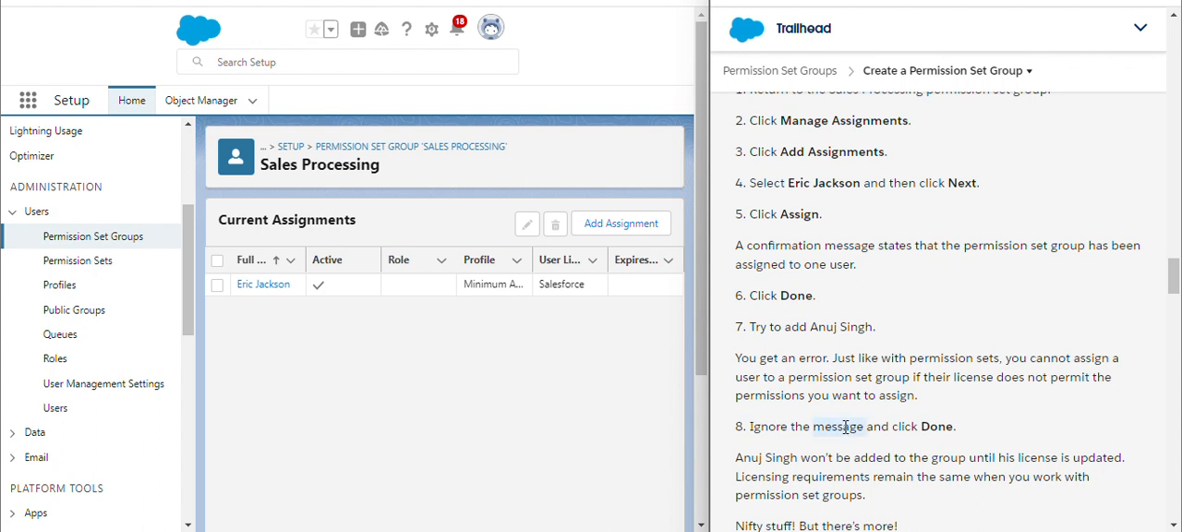
click(771, 434)
drag(1175, 281, 1175, 449)
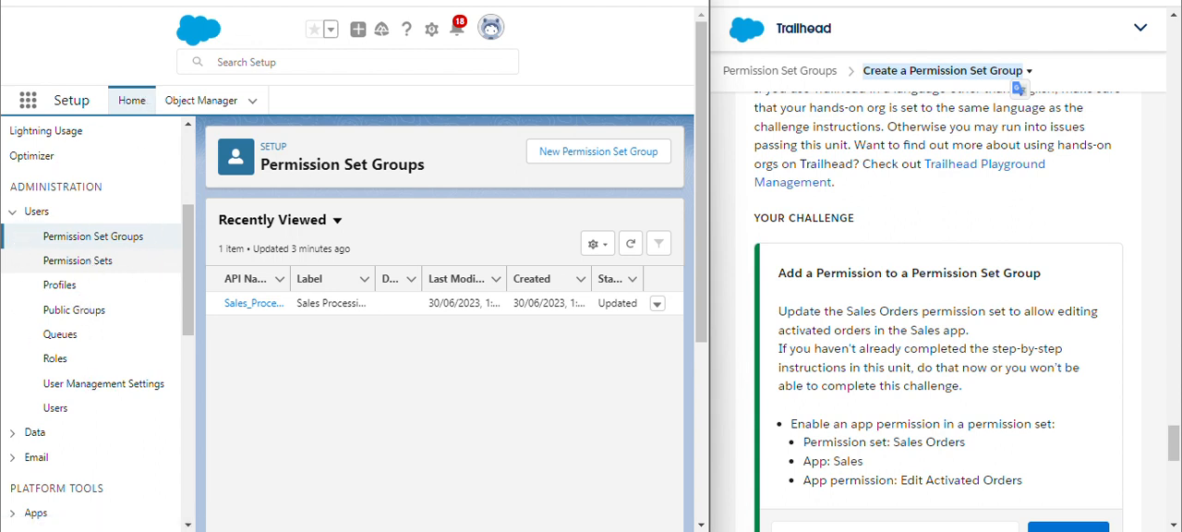
Open the Sales Orders permission set and its assignment management page
click(78, 261)
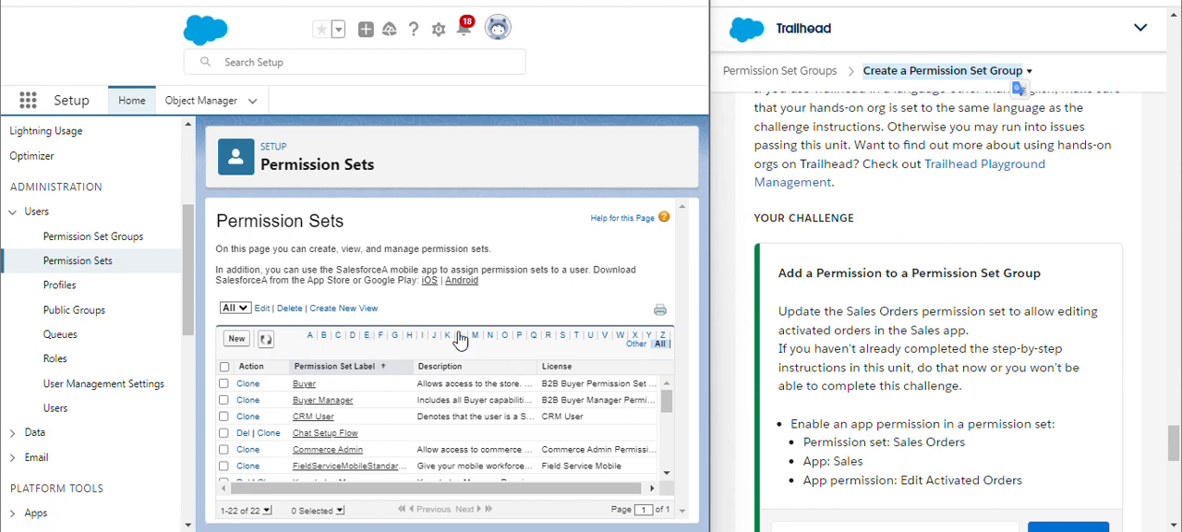
click(548, 336)
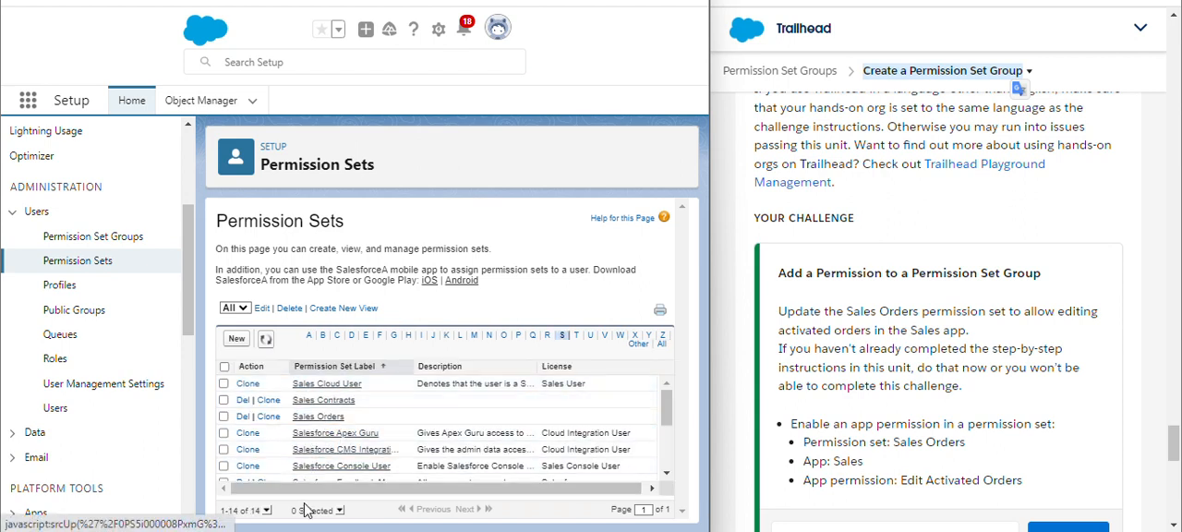
click(314, 417)
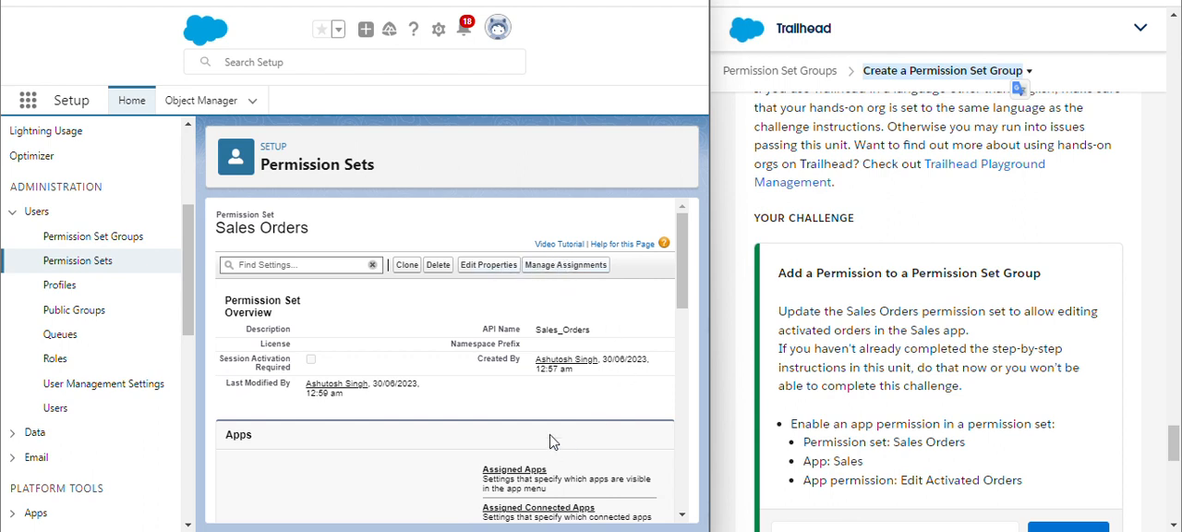
click(579, 267)
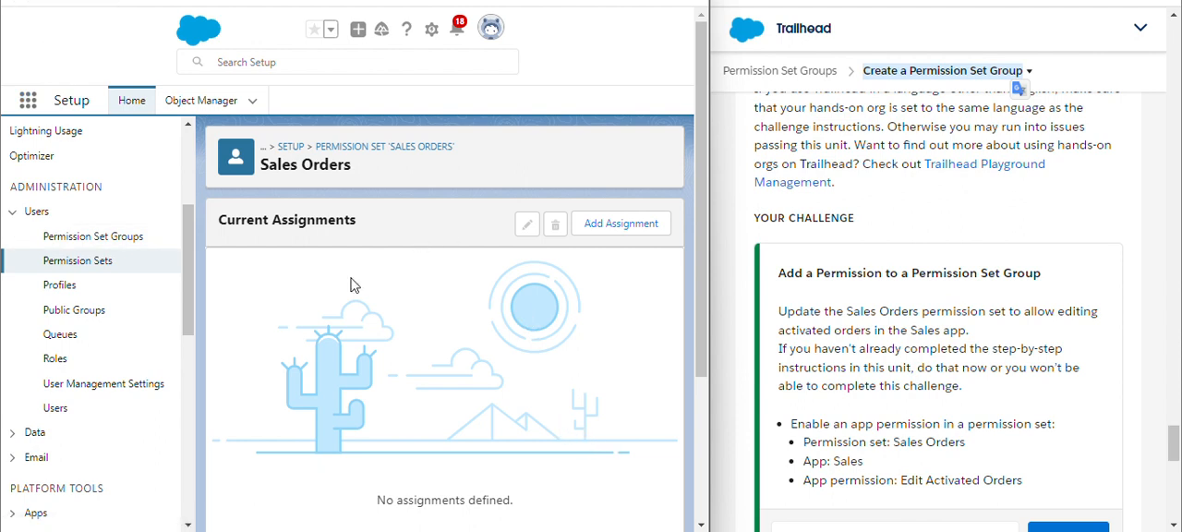
Reopen the Sales Orders permission set, glance at its properties without changes, and open its Assigned Apps settings
click(66, 264)
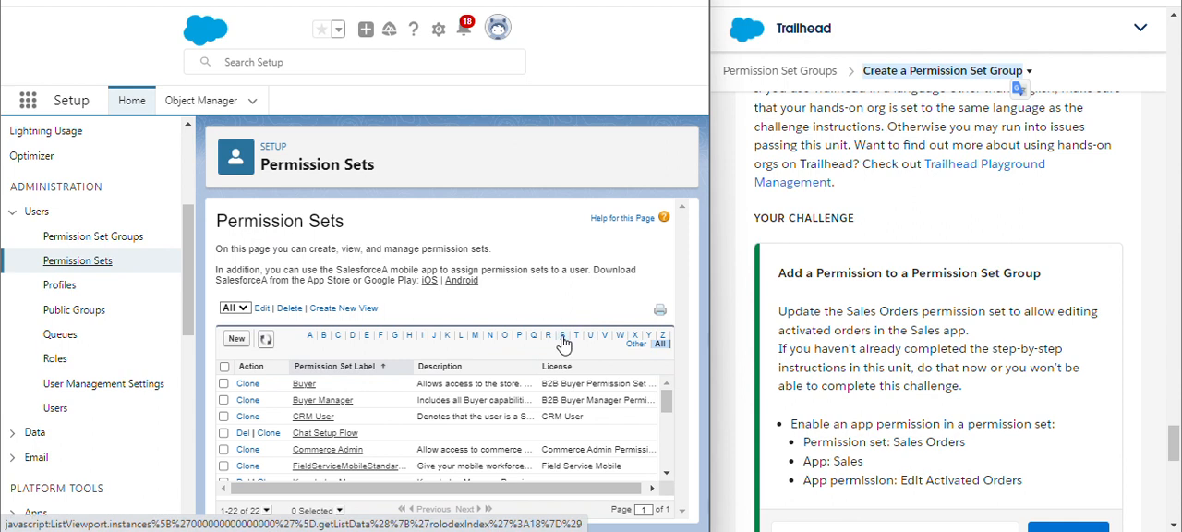
click(561, 338)
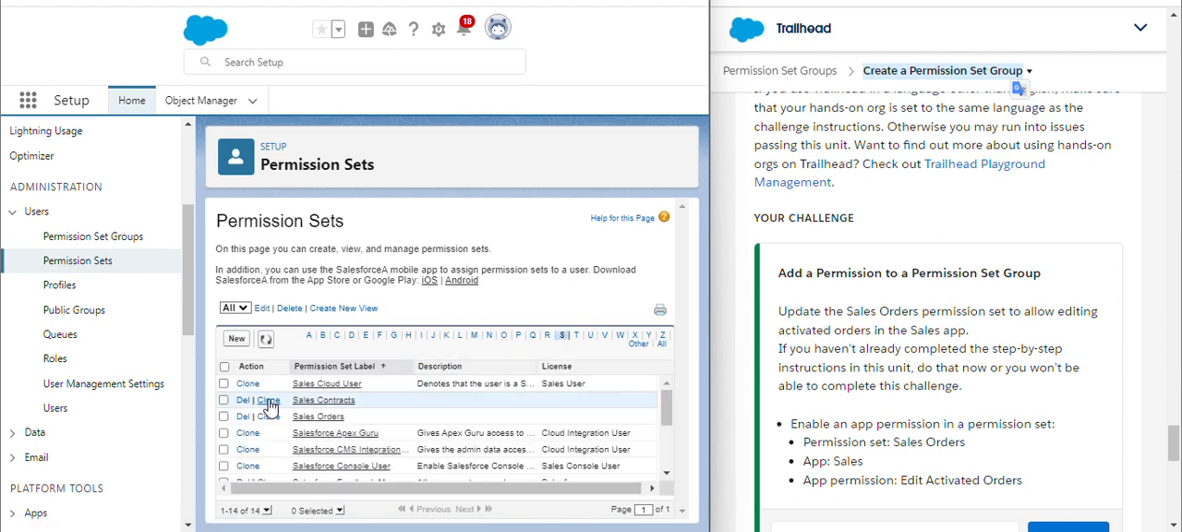
click(326, 421)
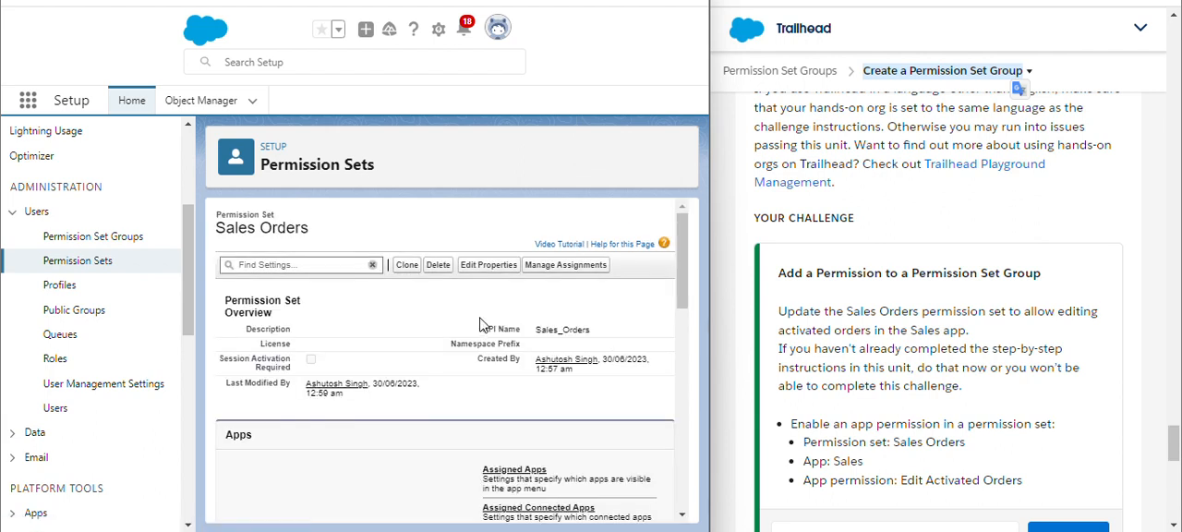
click(479, 268)
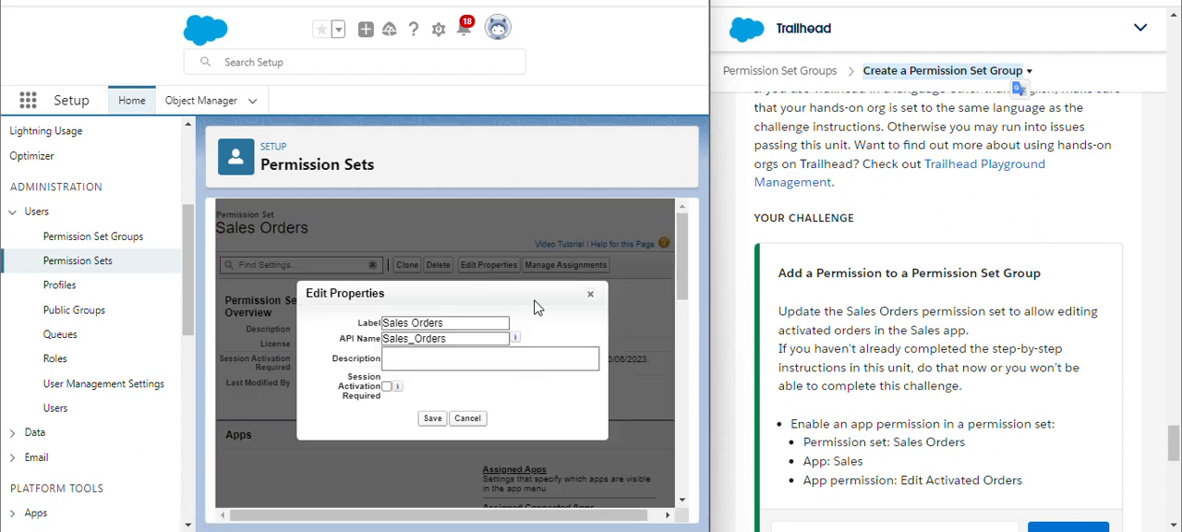
click(590, 294)
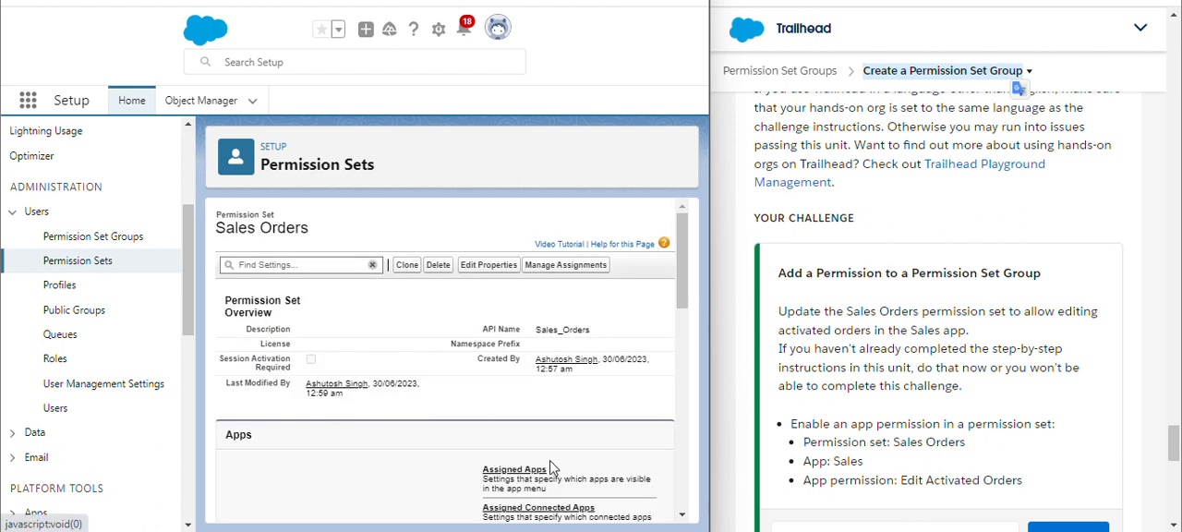
click(503, 470)
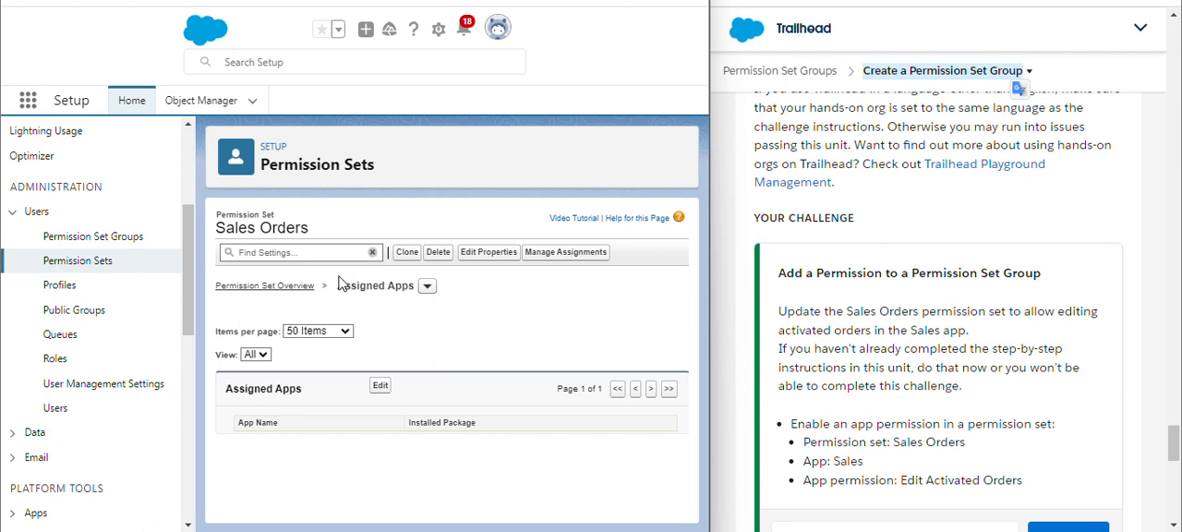
Search the Sales Orders permission set's settings for "sales" and browse its settings menu without changing anything
click(427, 285)
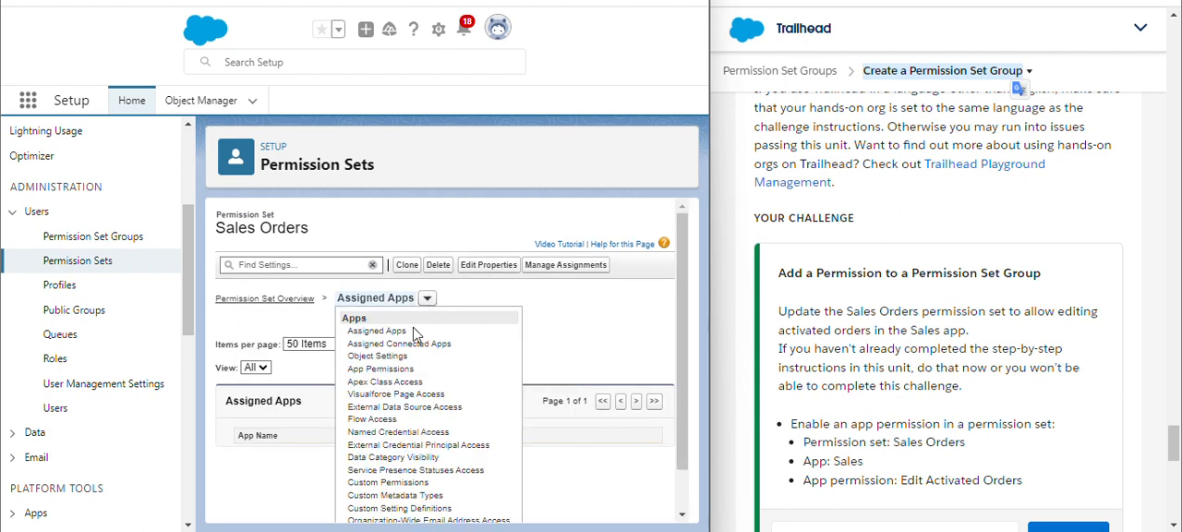
click(344, 265)
text(sa)
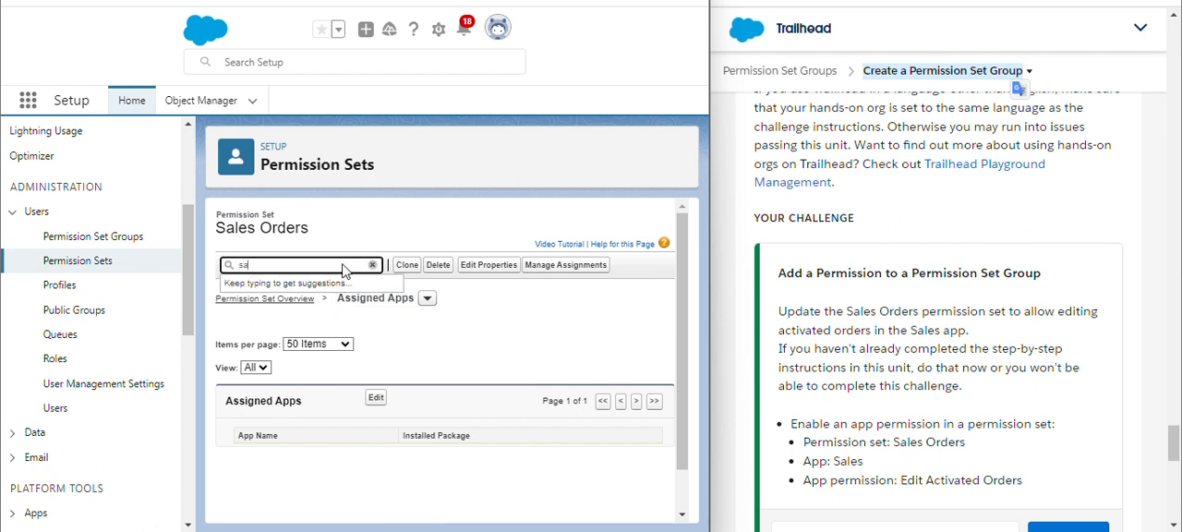
text(les)
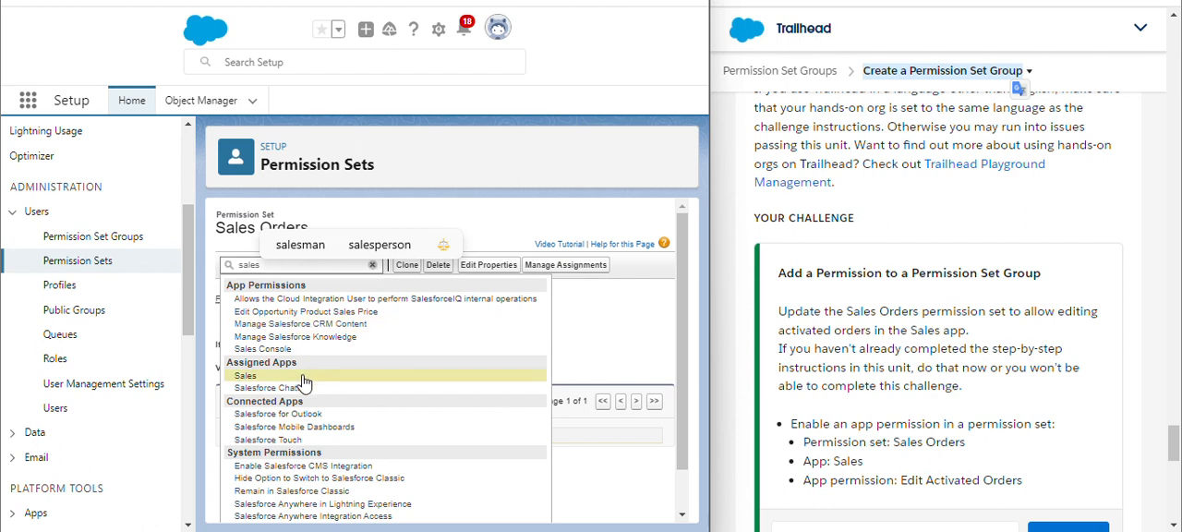
click(304, 383)
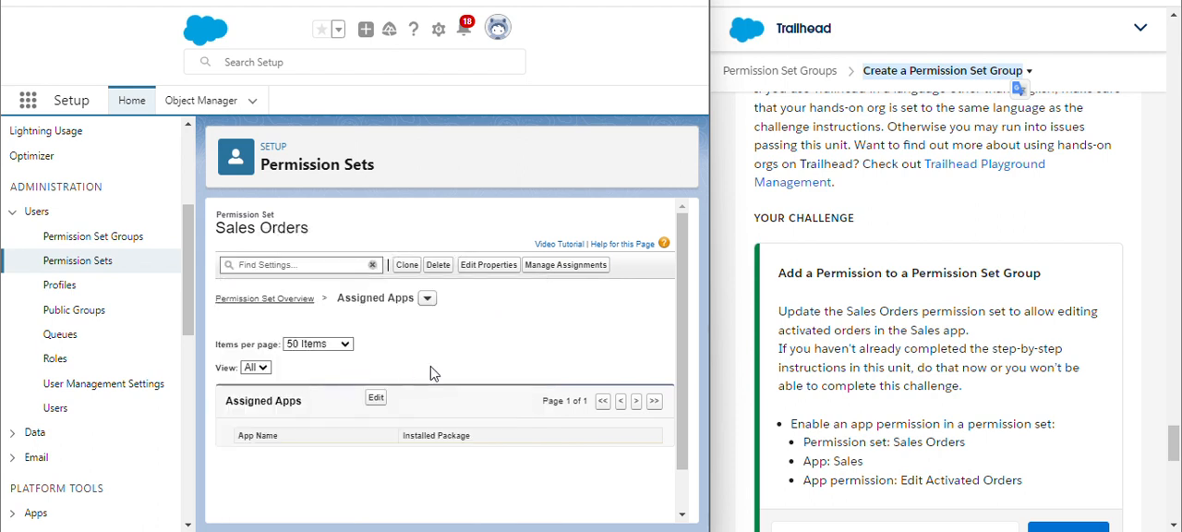
click(428, 306)
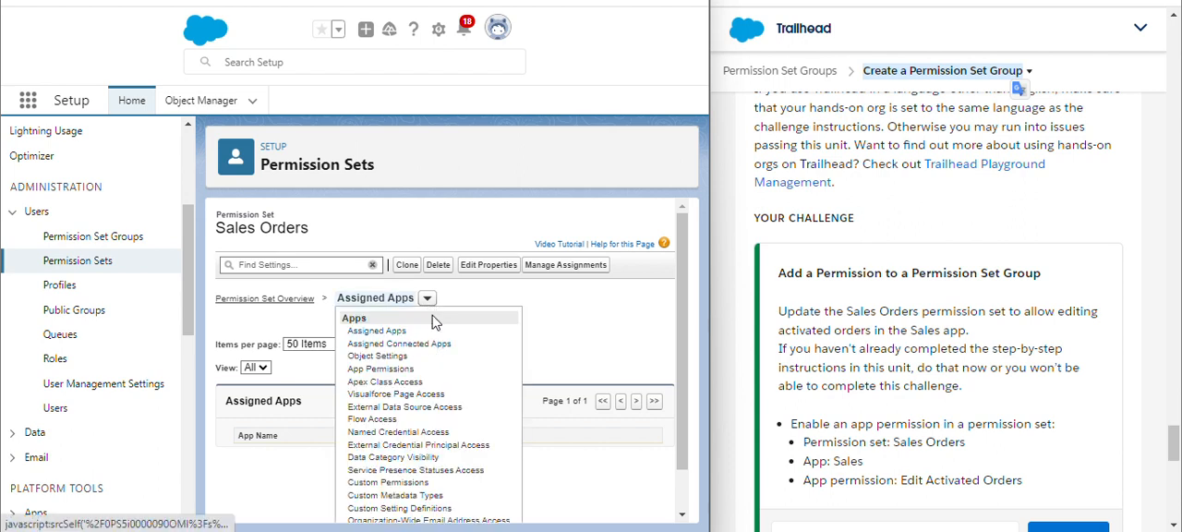
click(557, 340)
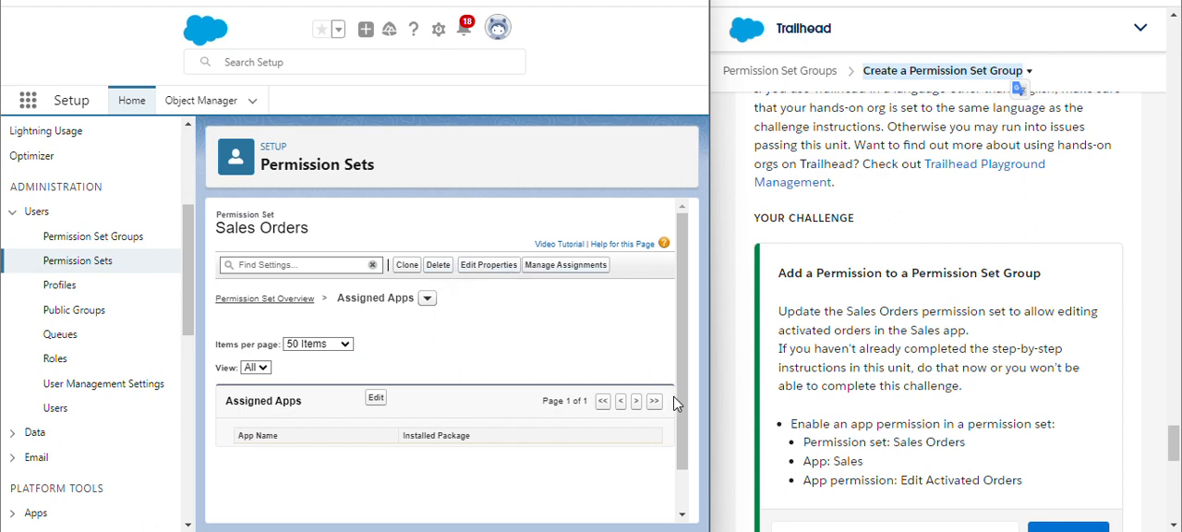
Reopen the Sales Orders permission set from the Permission Sets list filtered by S, and open its App Permissions
drag(674, 398, 668, 496)
click(472, 293)
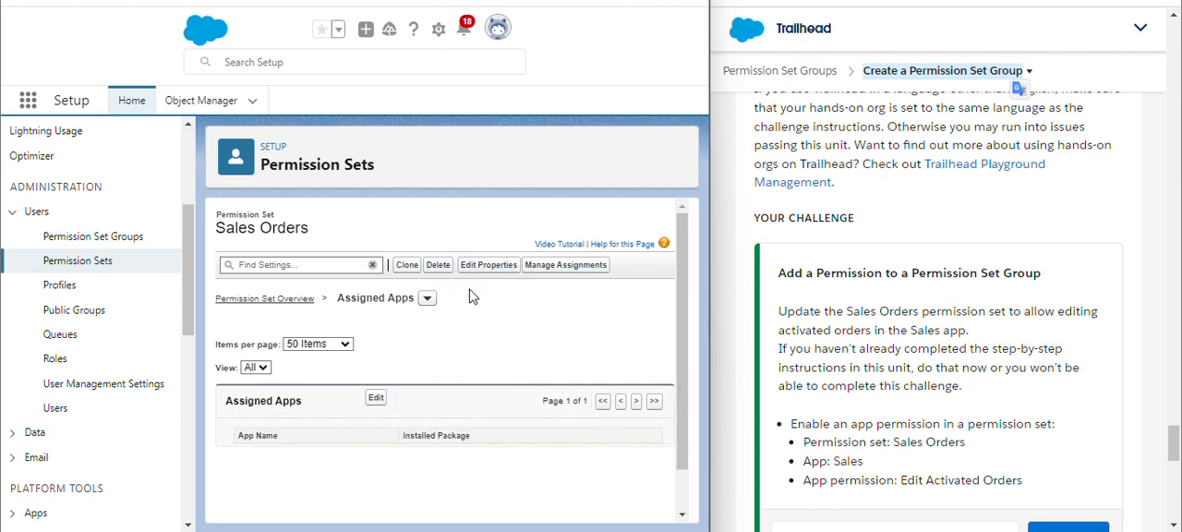
click(134, 265)
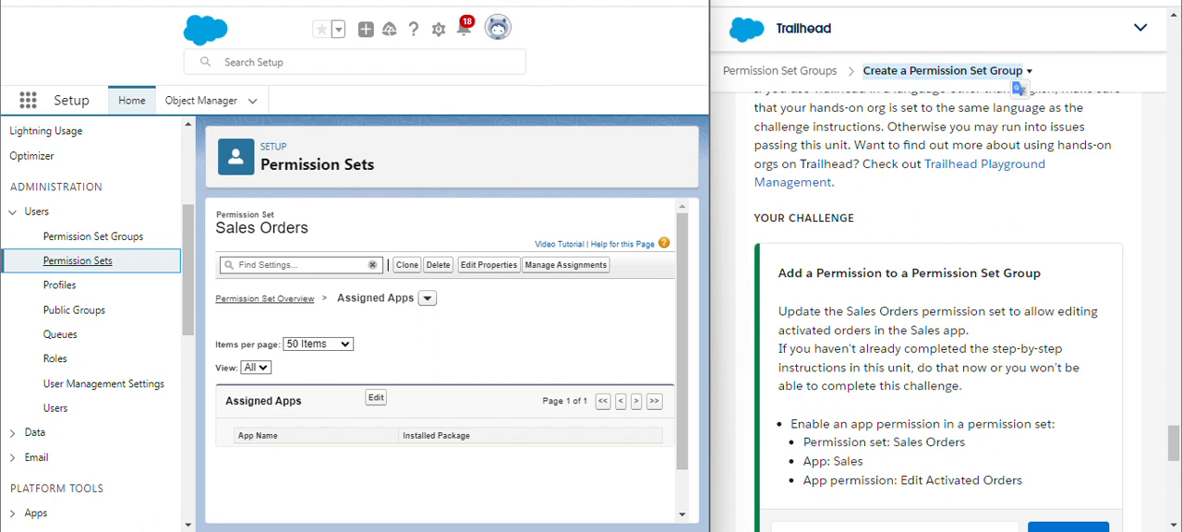
click(79, 261)
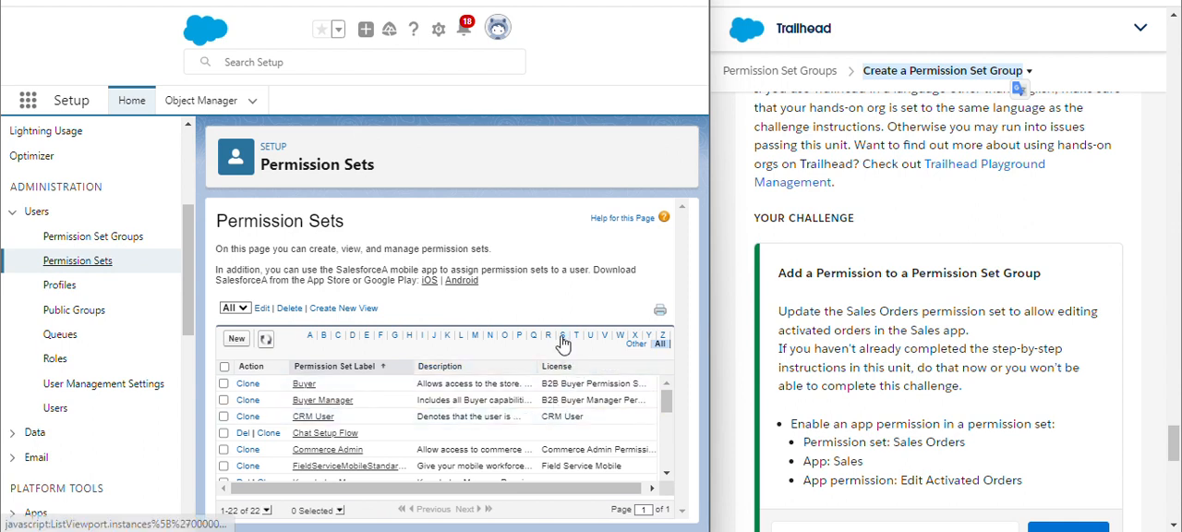
click(562, 335)
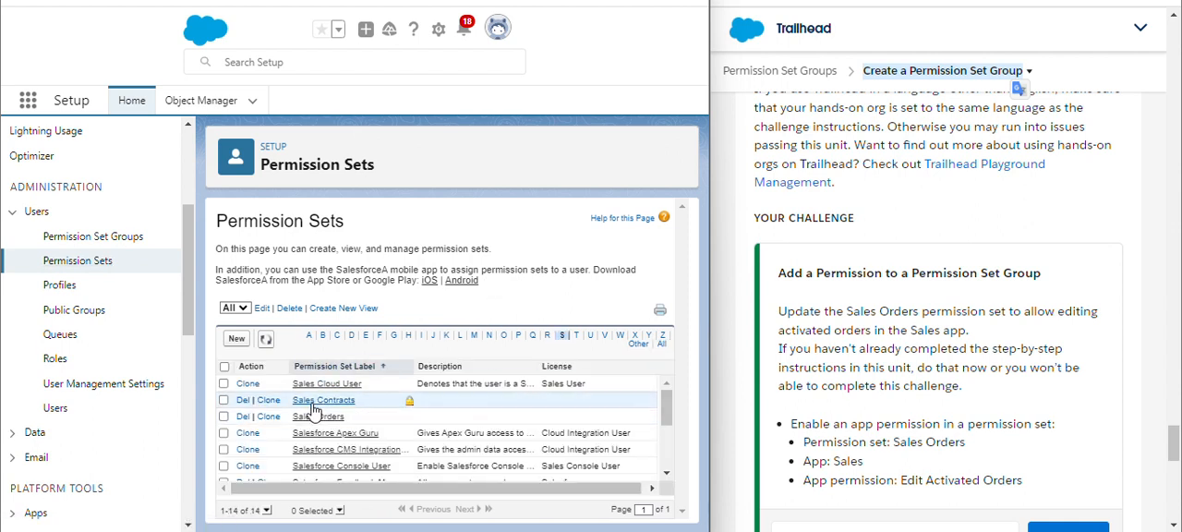
click(314, 416)
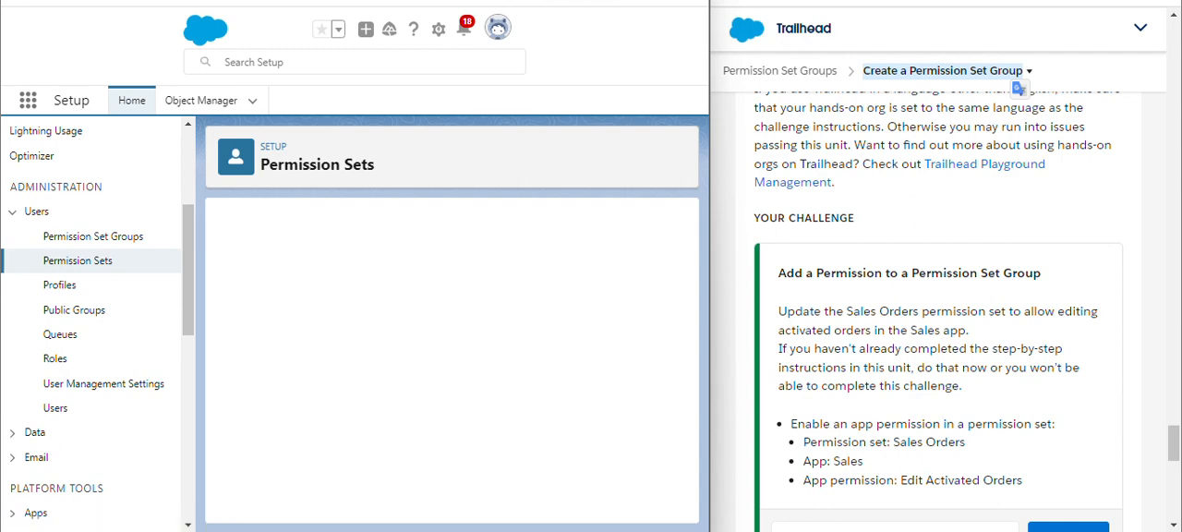
scroll(924, 277, down, 2)
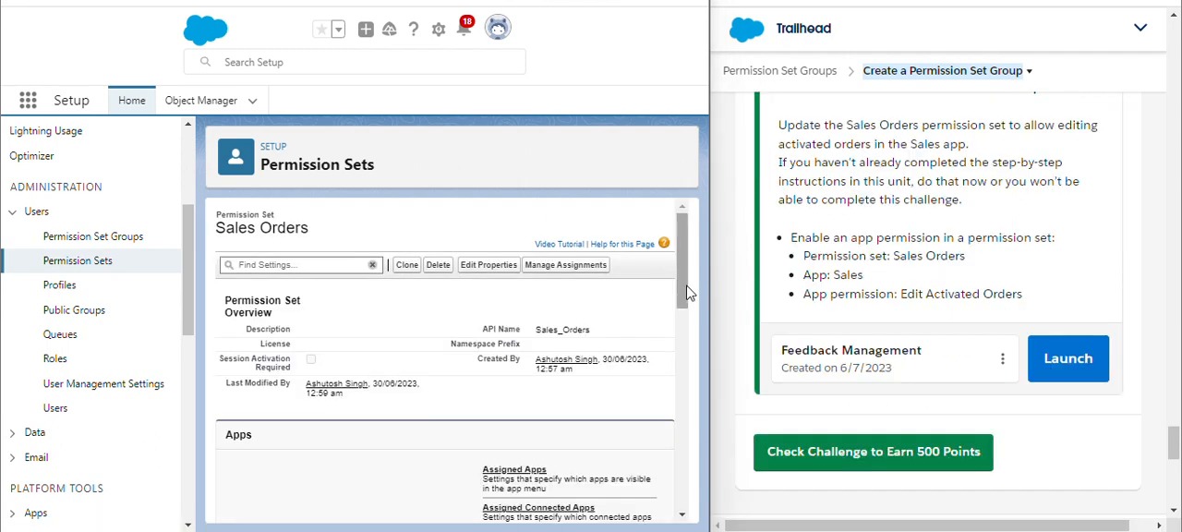
scroll(685, 305, down, 1)
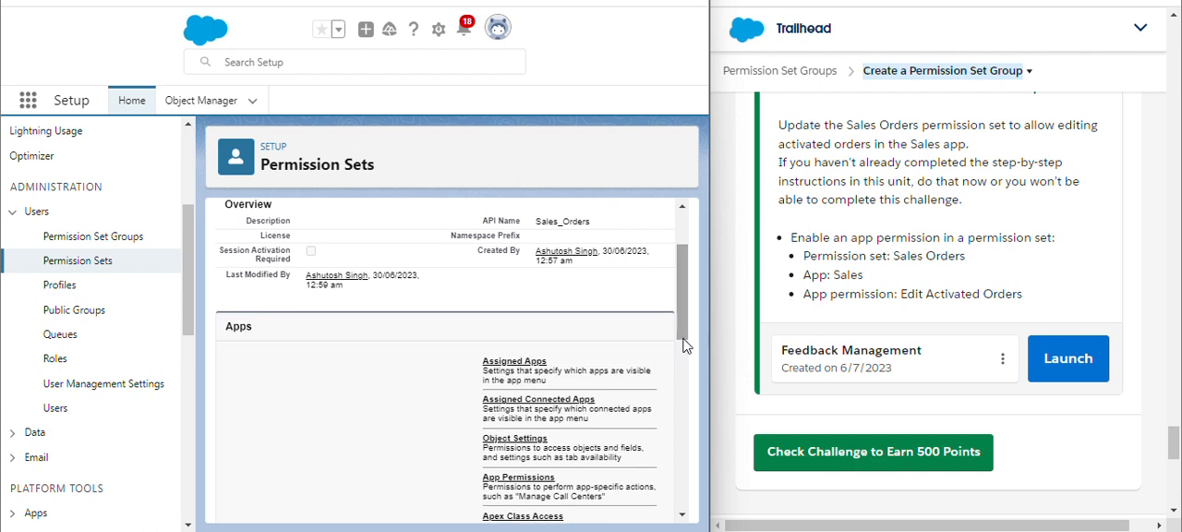
click(543, 476)
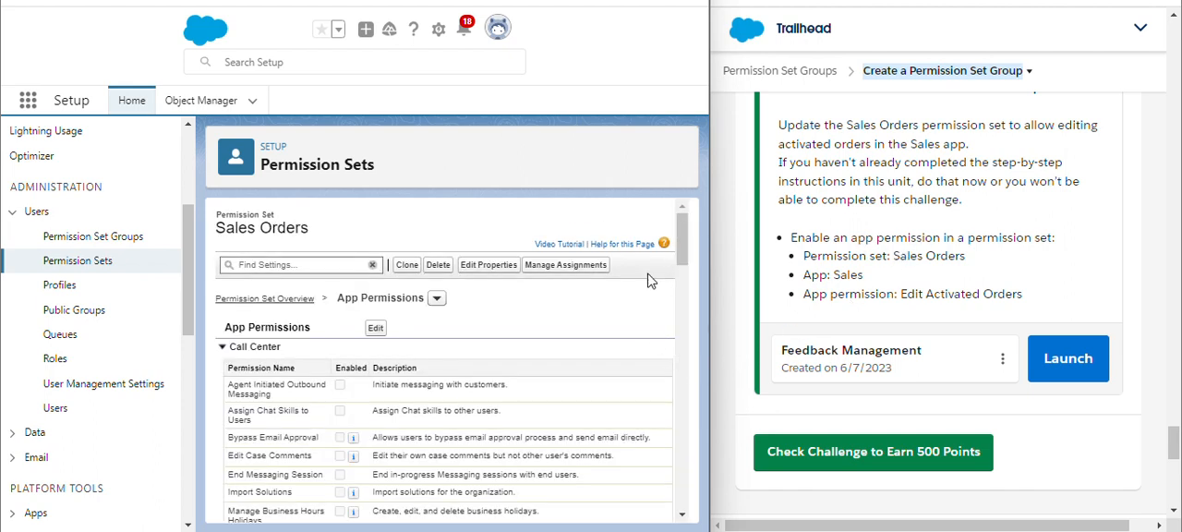
Edit the App Permissions, enable Edit Activated Orders under the Sales section, and save the permission changes
click(376, 328)
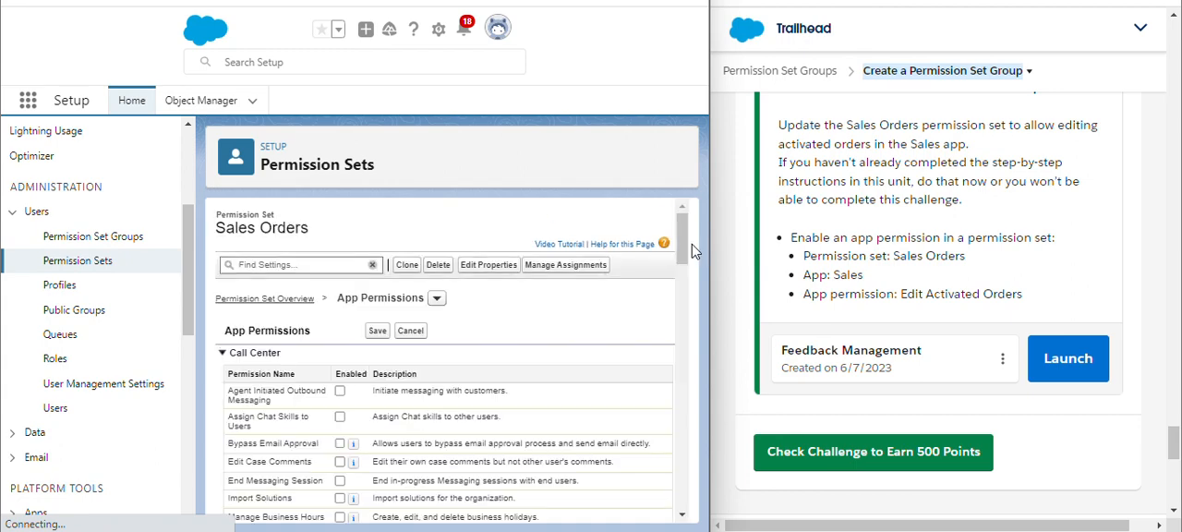
scroll(692, 296, down, 10)
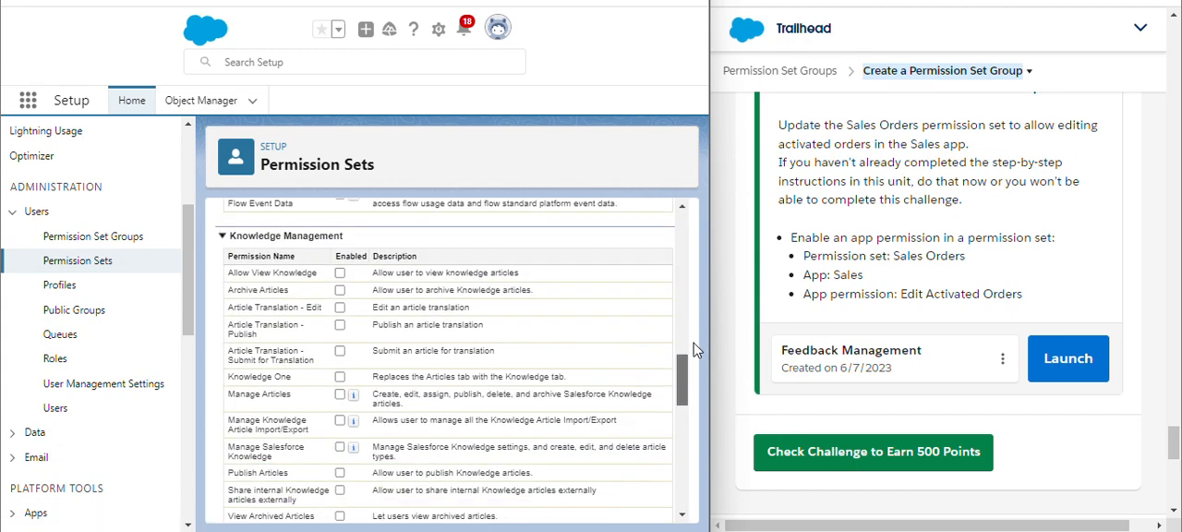
drag(681, 371, 687, 445)
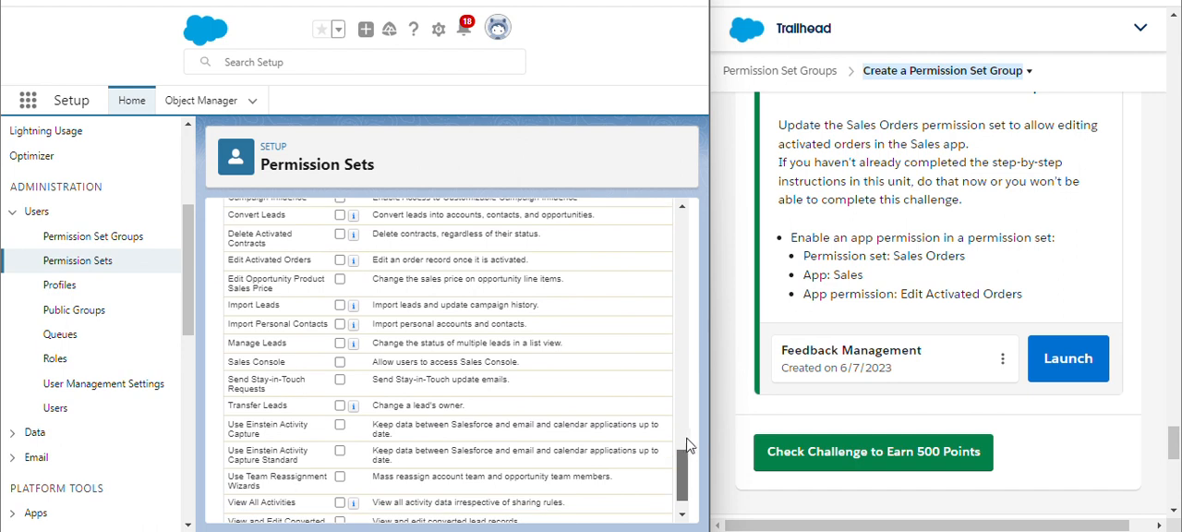
scroll(684, 434, down, 1)
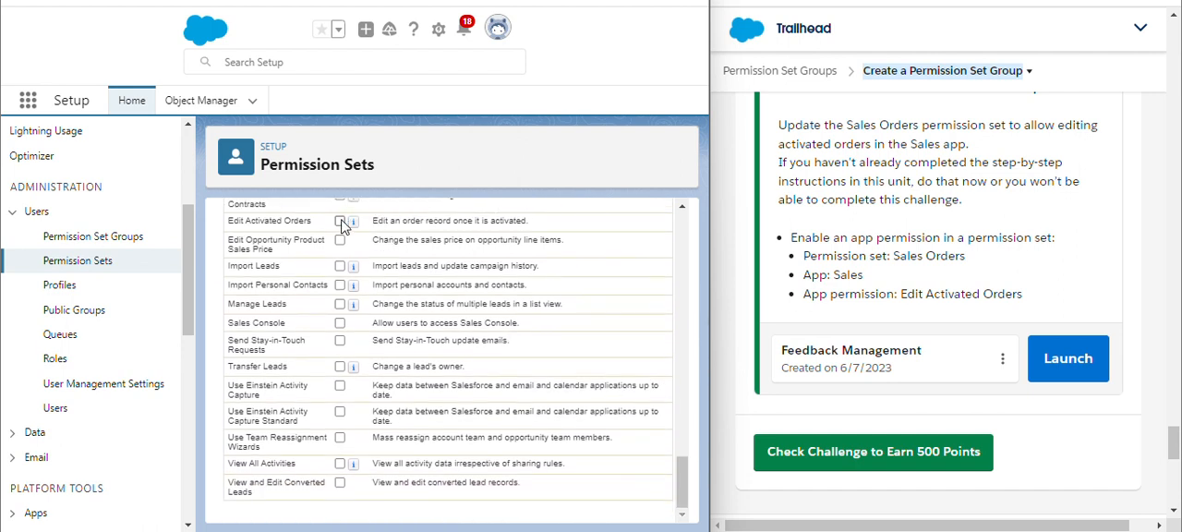
scroll(340, 230, up, 5)
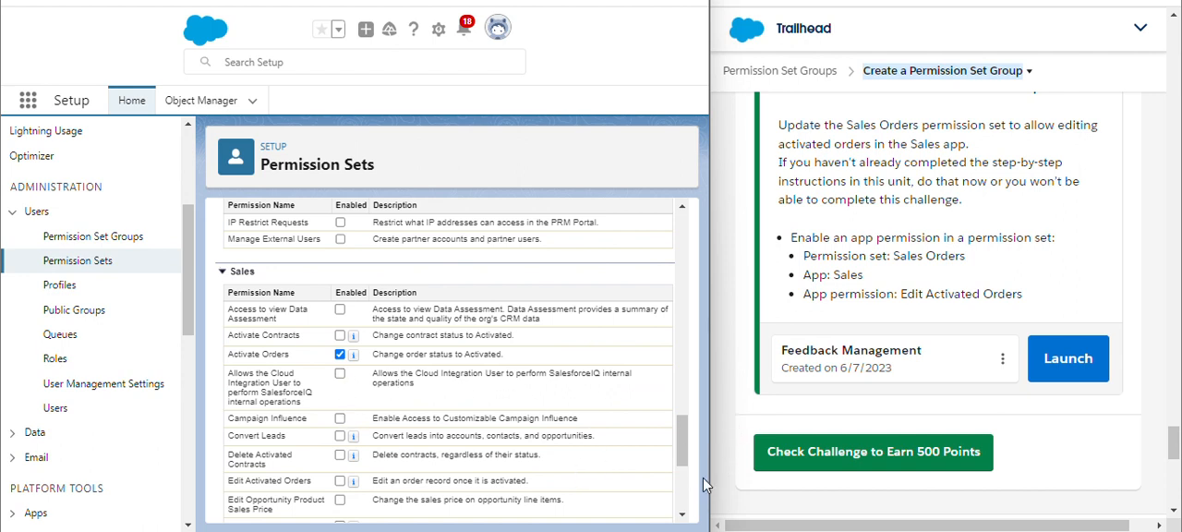
click(339, 481)
drag(683, 441, 690, 481)
scroll(682, 444, up, 1)
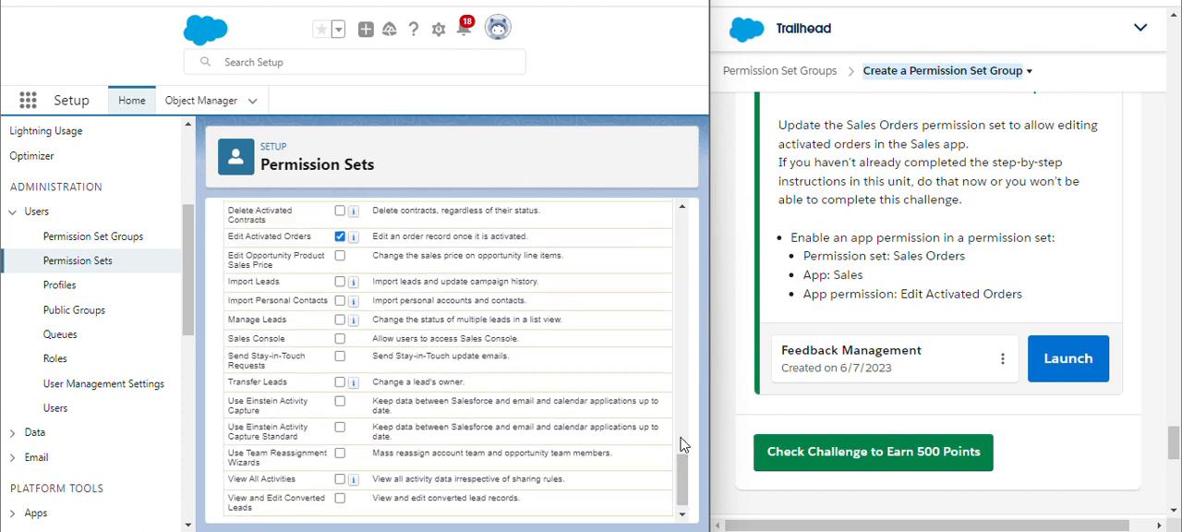
scroll(683, 444, down, 1)
scroll(687, 476, up, 3)
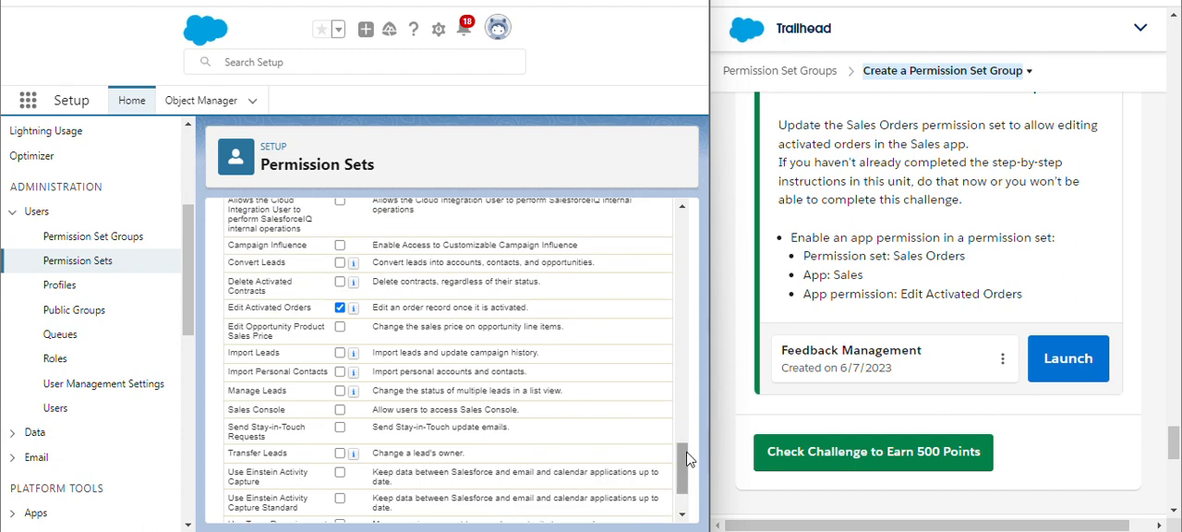
drag(687, 462, 718, 124)
click(372, 331)
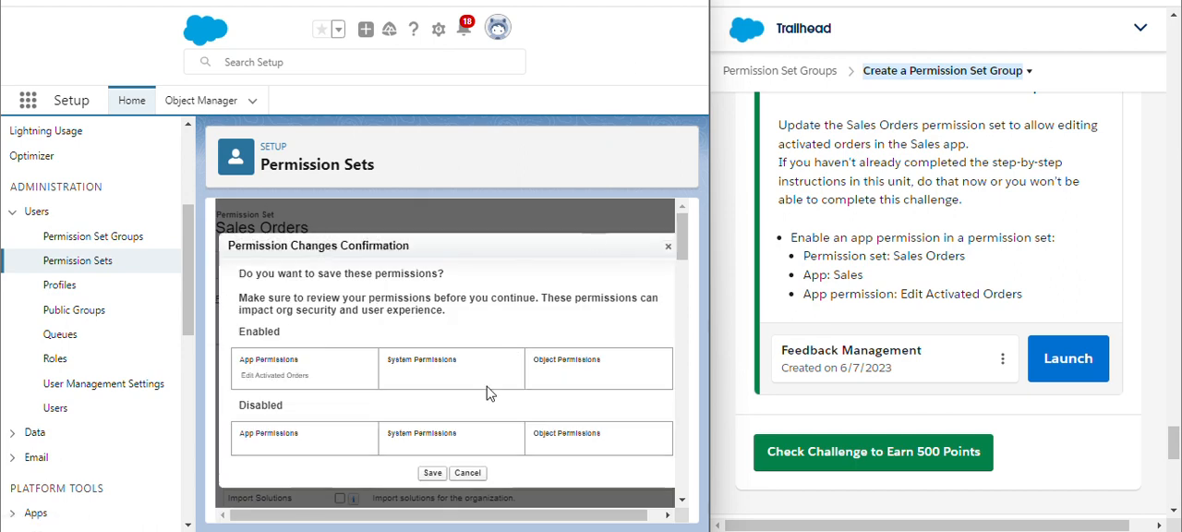
click(444, 473)
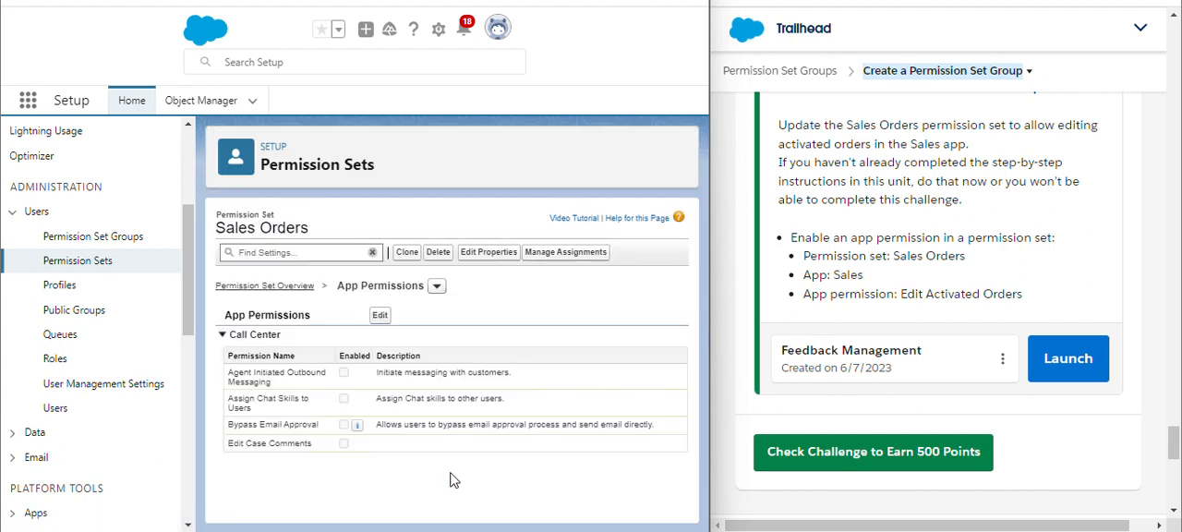
Check the Trailhead challenge to earn 500 points
scroll(483, 336, down, 5)
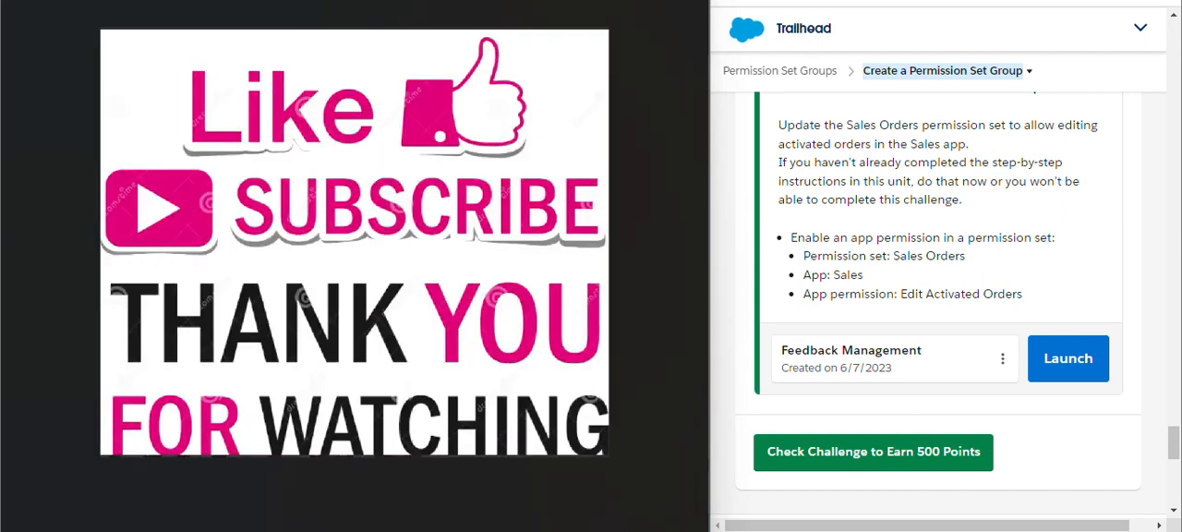
click(850, 453)
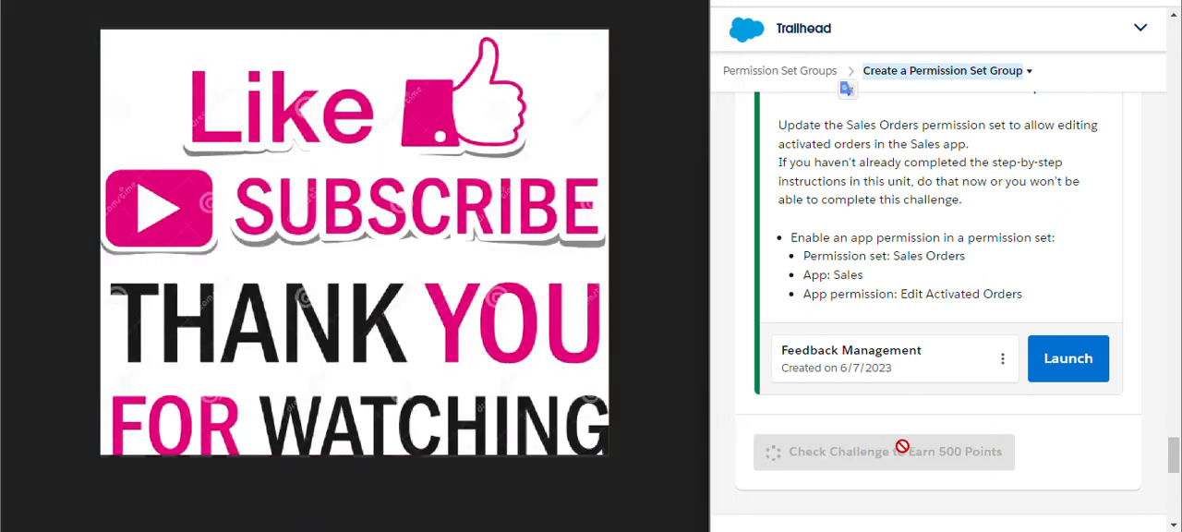